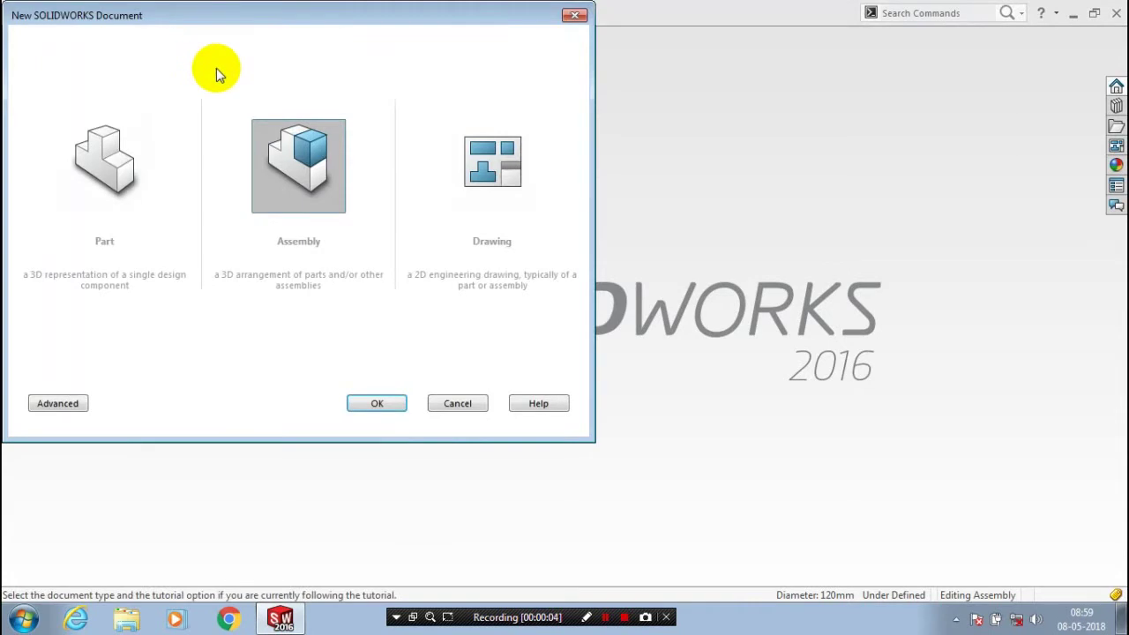
Start a new assembly and place the 'stand' part from the table fan folder fixed at the origin.
click(375, 401)
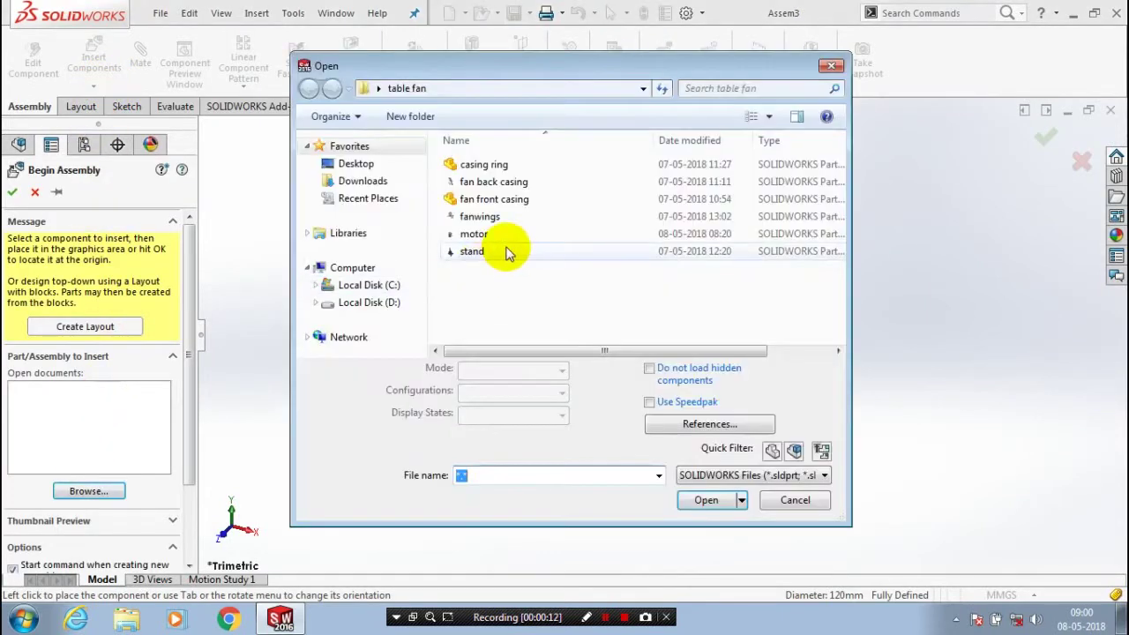
click(500, 252)
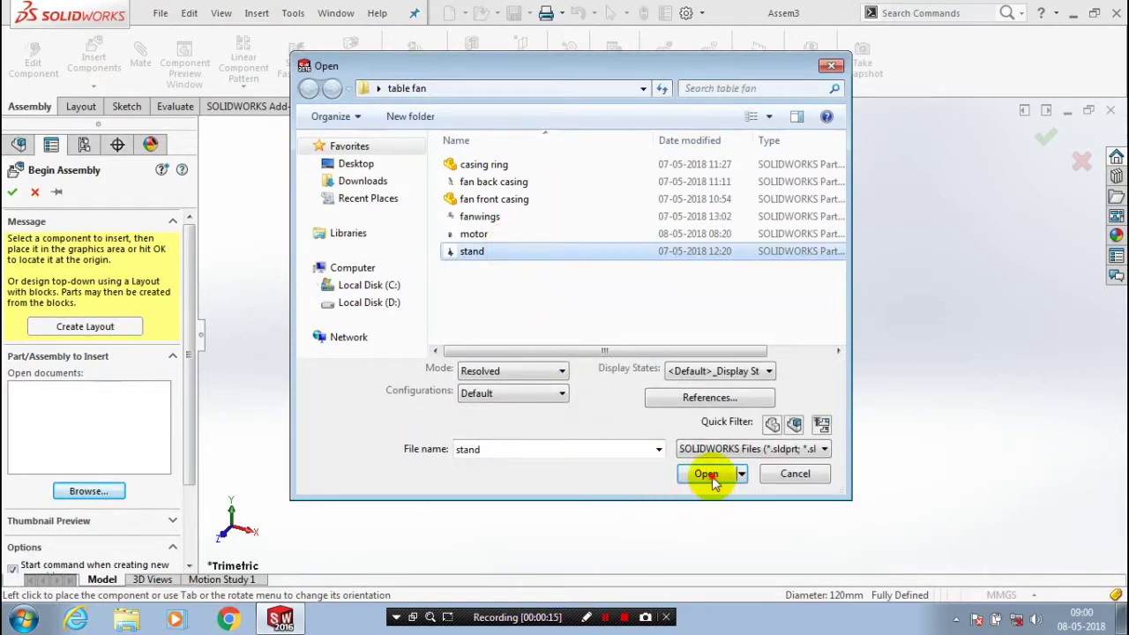
click(713, 479)
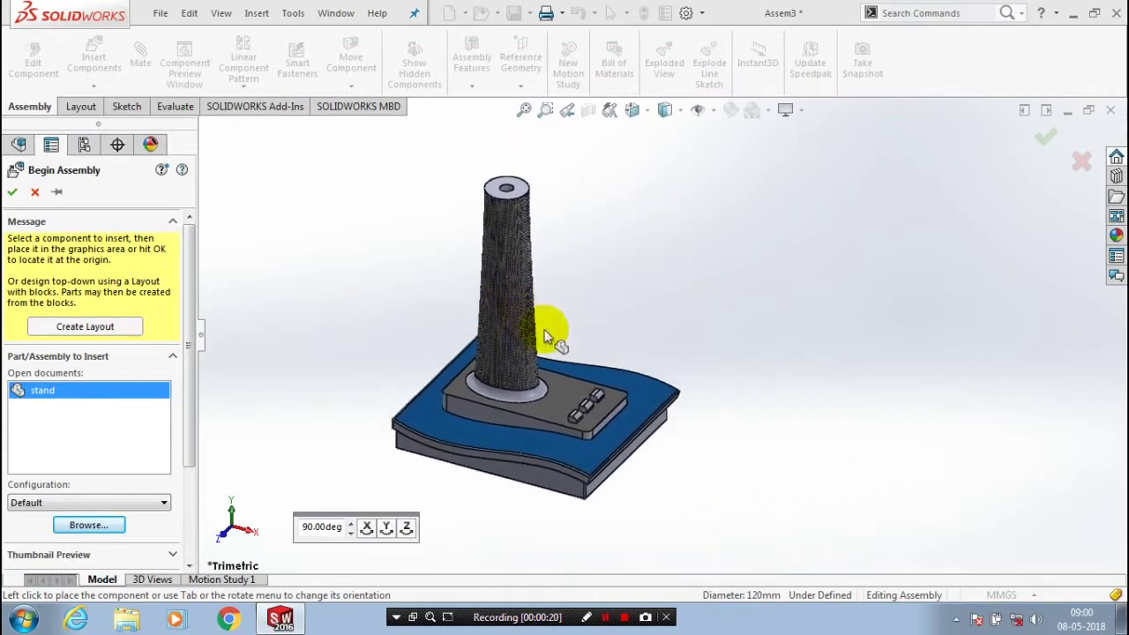
click(605, 330)
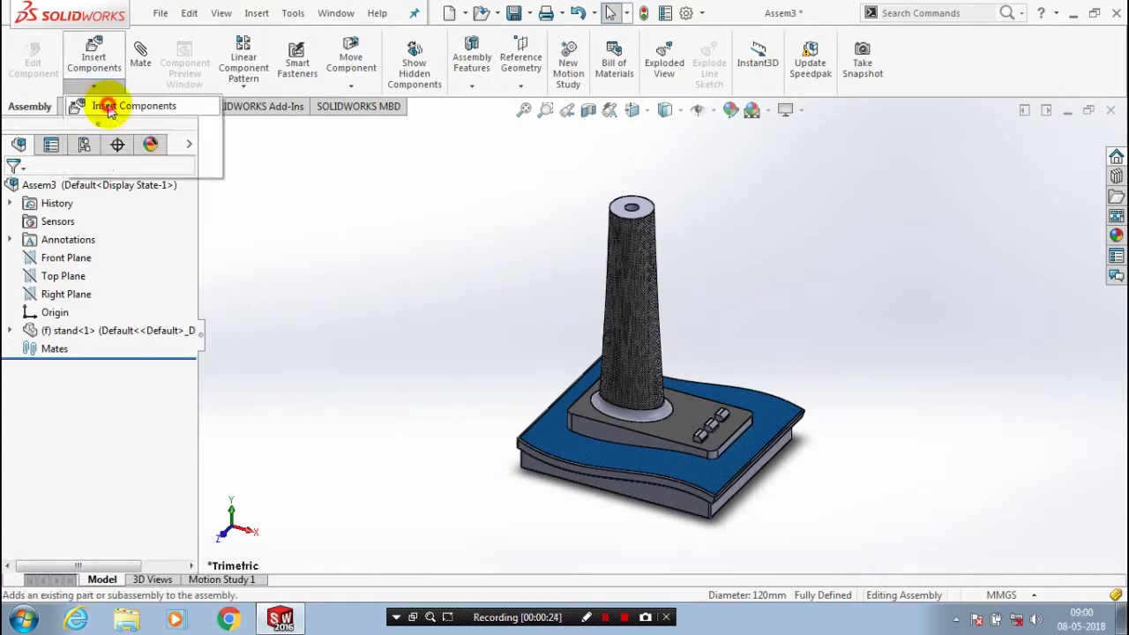
Insert the 'motor' part and drop it beside the stand, unmated.
click(93, 62)
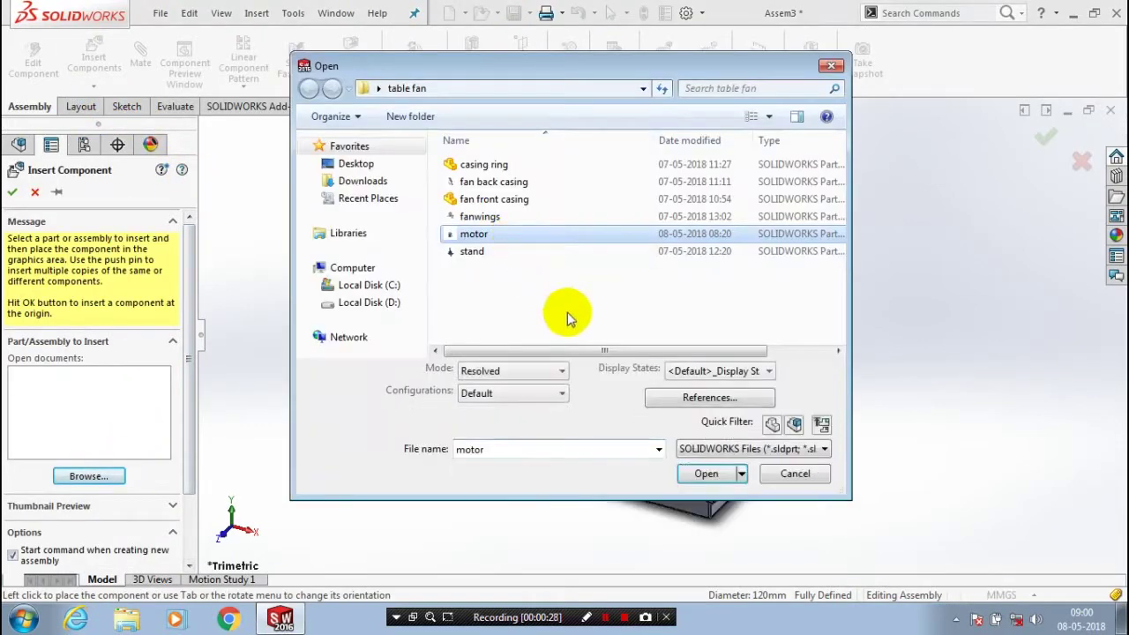
click(722, 482)
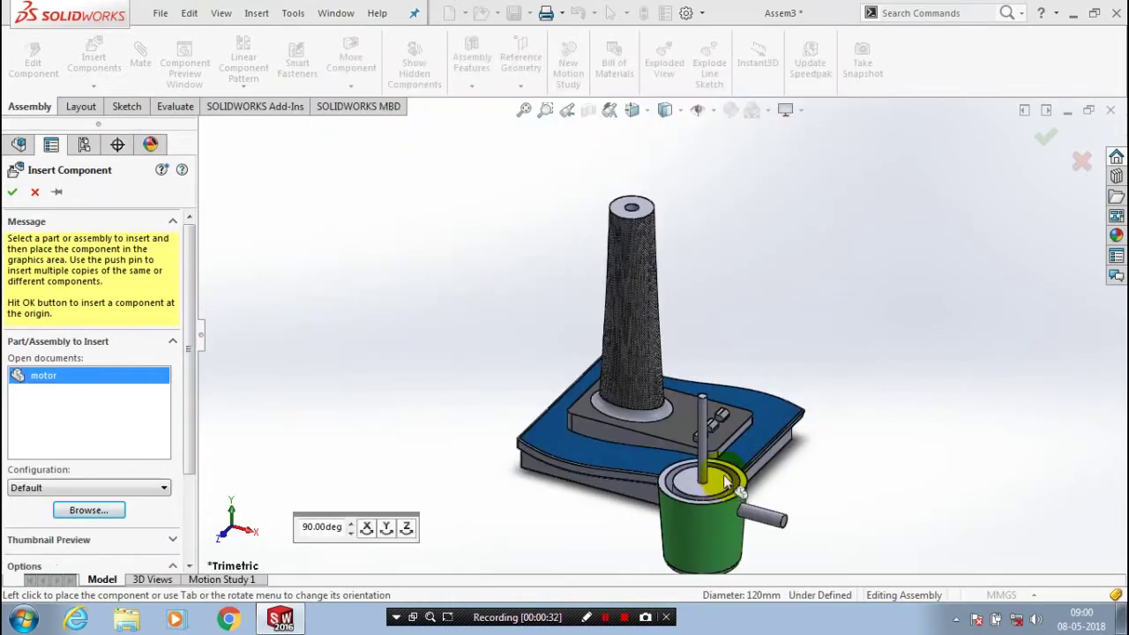
click(363, 181)
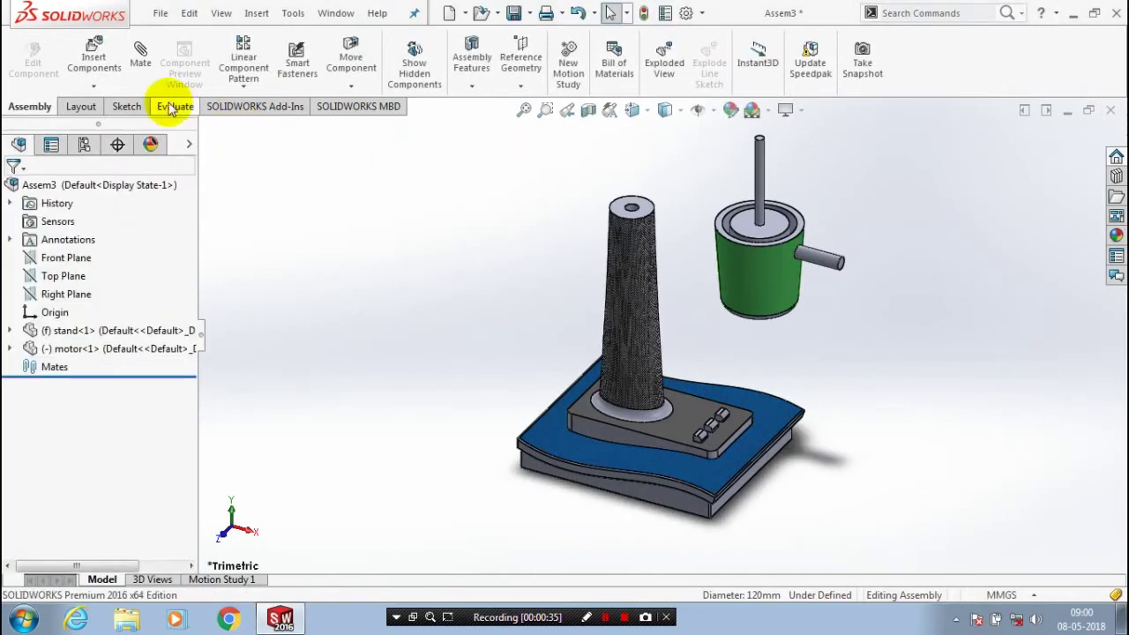
Mate the motor's shaft face concentric with the hole on top of the stand's post.
click(140, 57)
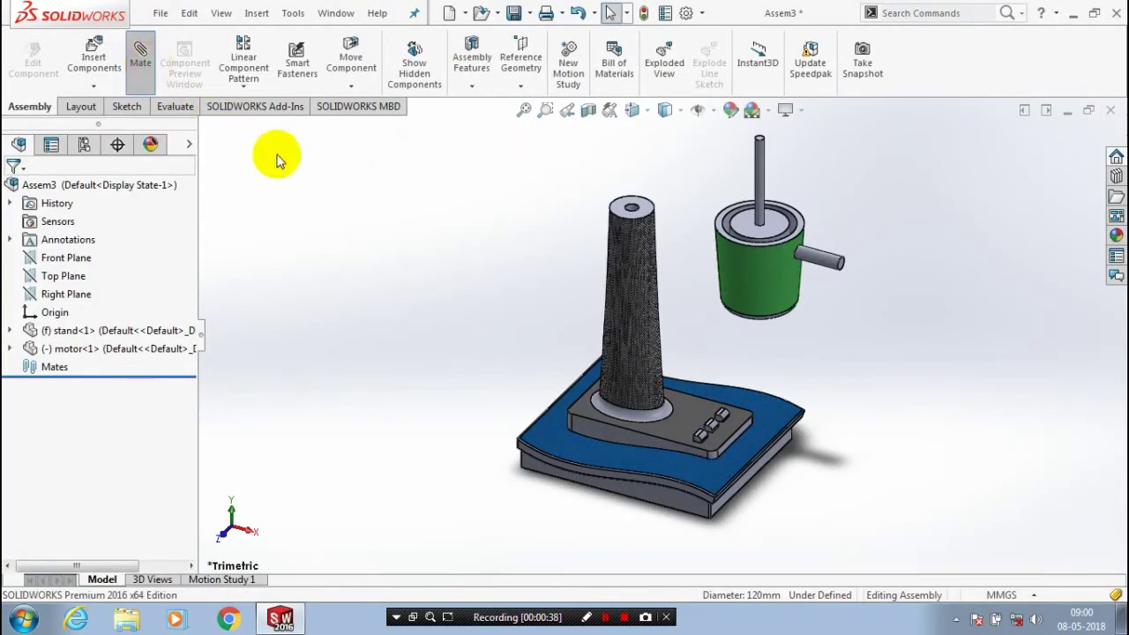
click(823, 267)
scroll(635, 230, down, 4)
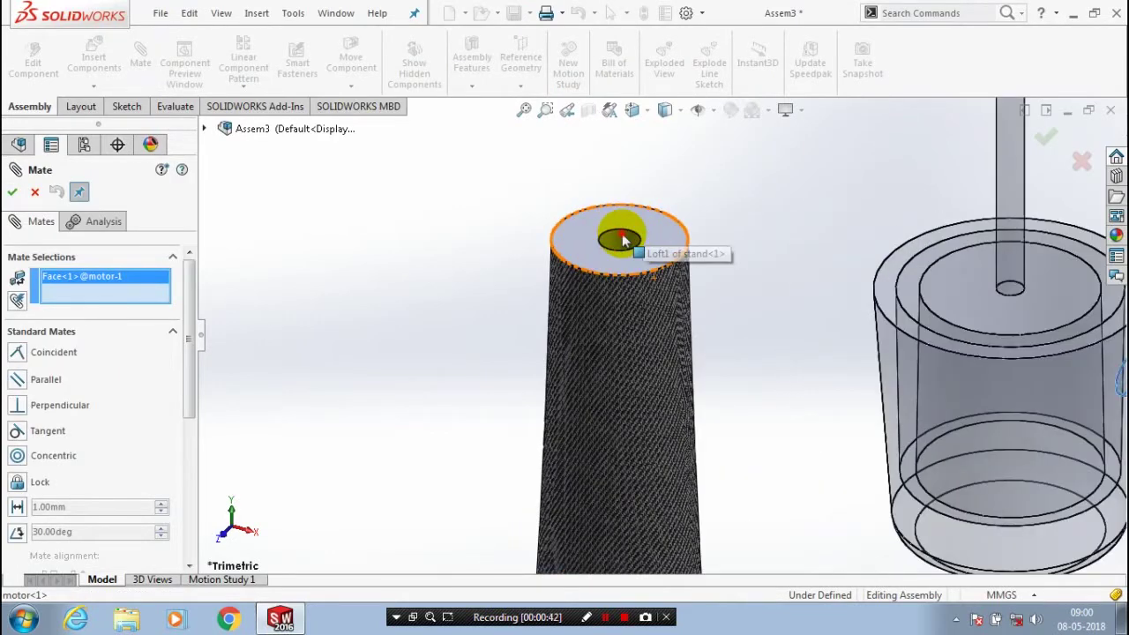
click(623, 240)
scroll(453, 282, up, 2)
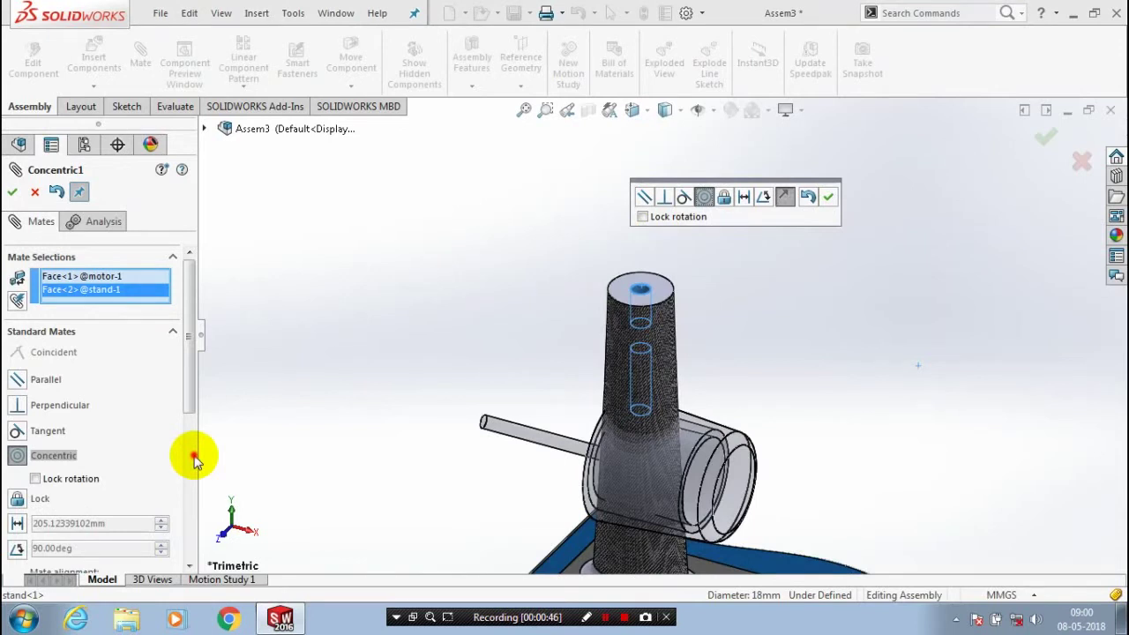
scroll(194, 457, down, 3)
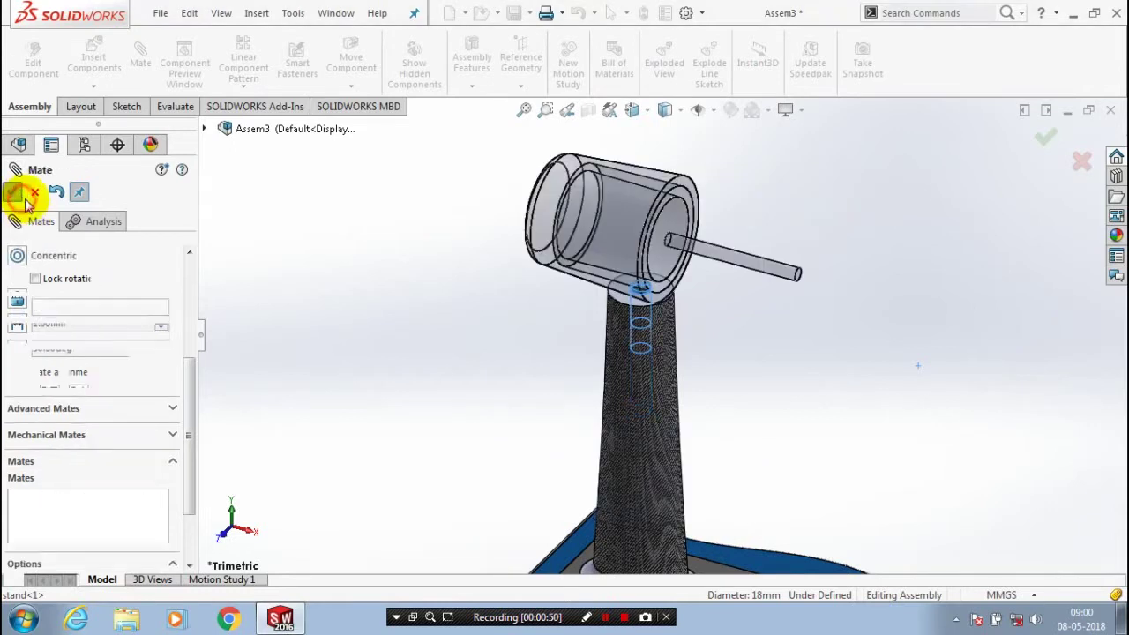
click(13, 192)
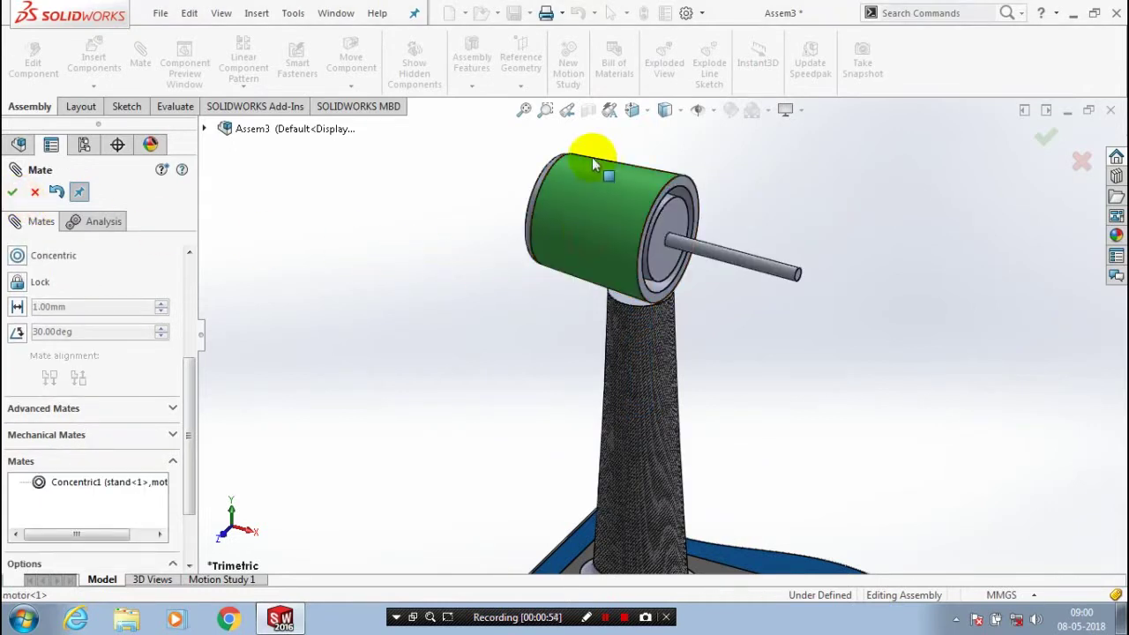
Raise the motor and mate the post's hole edge concentric to the motor shaft.
drag(598, 216, 650, 170)
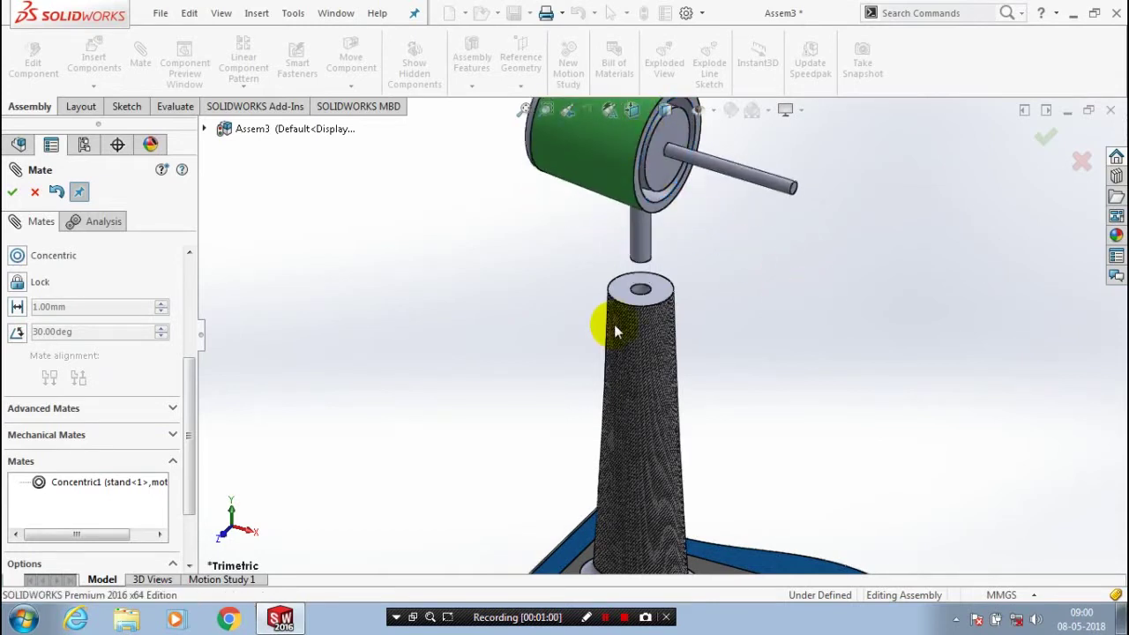
scroll(614, 324, down, 5)
middle_drag(600, 323, 597, 404)
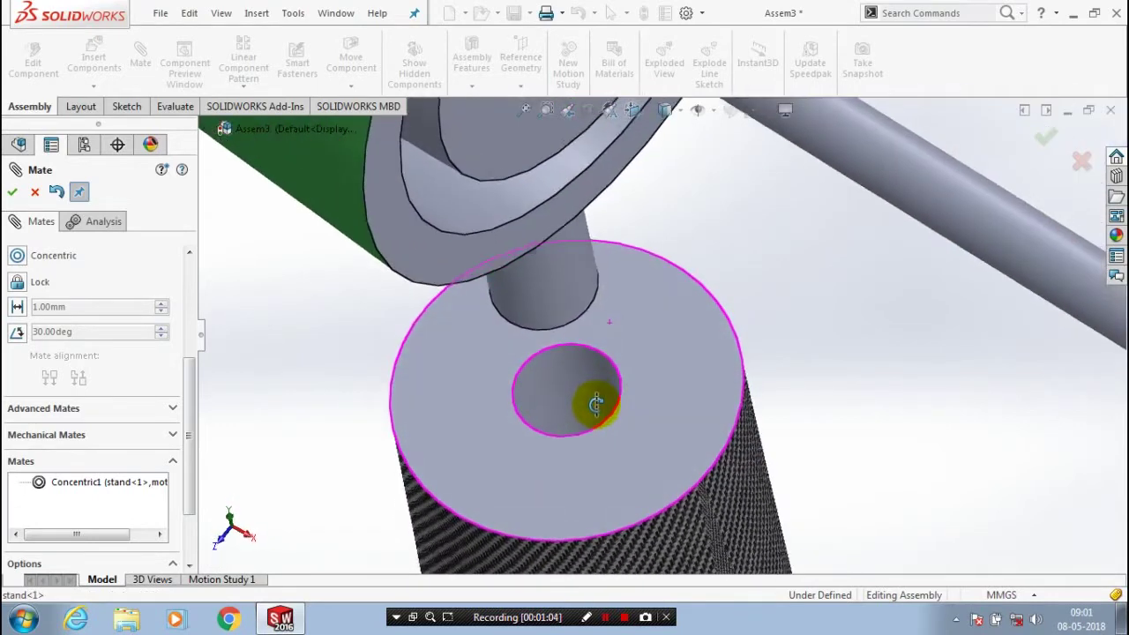
click(596, 404)
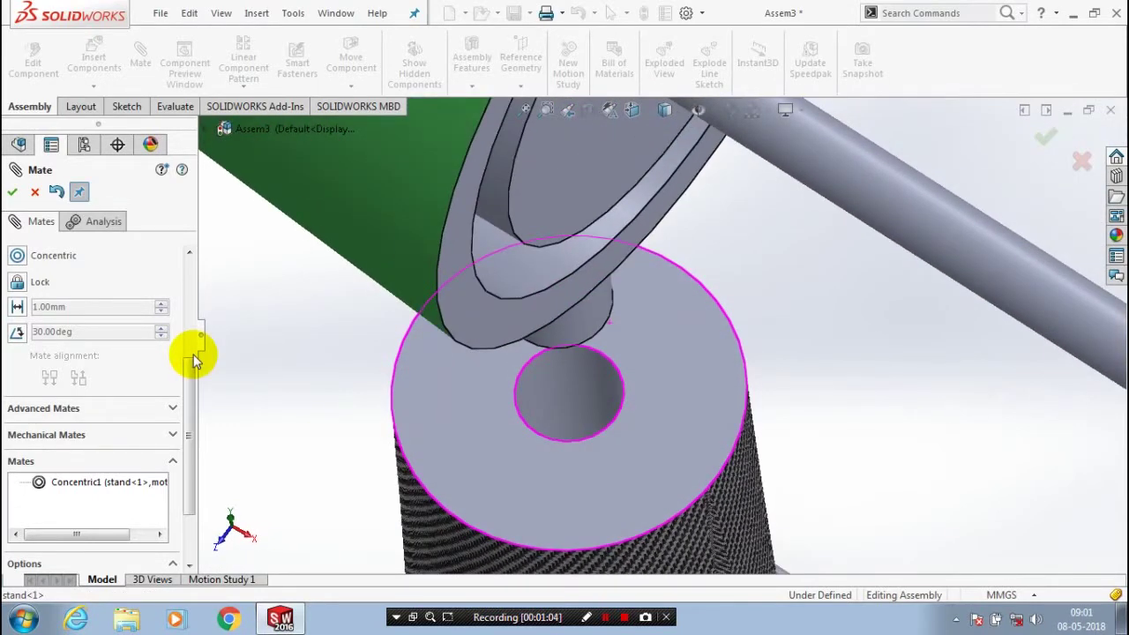
key(Return)
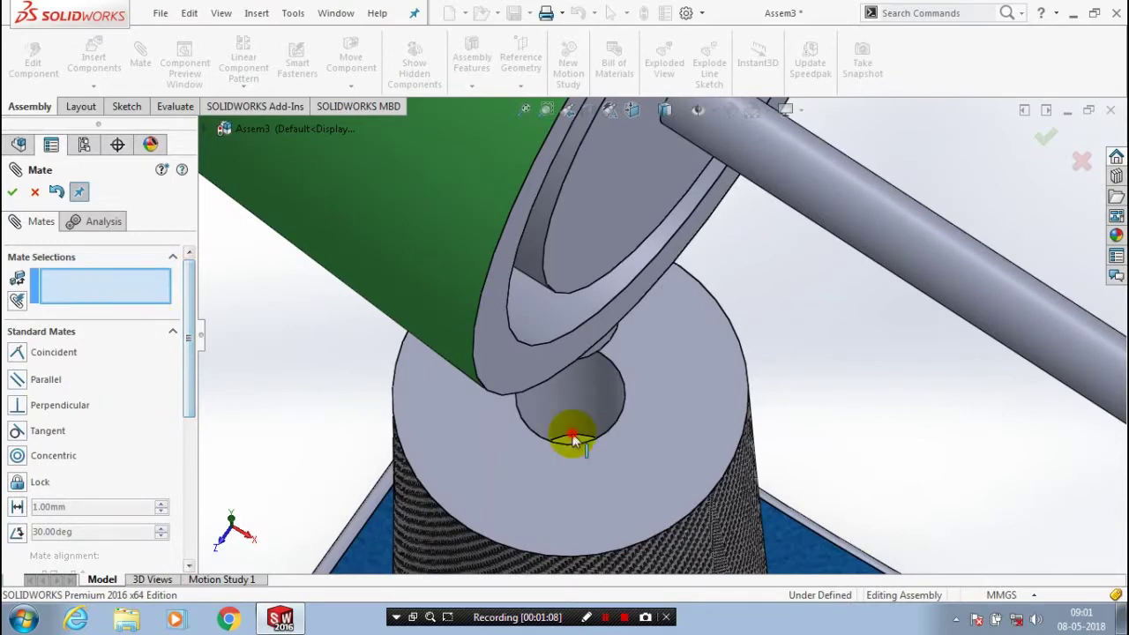
Seat the motor shaft end coincident with the bottom of the post's hole.
click(574, 445)
middle_drag(577, 449, 557, 360)
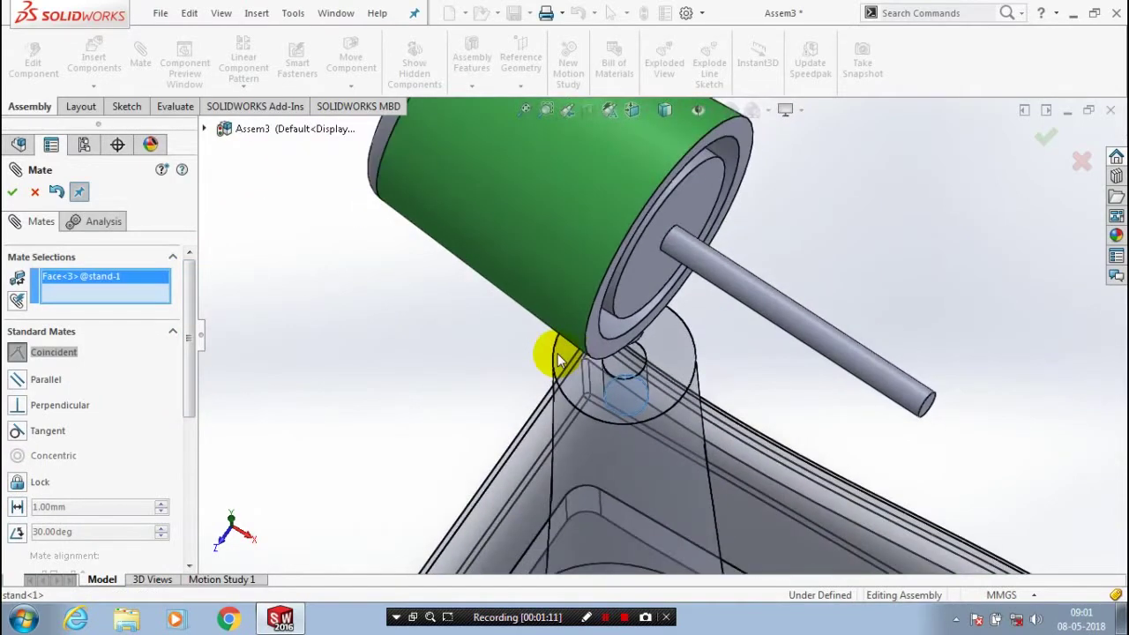
scroll(560, 366, up, 5)
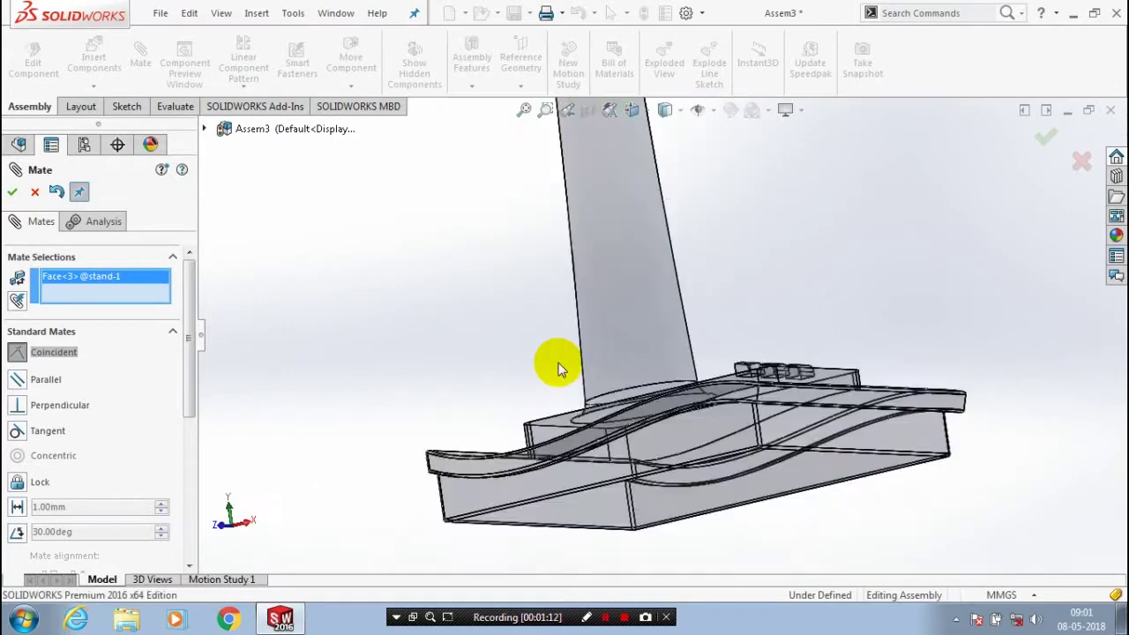
scroll(658, 120, down, 3)
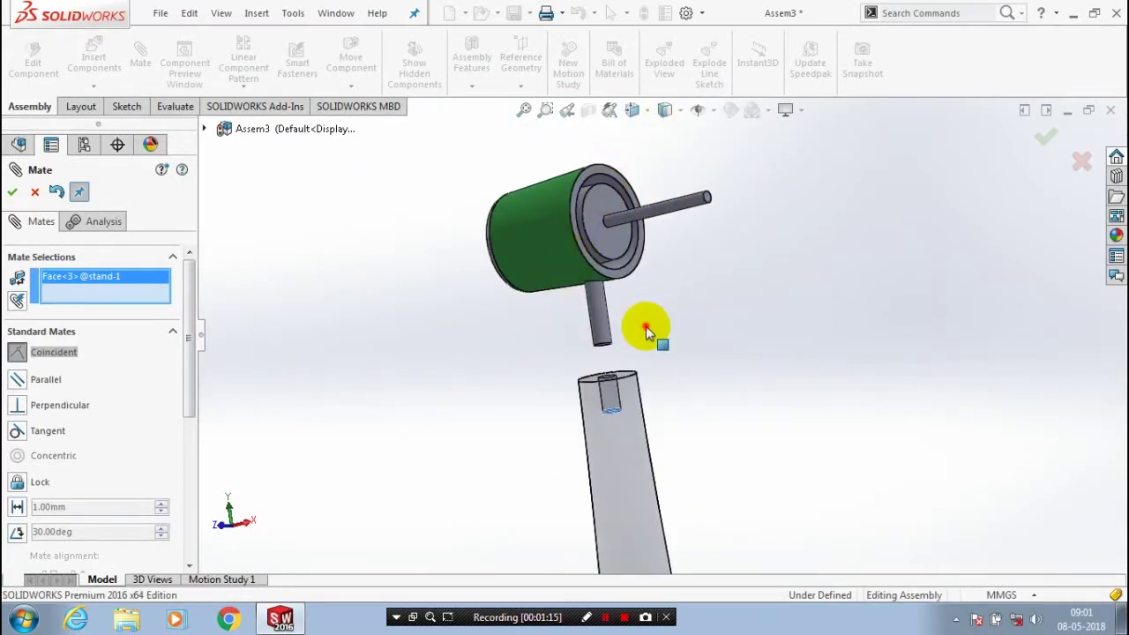
scroll(630, 362, down, 5)
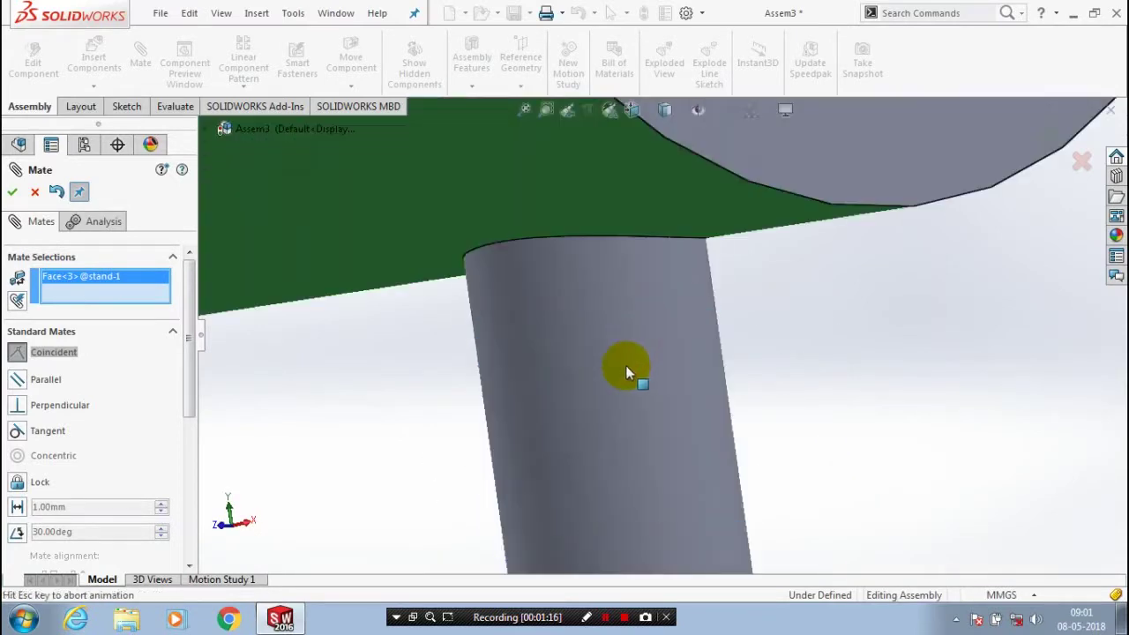
click(624, 375)
scroll(624, 374, up, 3)
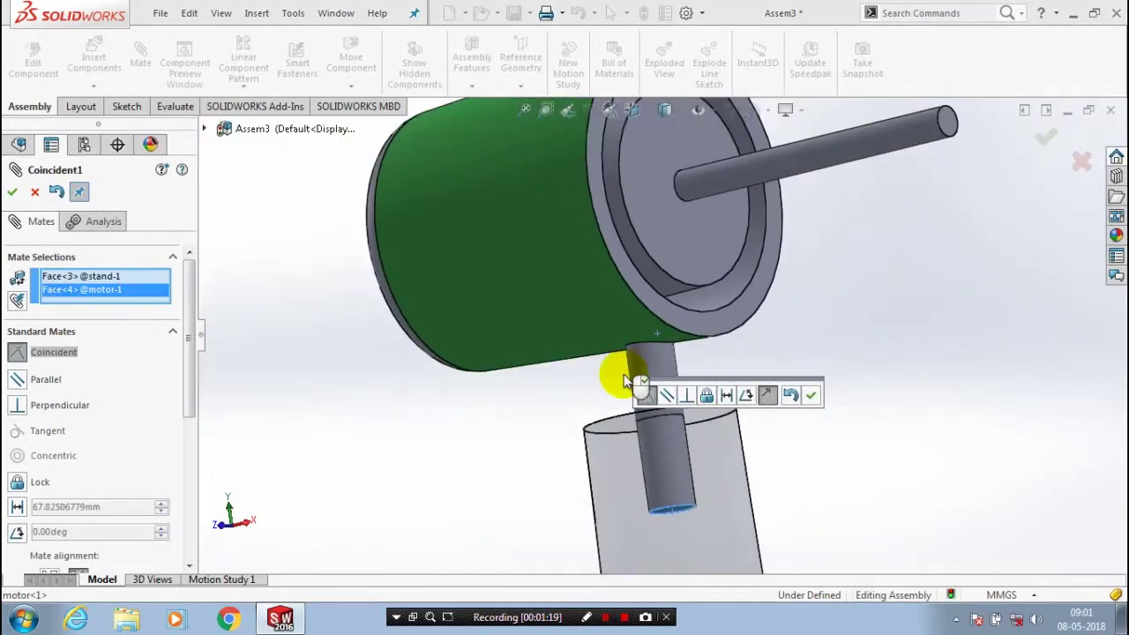
click(811, 397)
scroll(812, 401, up, 6)
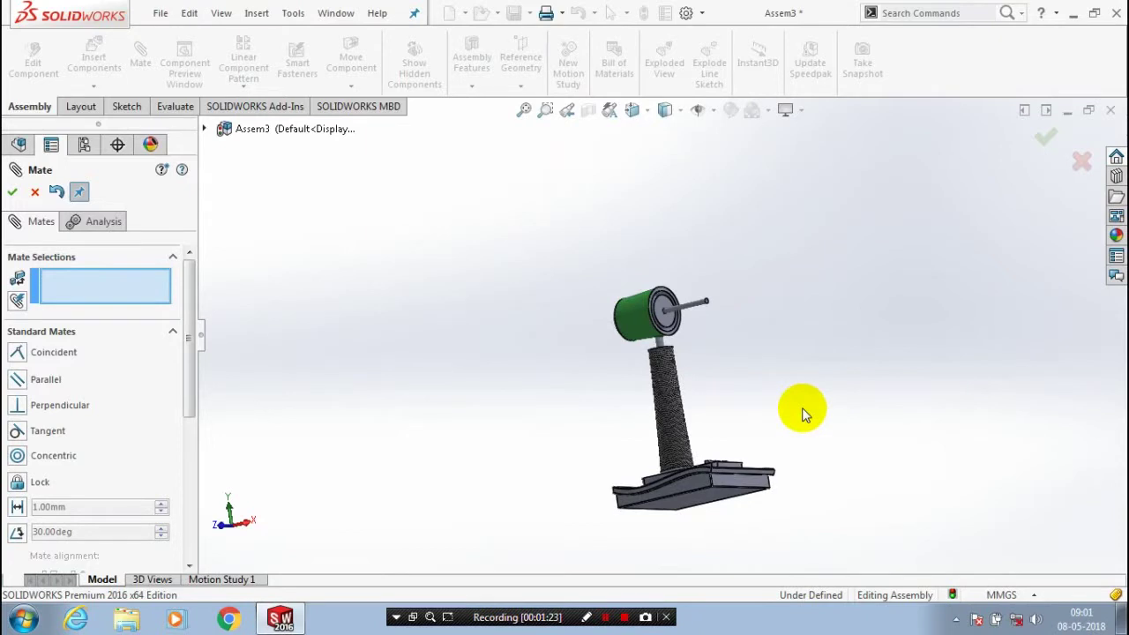
middle_drag(803, 415, 691, 375)
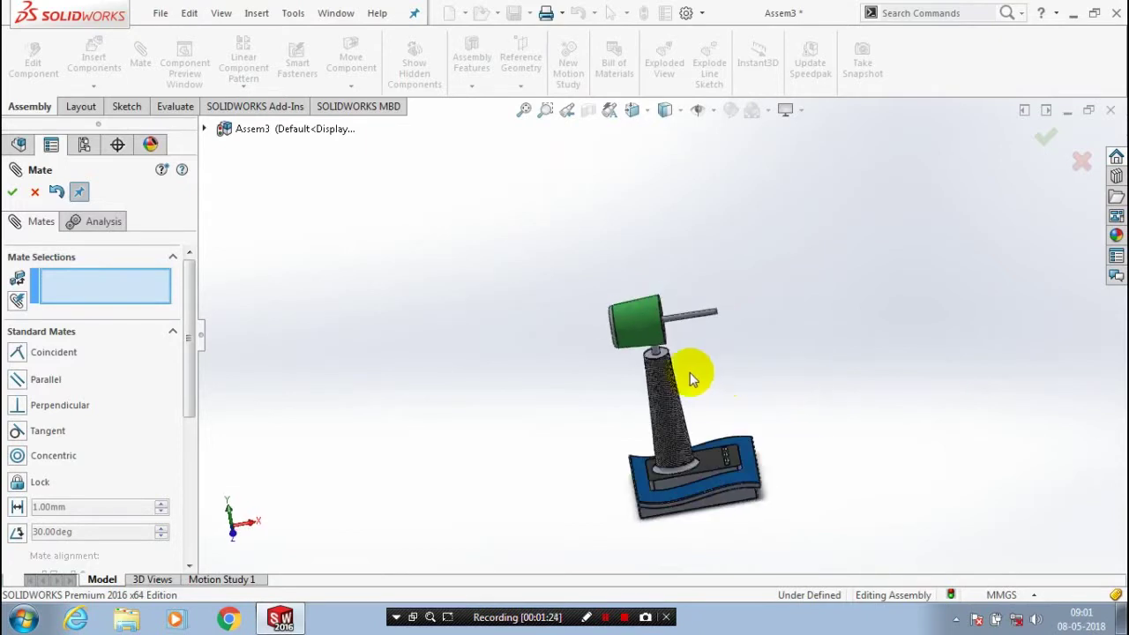
click(305, 203)
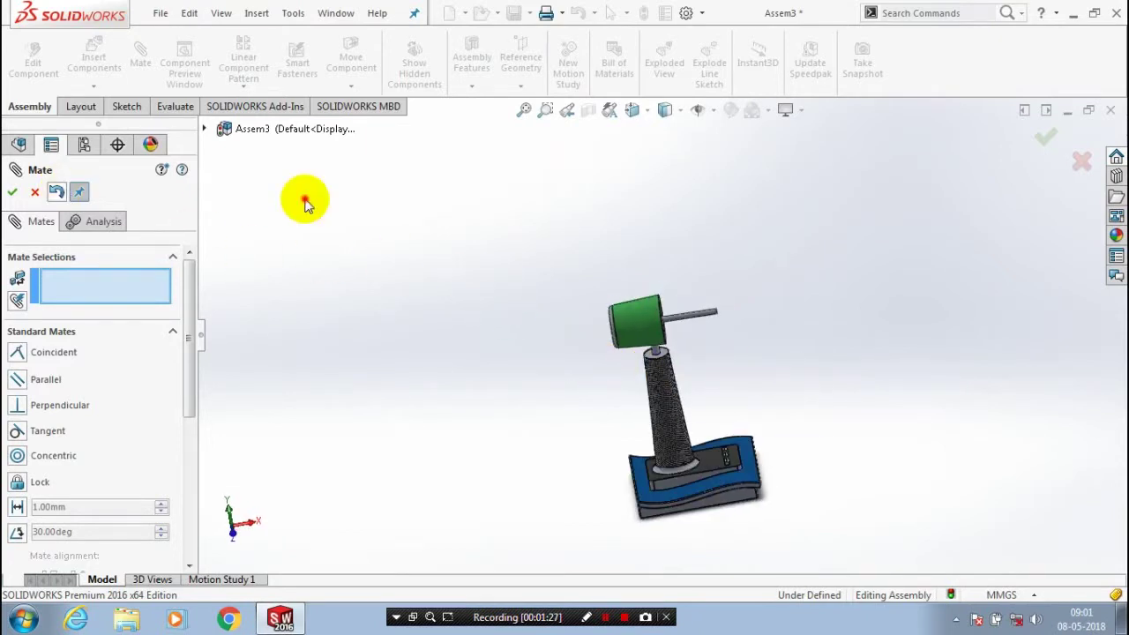
key(Escape)
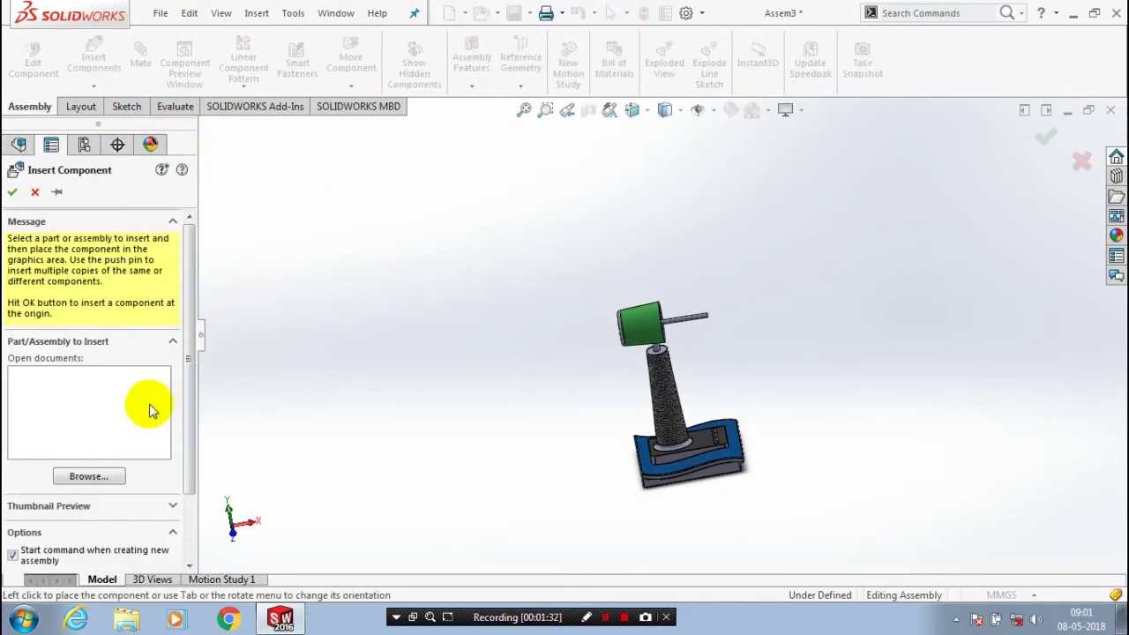
Insert the 'fan back casing' part and place it beside the motor.
click(474, 237)
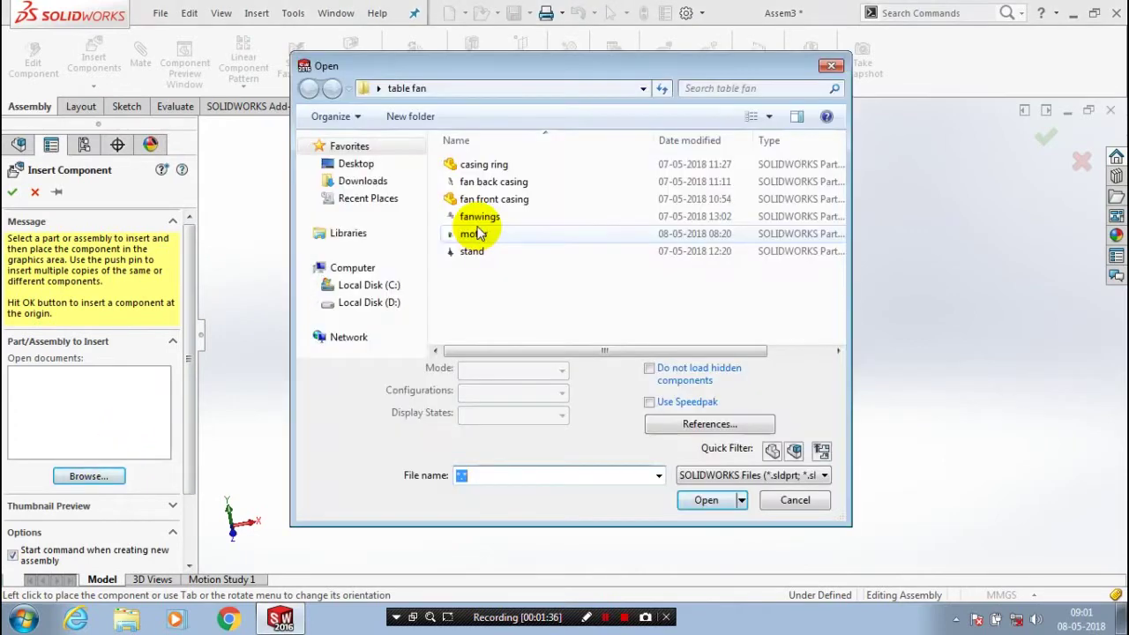
click(516, 181)
click(724, 475)
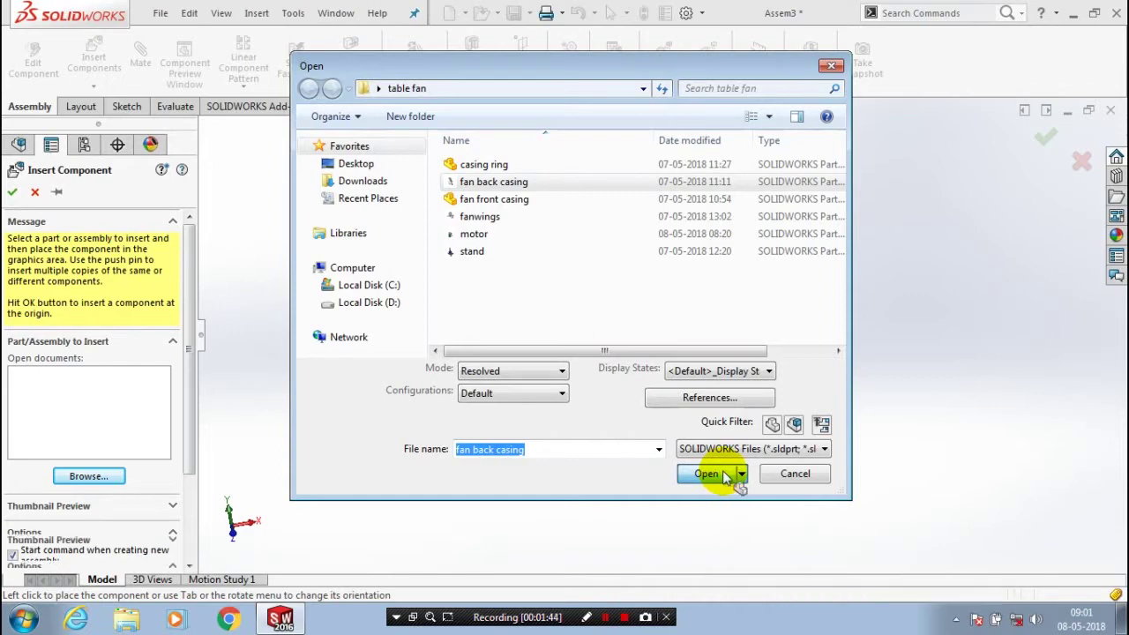
click(723, 475)
click(846, 326)
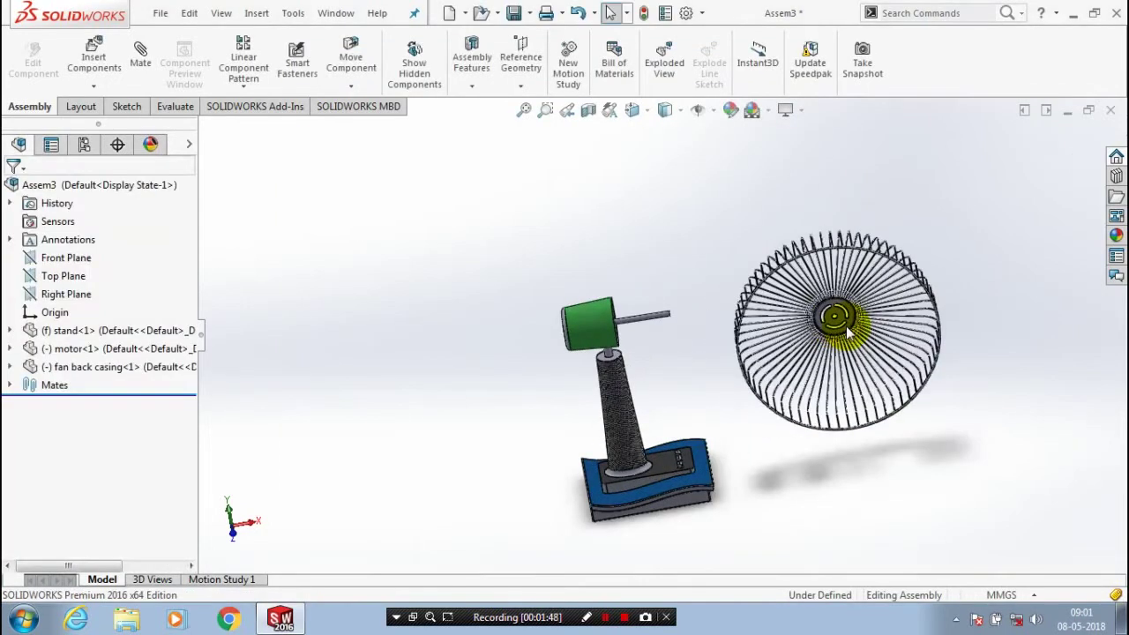
scroll(803, 370, down, 4)
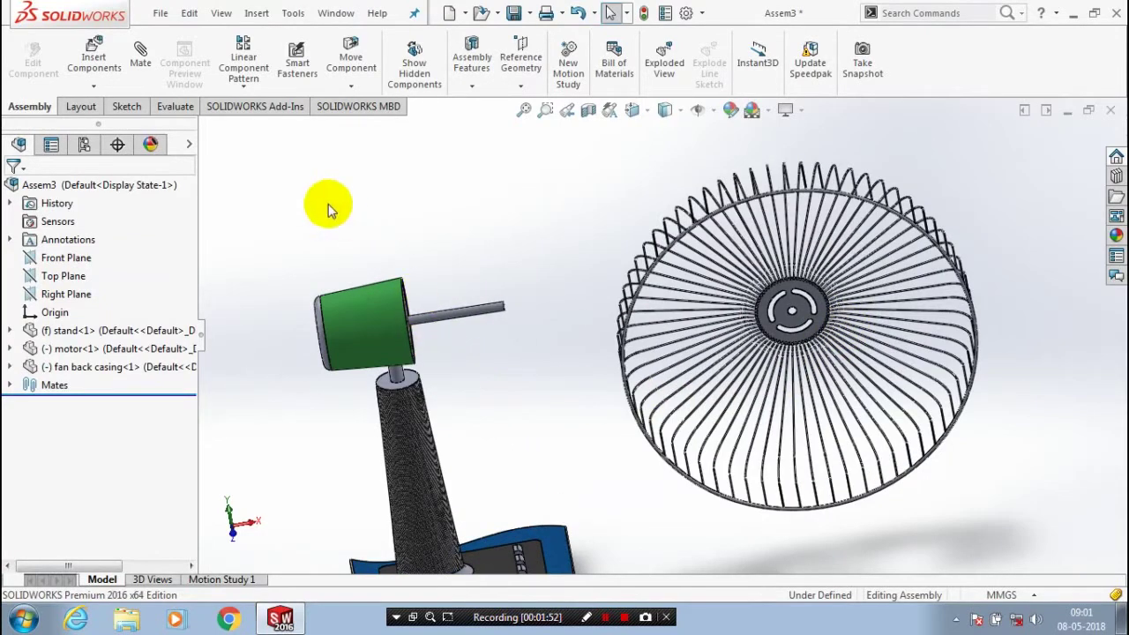
click(141, 69)
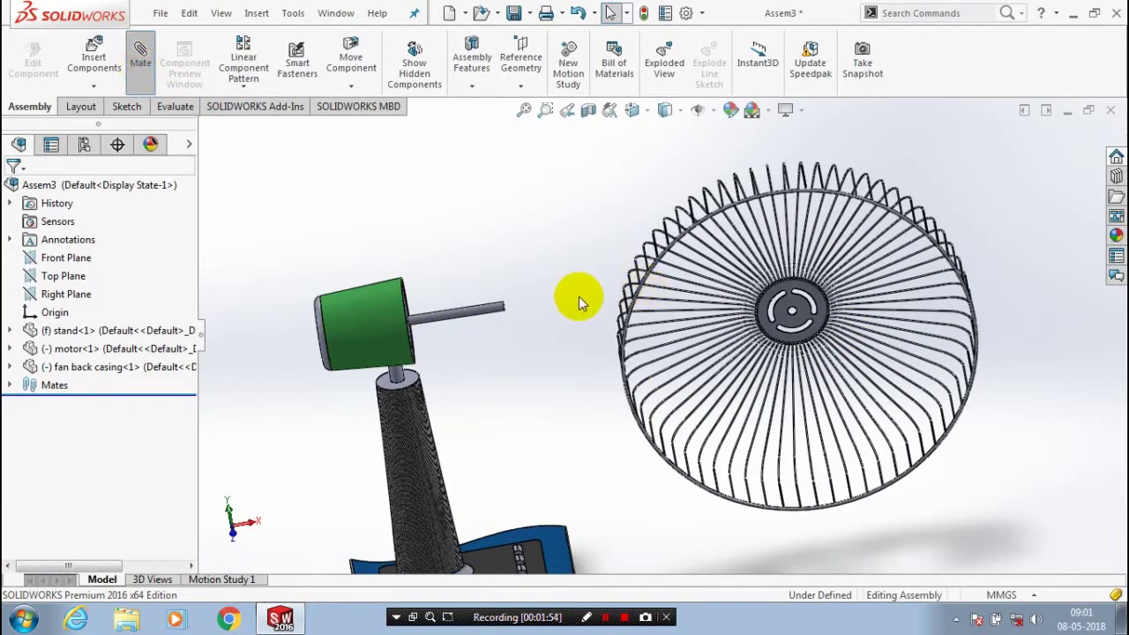
Centre the back casing's hole on the motor shaft with a concentric mate.
click(788, 318)
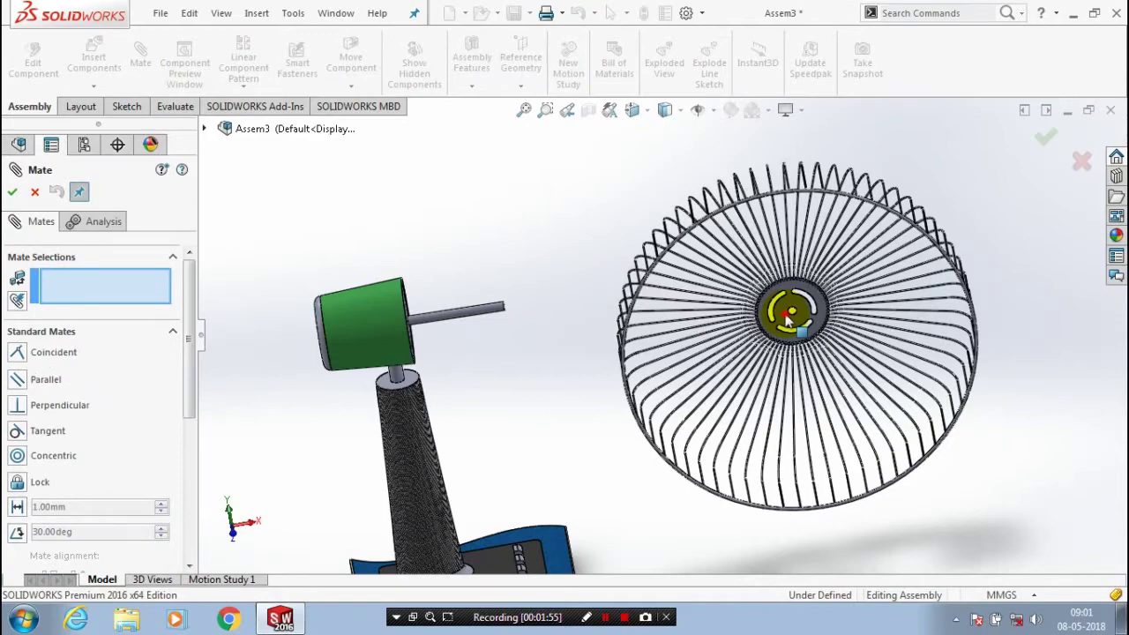
scroll(788, 317, down, 10)
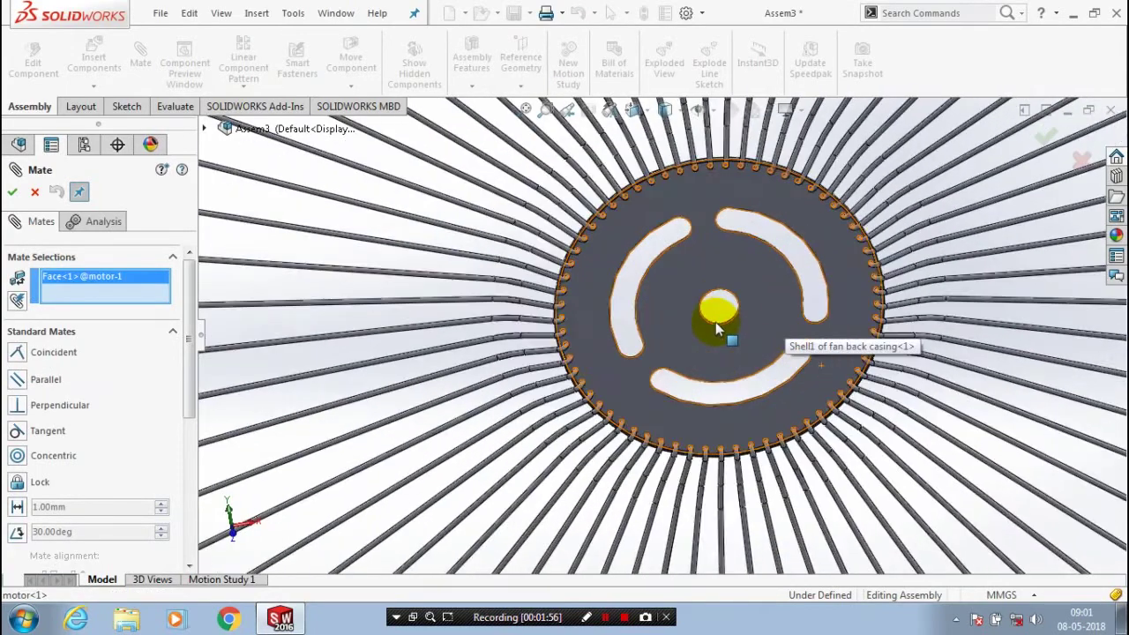
scroll(697, 348, down, 10)
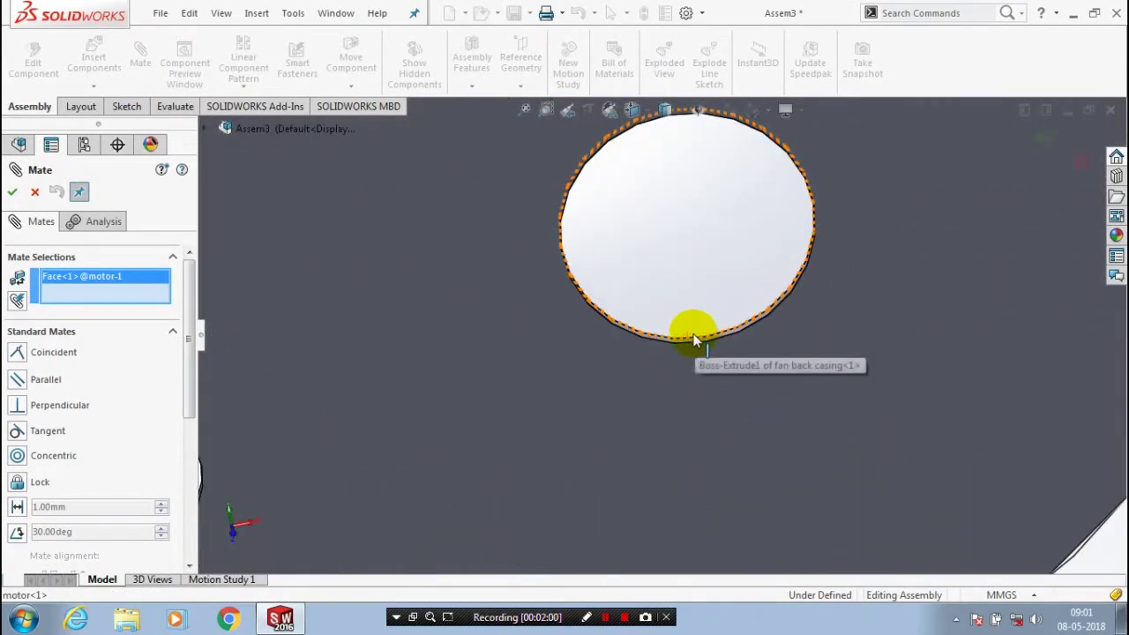
click(713, 348)
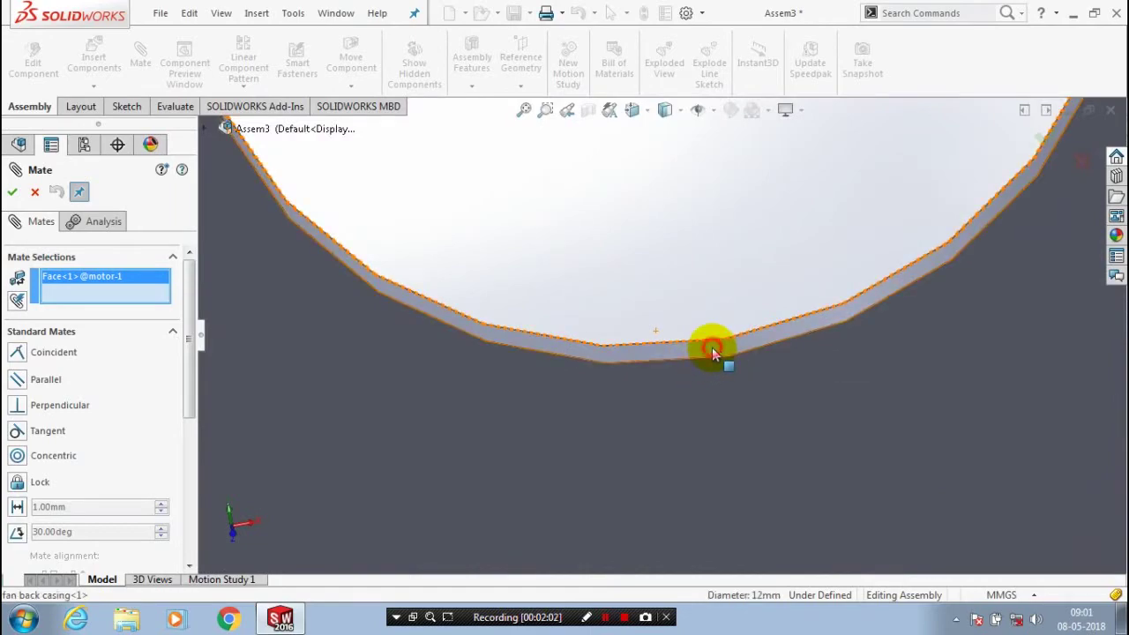
scroll(719, 362, up, 10)
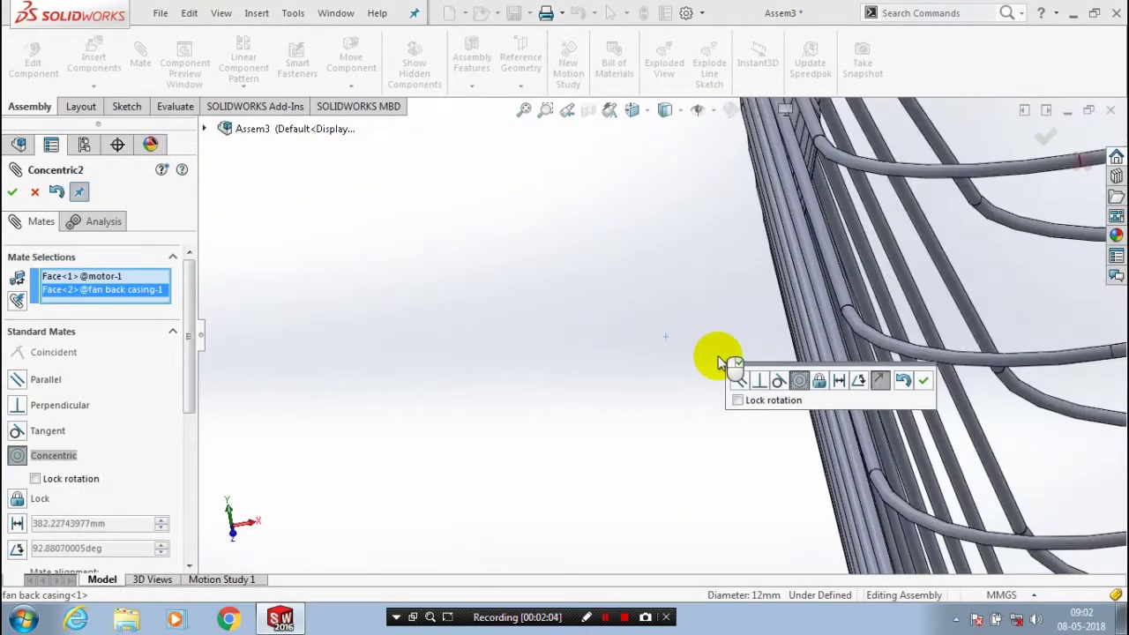
scroll(719, 362, up, 6)
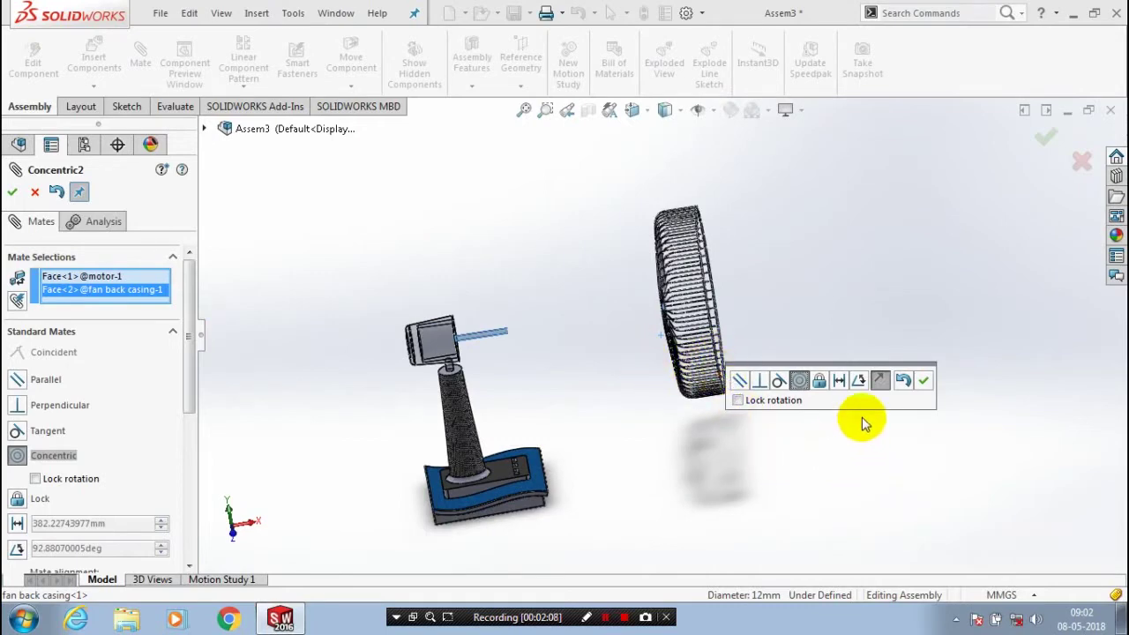
click(923, 381)
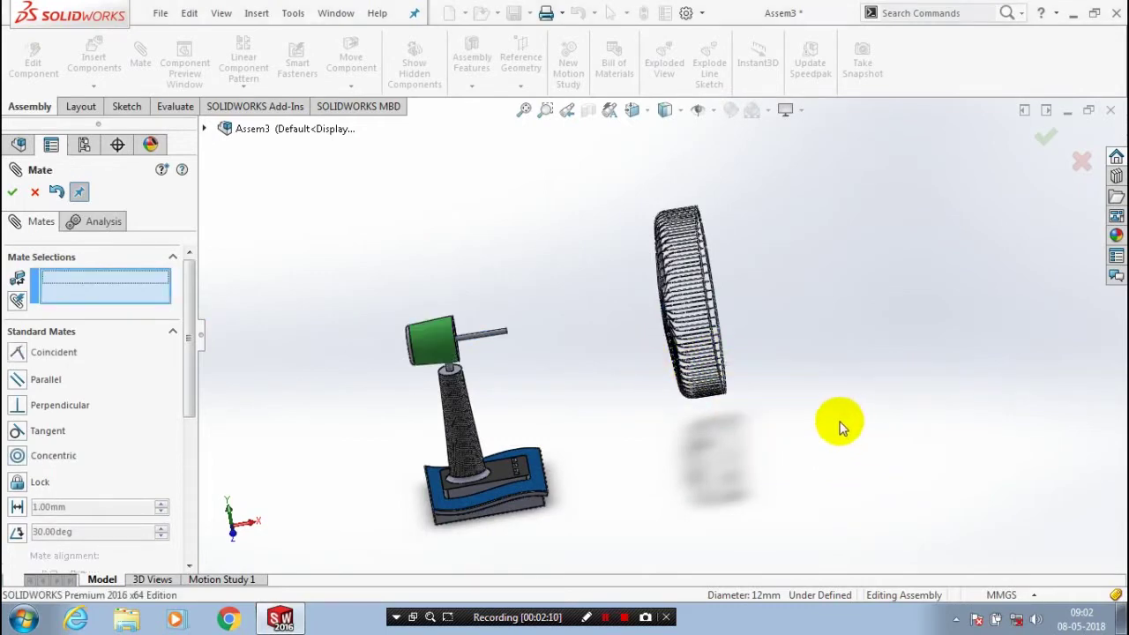
Hold the casing's hub face 50 mm from the motor's front face with a distance mate.
middle_drag(839, 423, 742, 472)
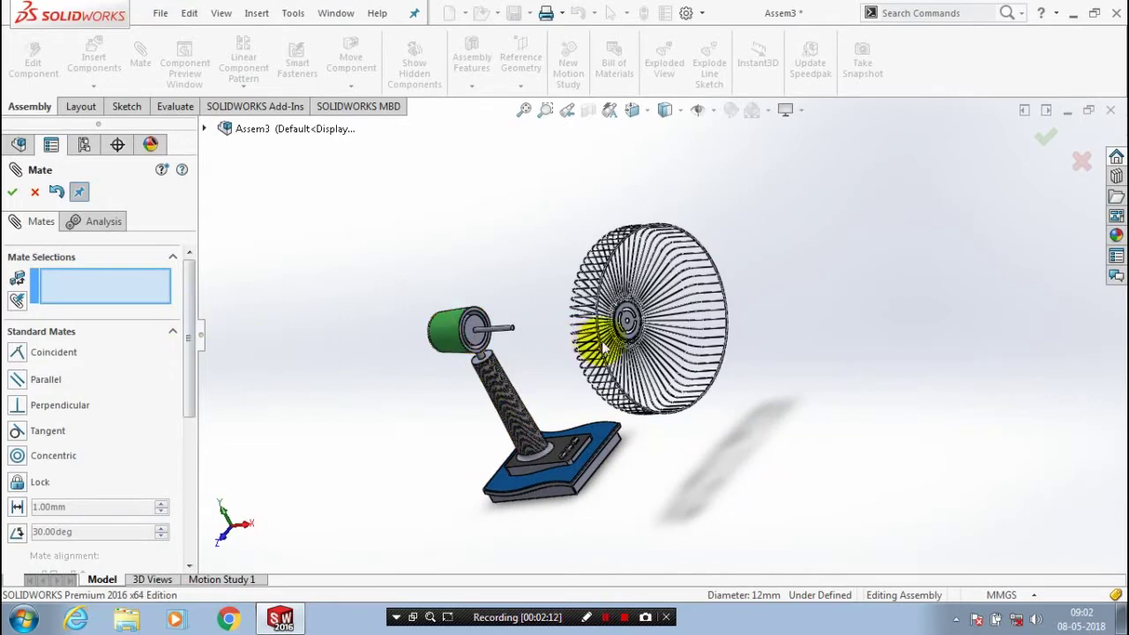
scroll(605, 323, down, 5)
scroll(606, 324, down, 3)
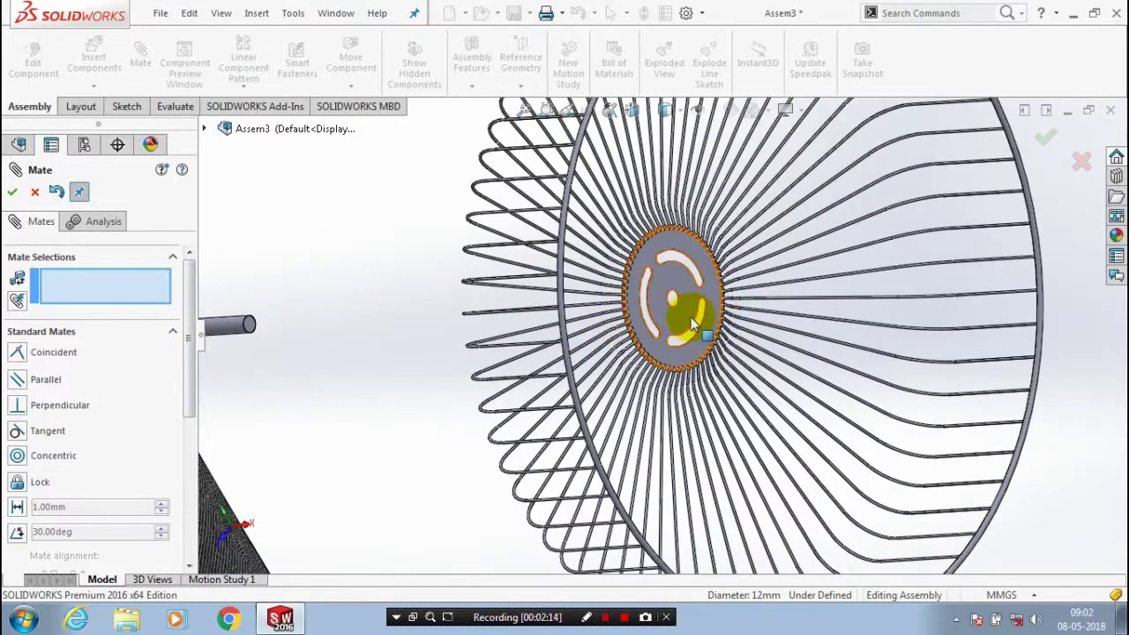
click(683, 319)
scroll(686, 328, down, 2)
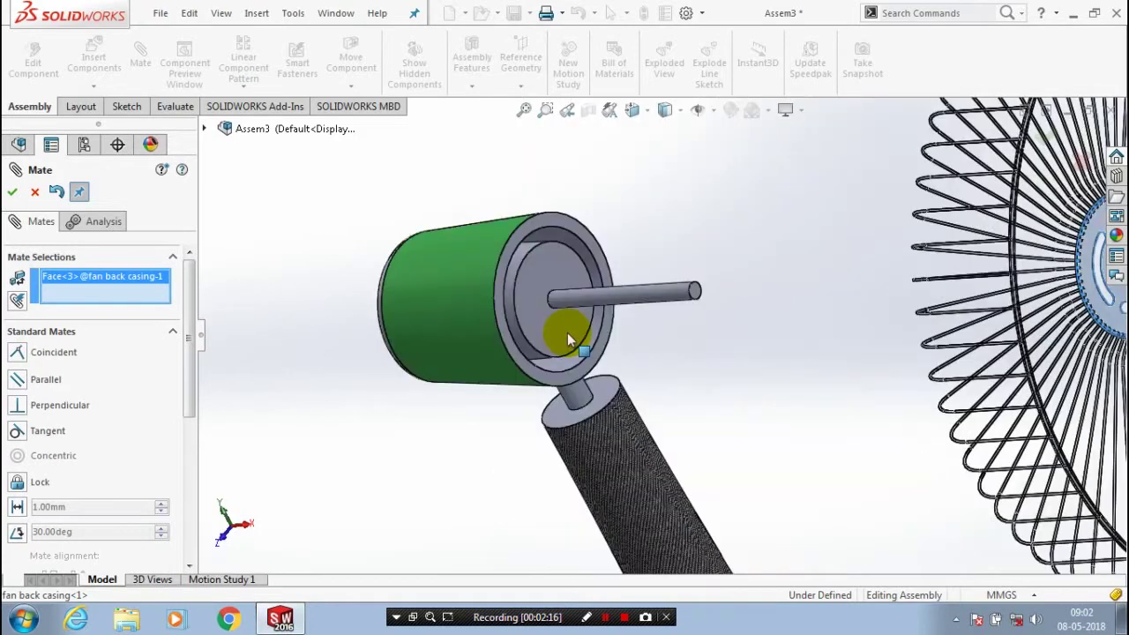
click(568, 333)
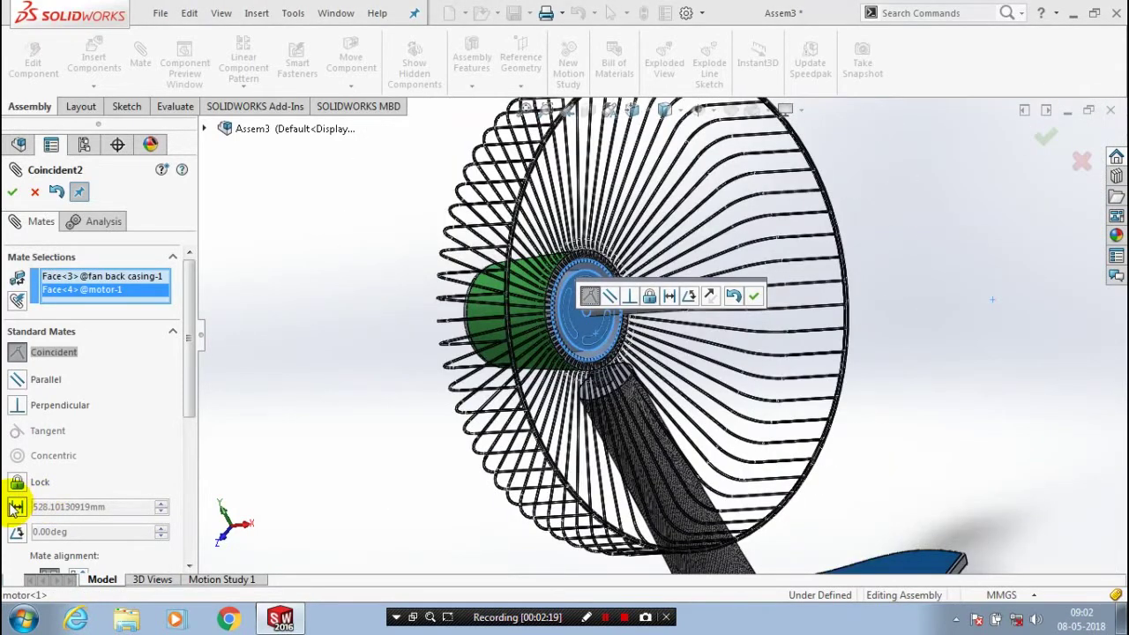
click(17, 507)
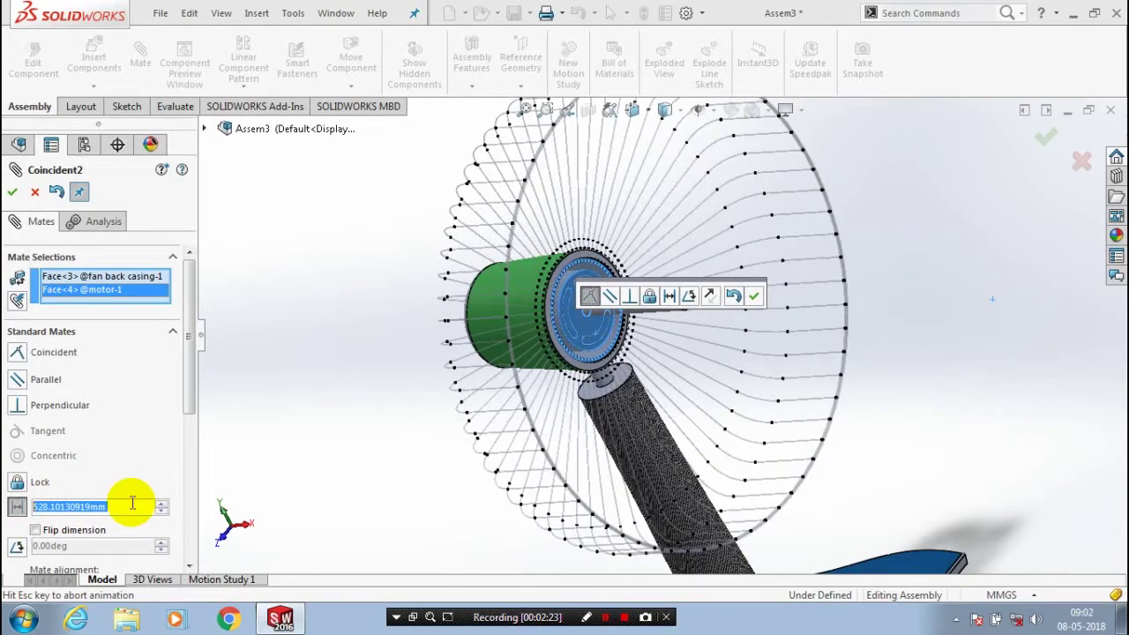
text(50)
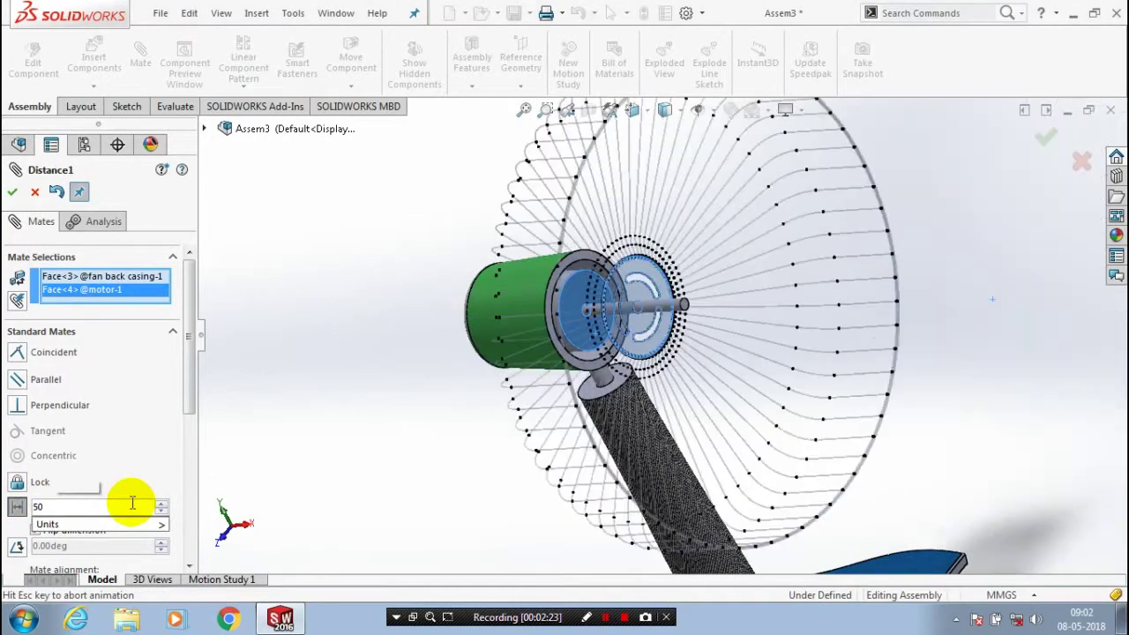
key(Return)
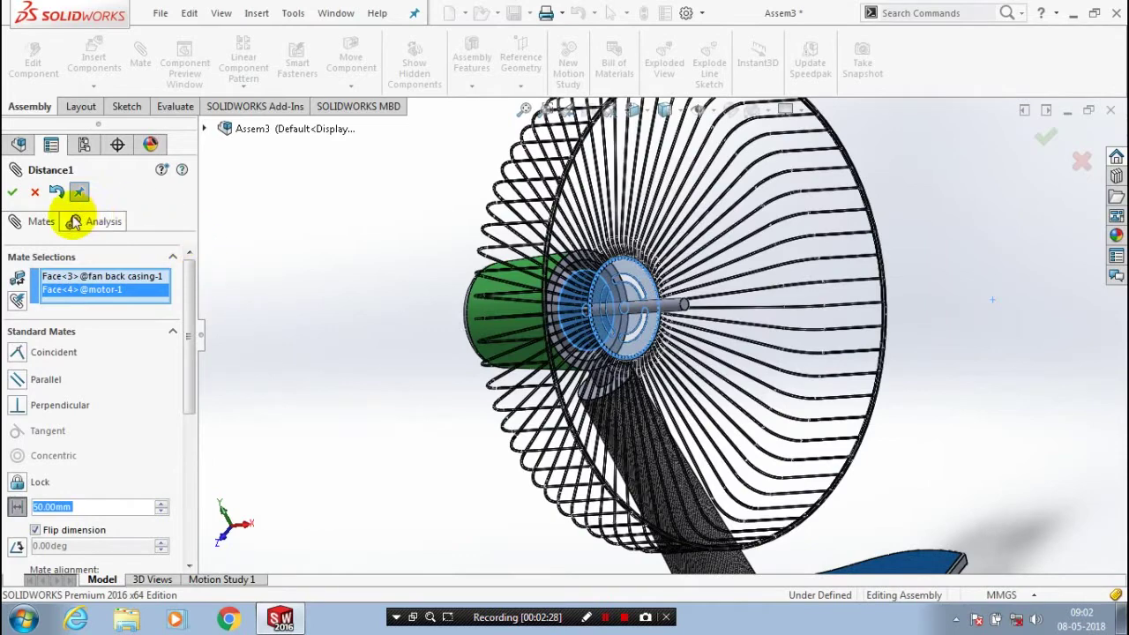
click(17, 194)
key(f)
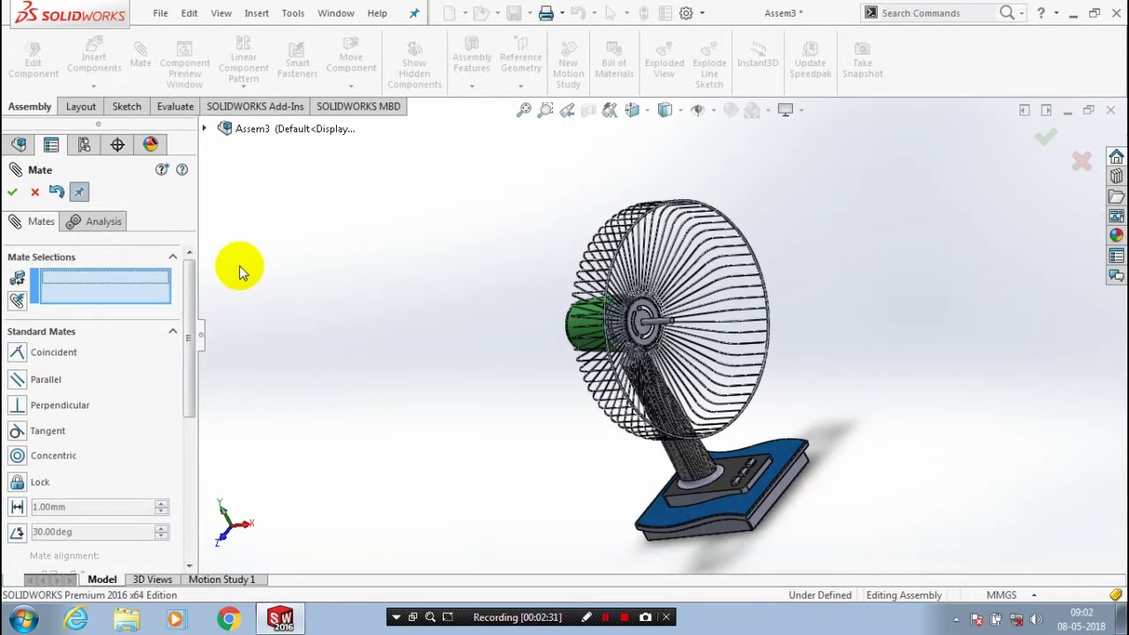
click(36, 193)
Insert the 'fanwings' part from the table fan folder and place it in front of the casing.
click(94, 85)
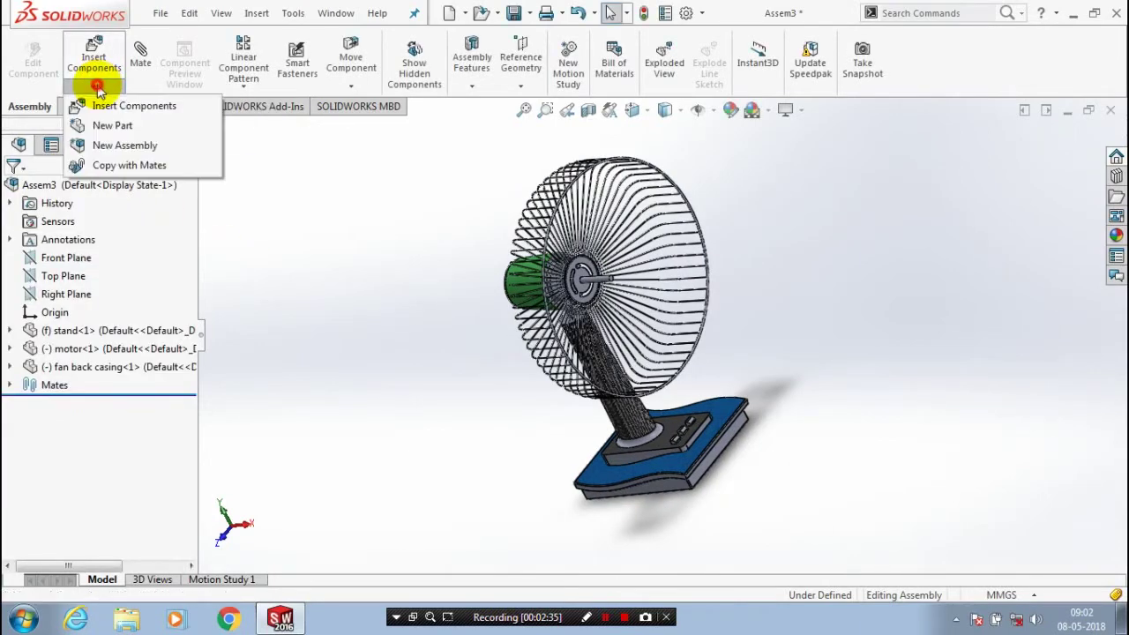
click(113, 106)
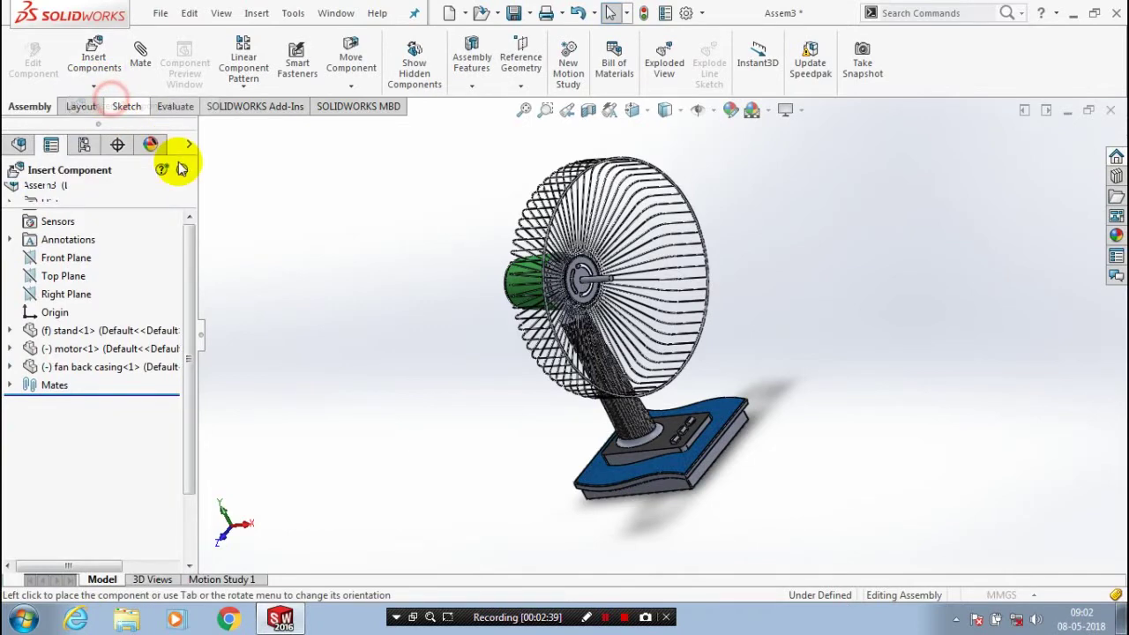
click(88, 476)
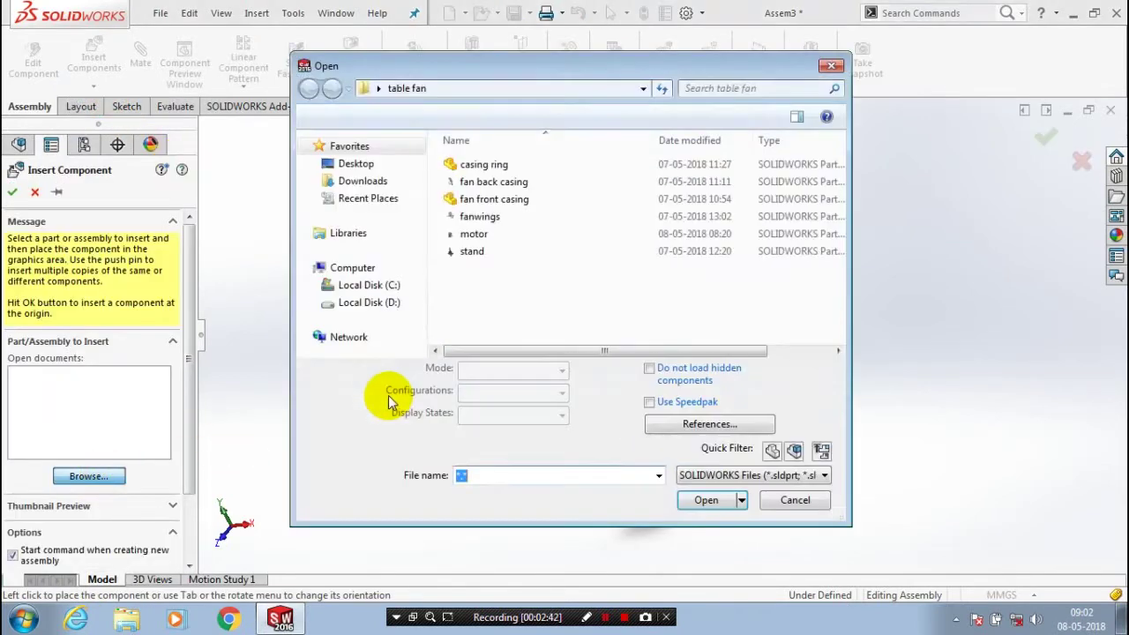
click(501, 218)
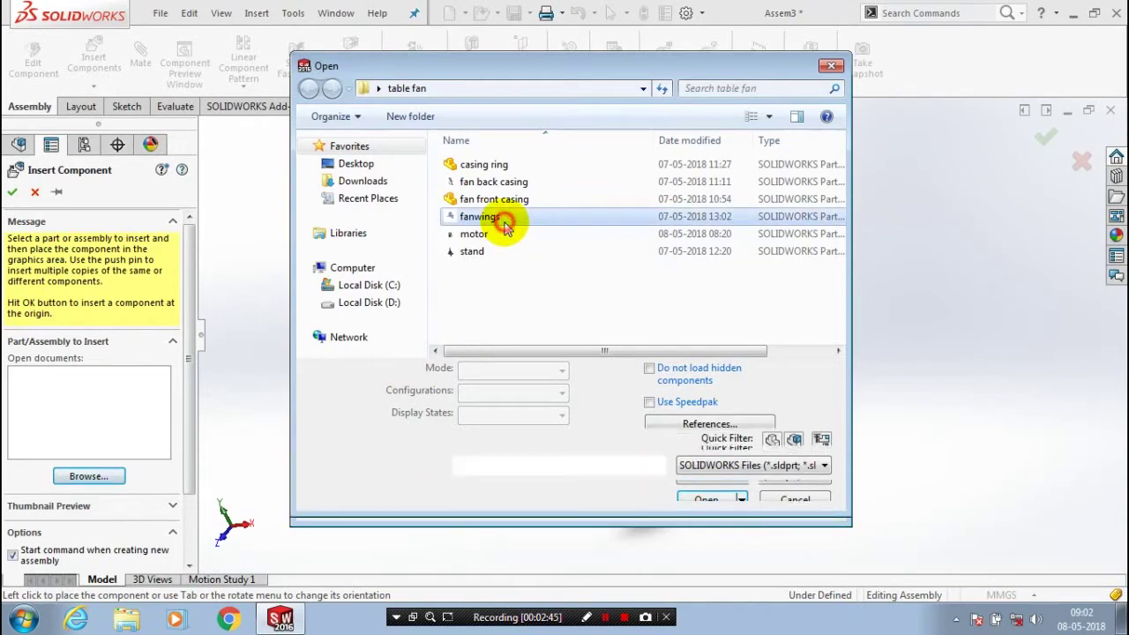
click(706, 474)
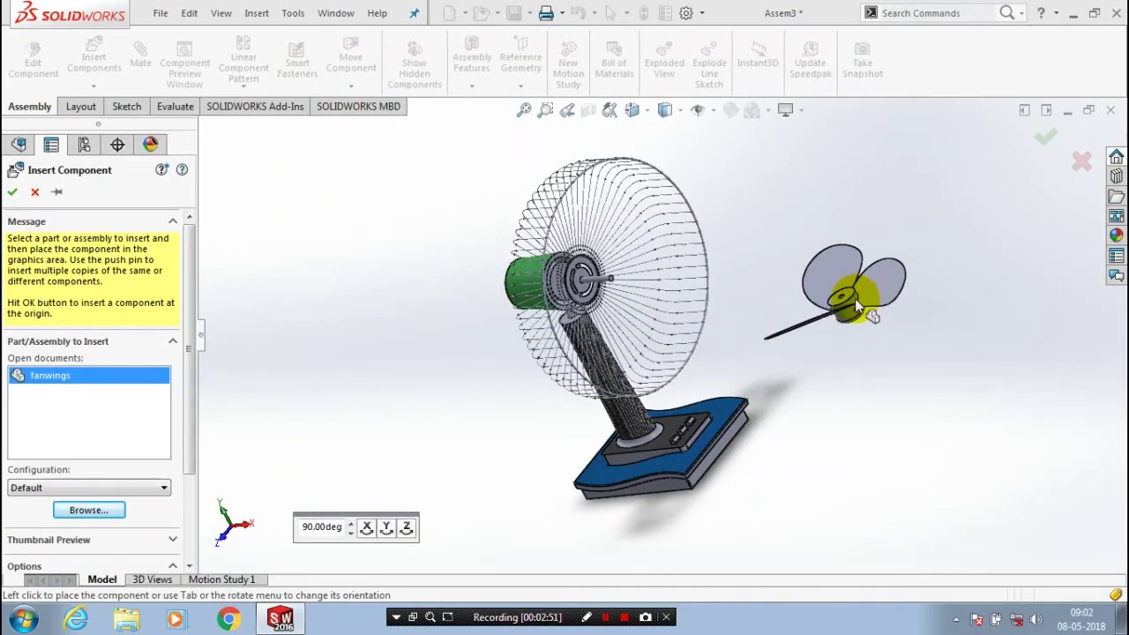
click(855, 299)
scroll(841, 281, down, 2)
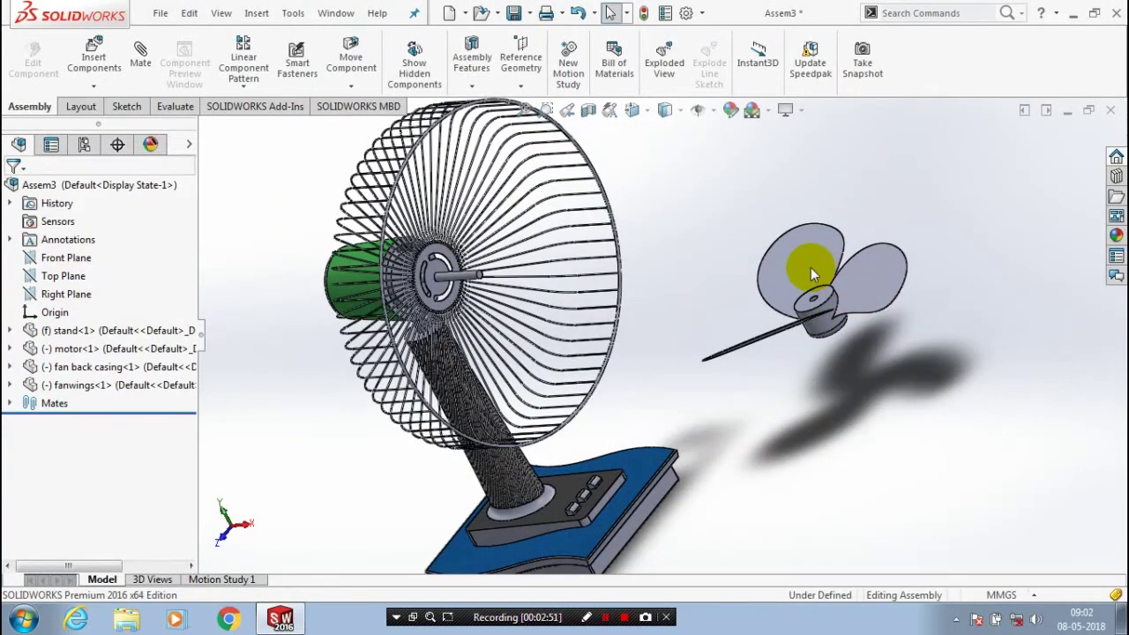
Mate the fanwings hub hole concentric with the motor shaft, flipping alignment so blades face outward.
click(141, 64)
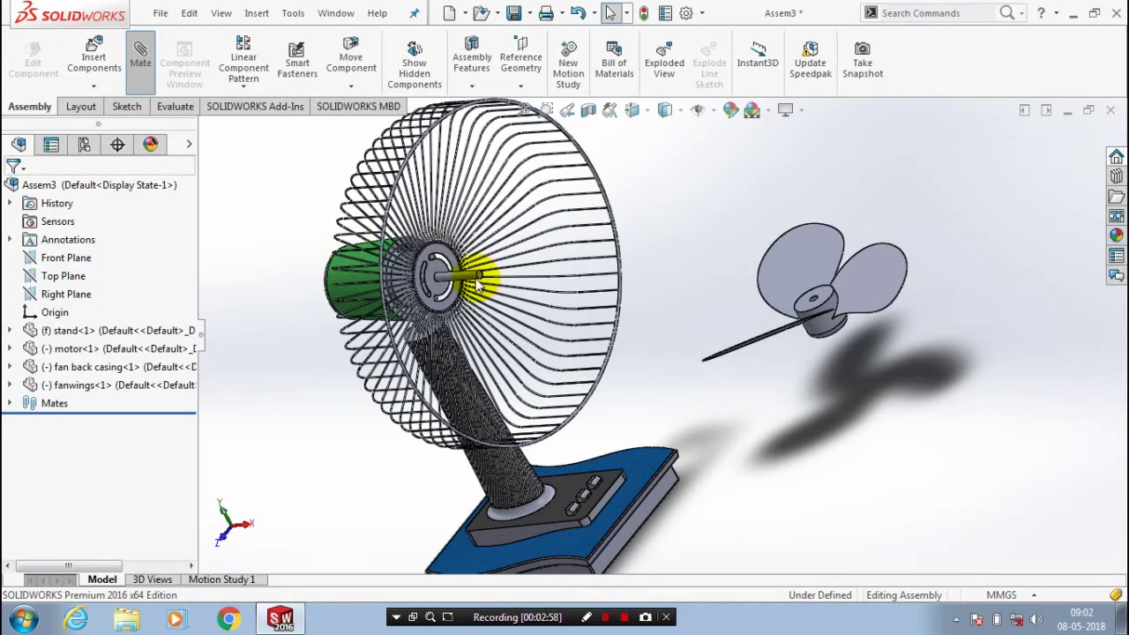
click(548, 286)
scroll(837, 302, down, 4)
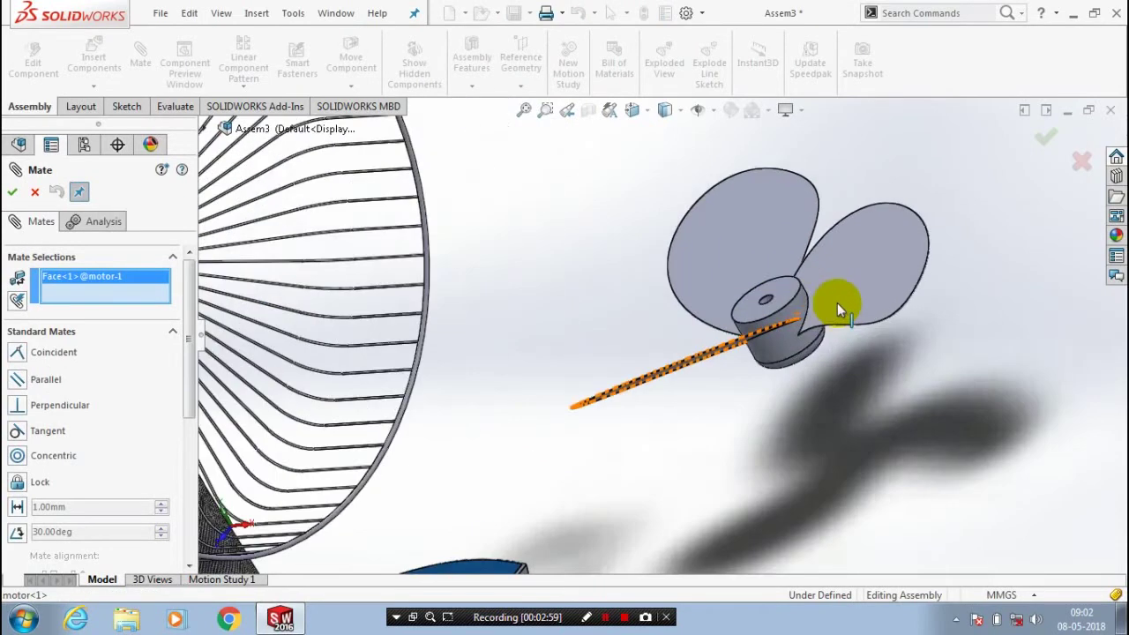
scroll(697, 313, down, 4)
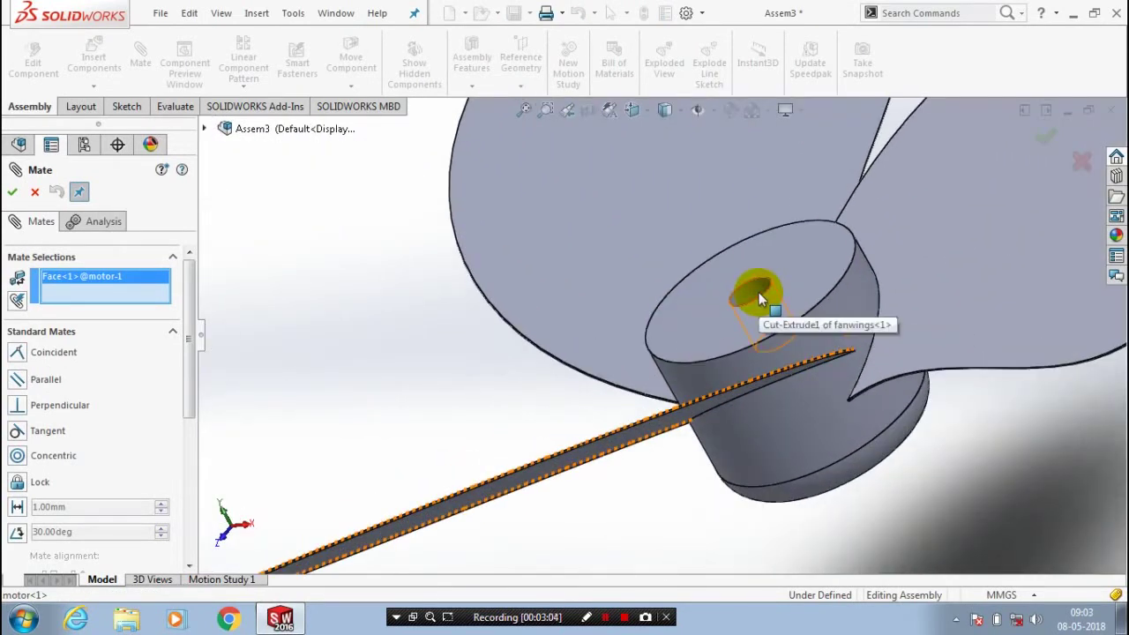
click(759, 298)
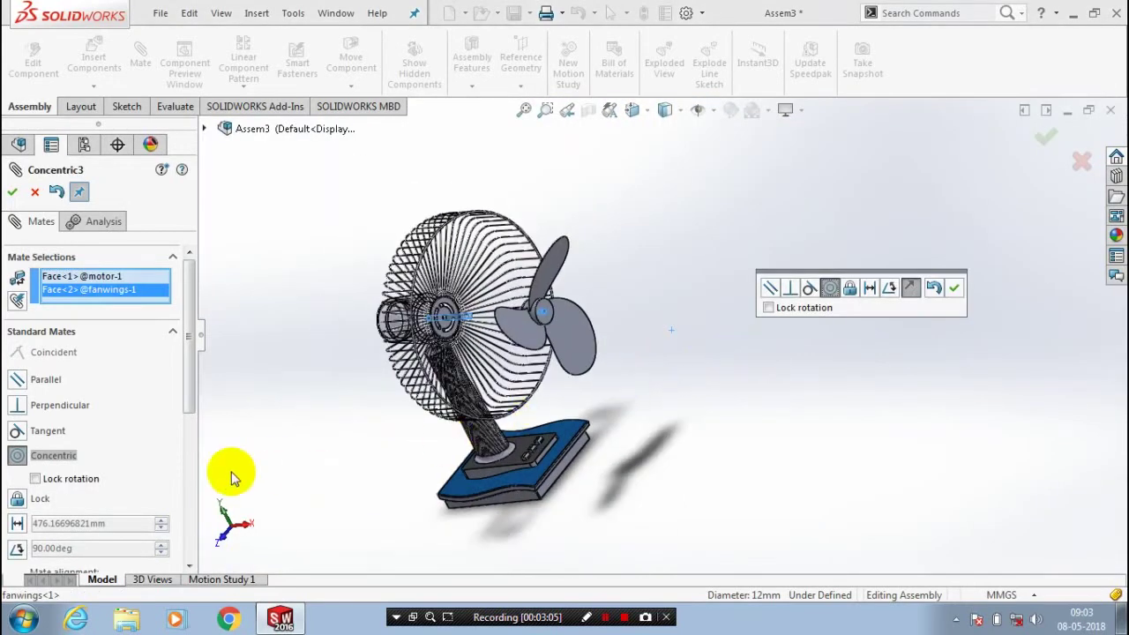
scroll(41, 503, down, 2)
click(50, 490)
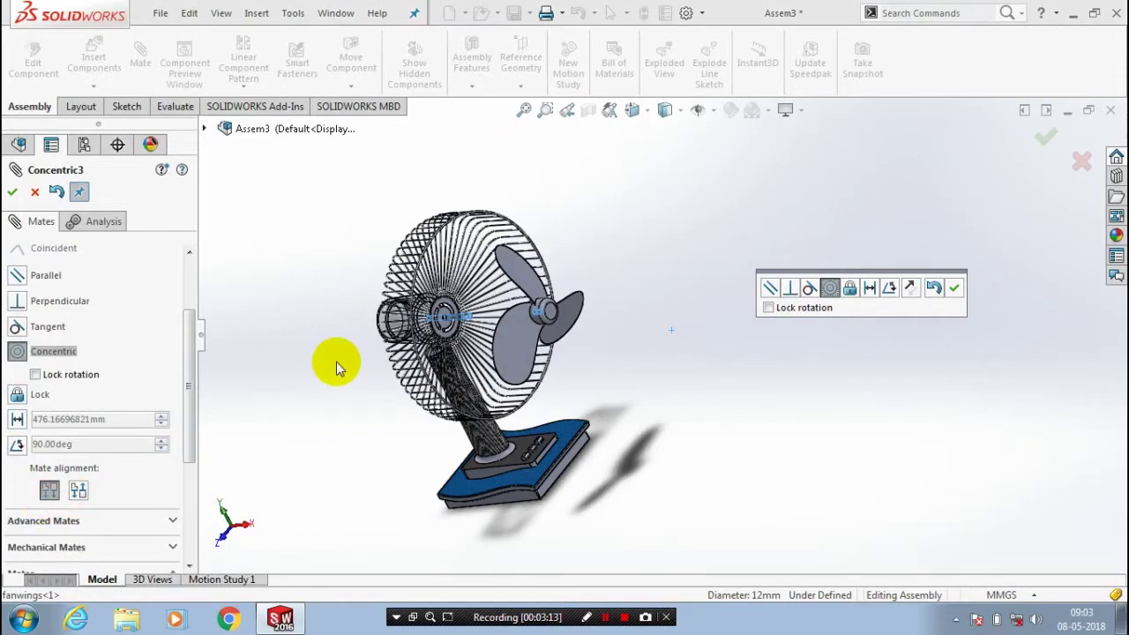
key(Return)
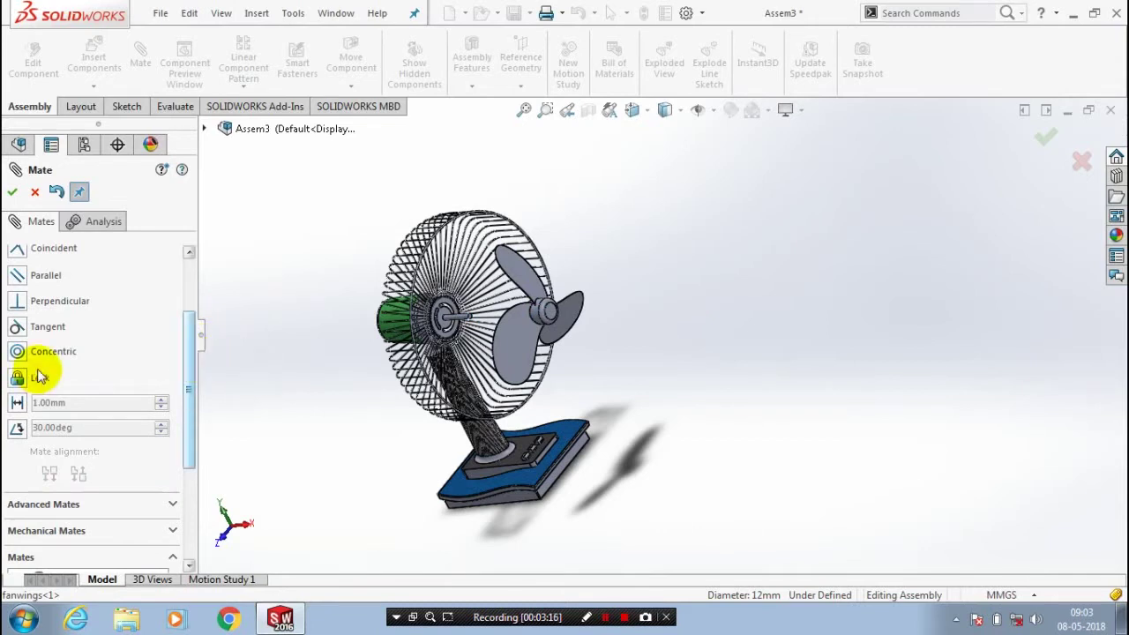
scroll(38, 377, up, 3)
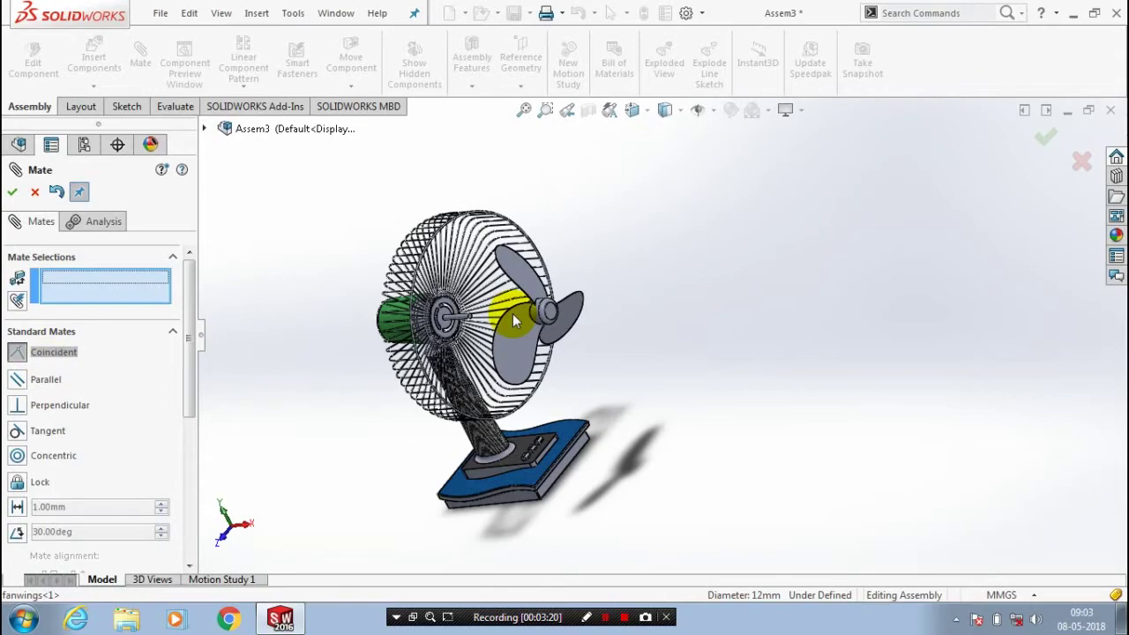
Make the fanwings hub face coincident with the motor's front face and end mating.
scroll(513, 313, down, 5)
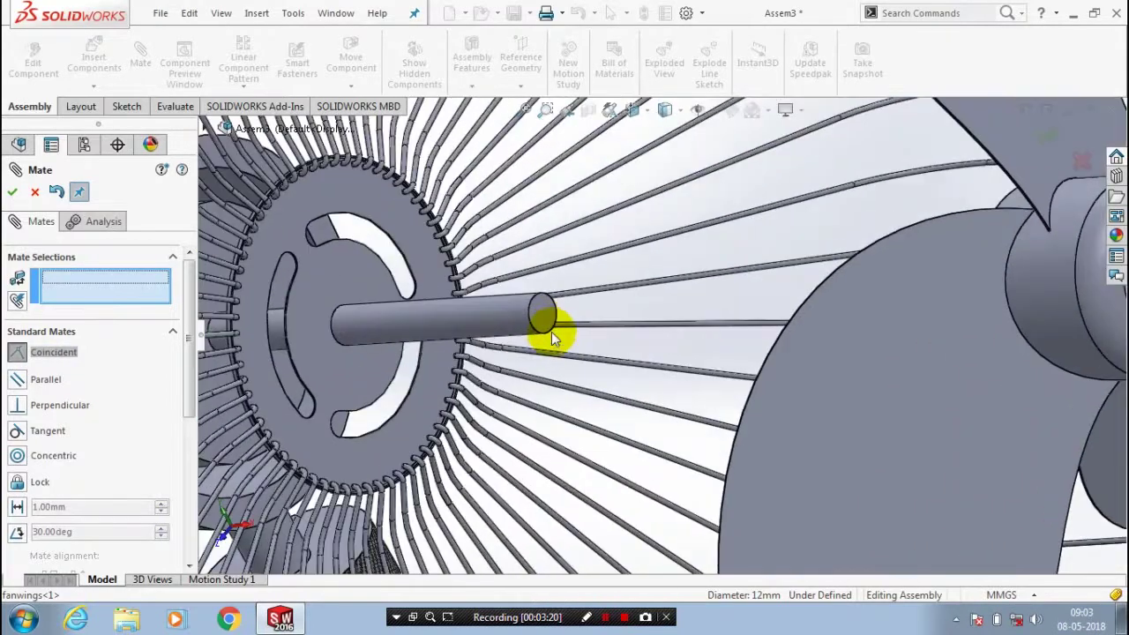
click(662, 345)
scroll(789, 305, up, 5)
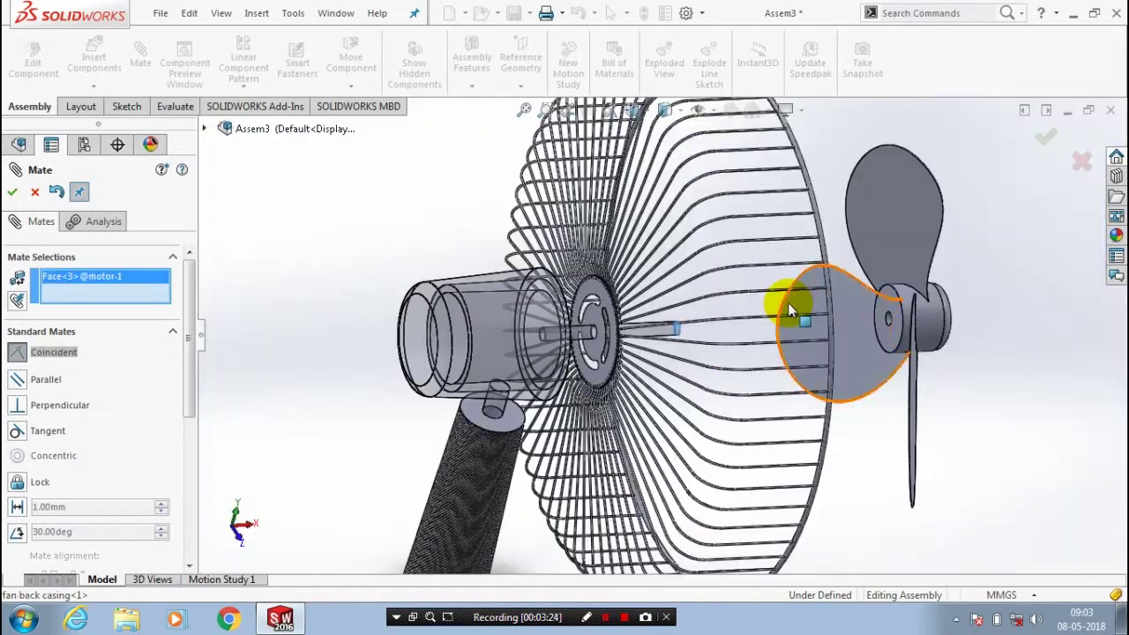
scroll(961, 305, down, 6)
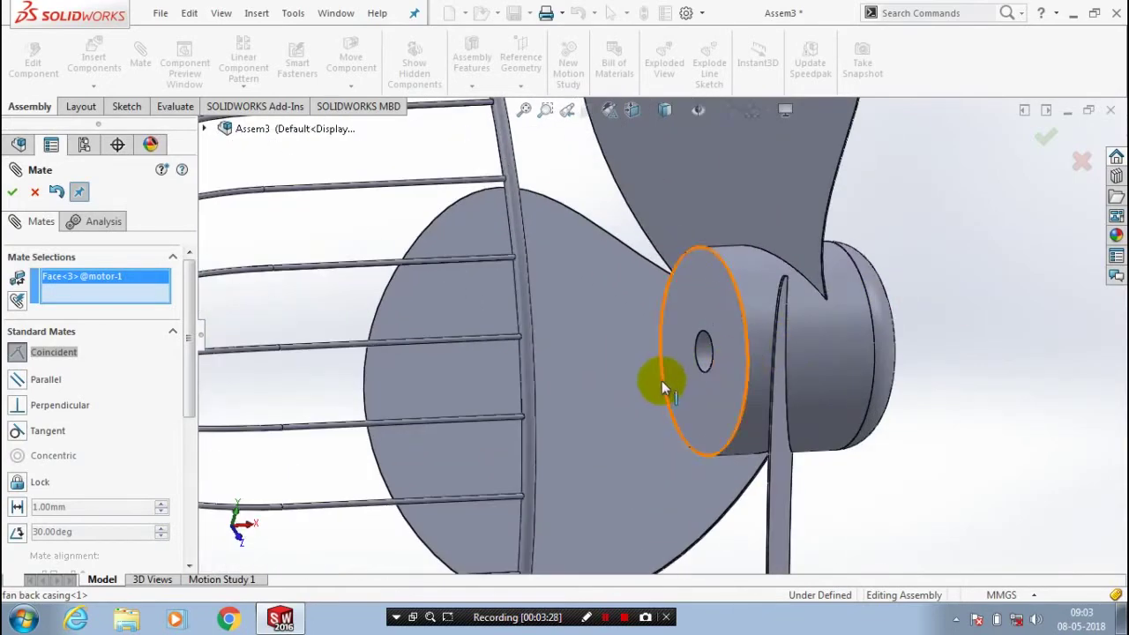
middle_drag(701, 388, 769, 391)
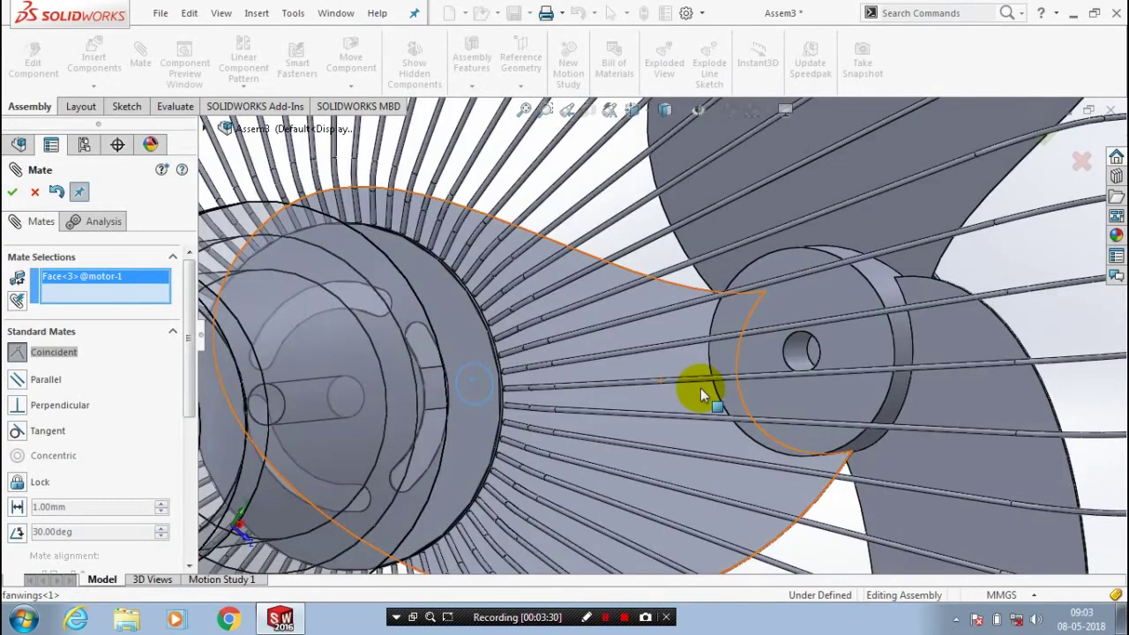
scroll(803, 355, down, 4)
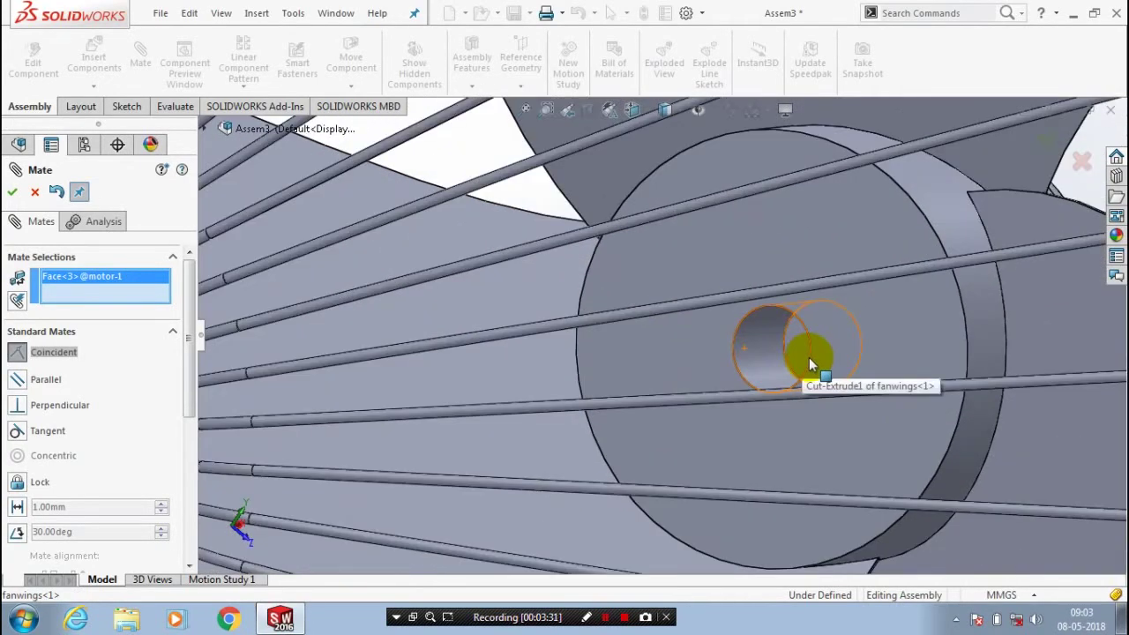
click(958, 389)
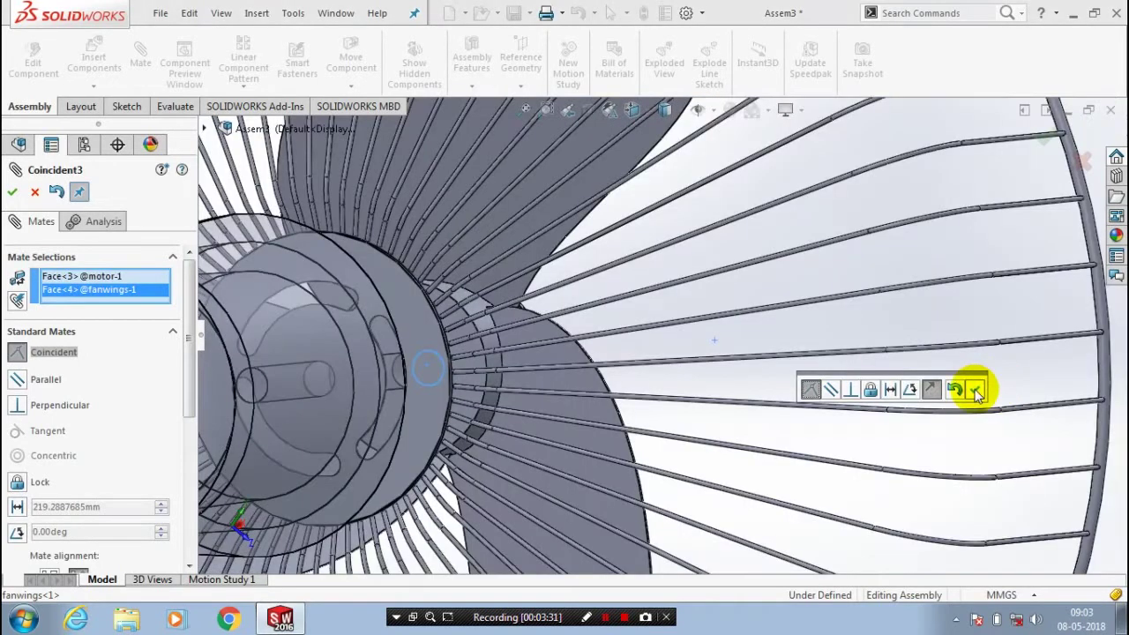
click(974, 389)
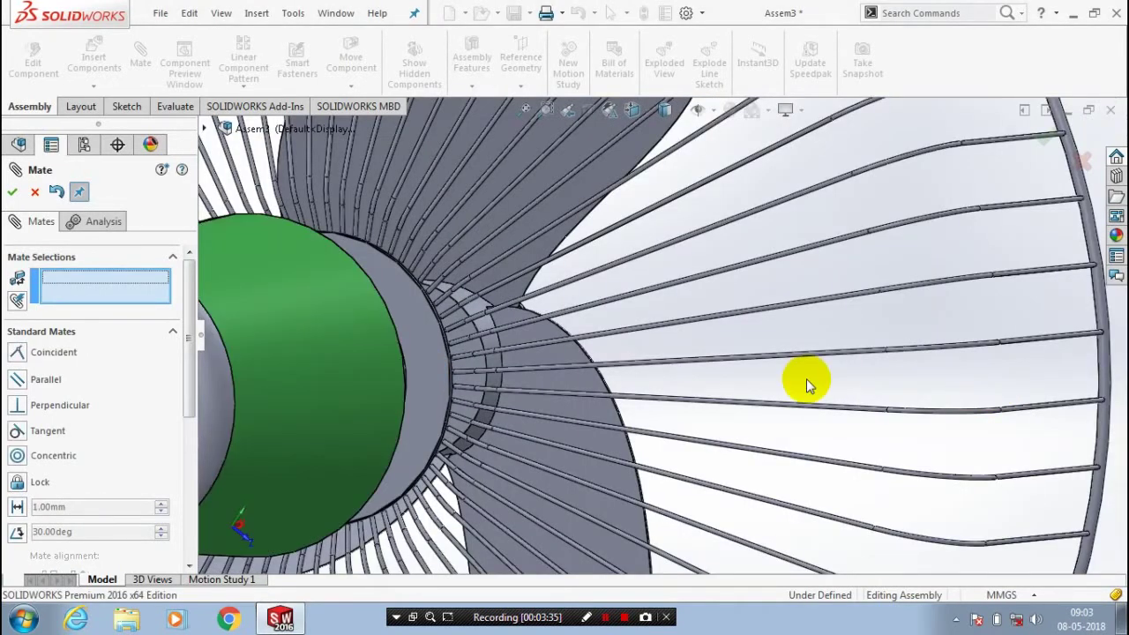
key(f)
middle_drag(824, 396, 809, 444)
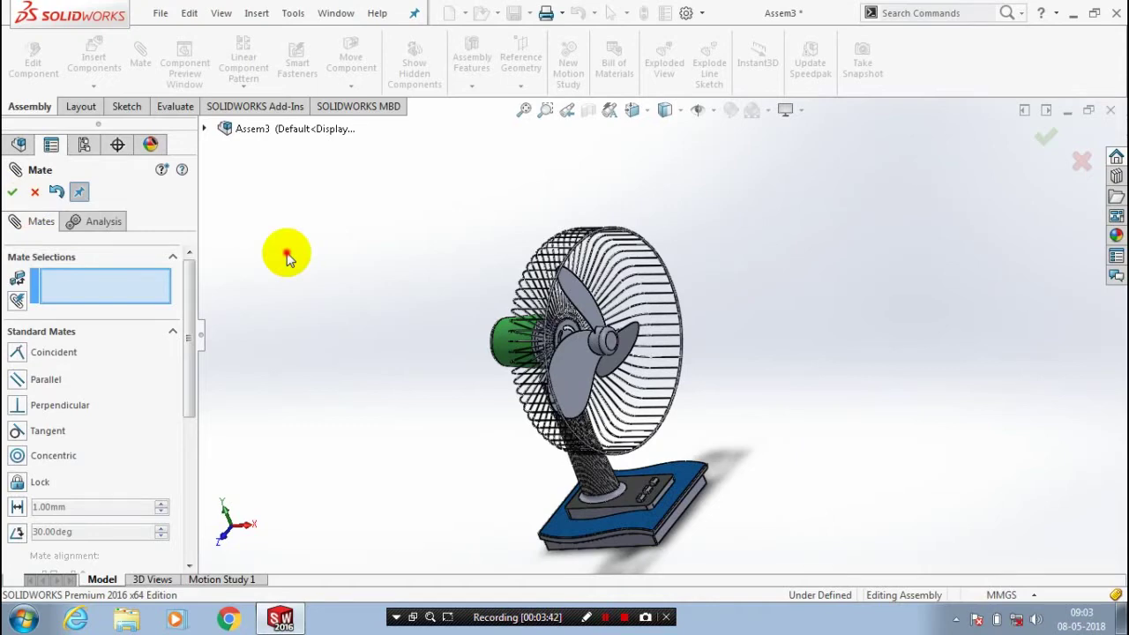
key(Escape)
click(93, 86)
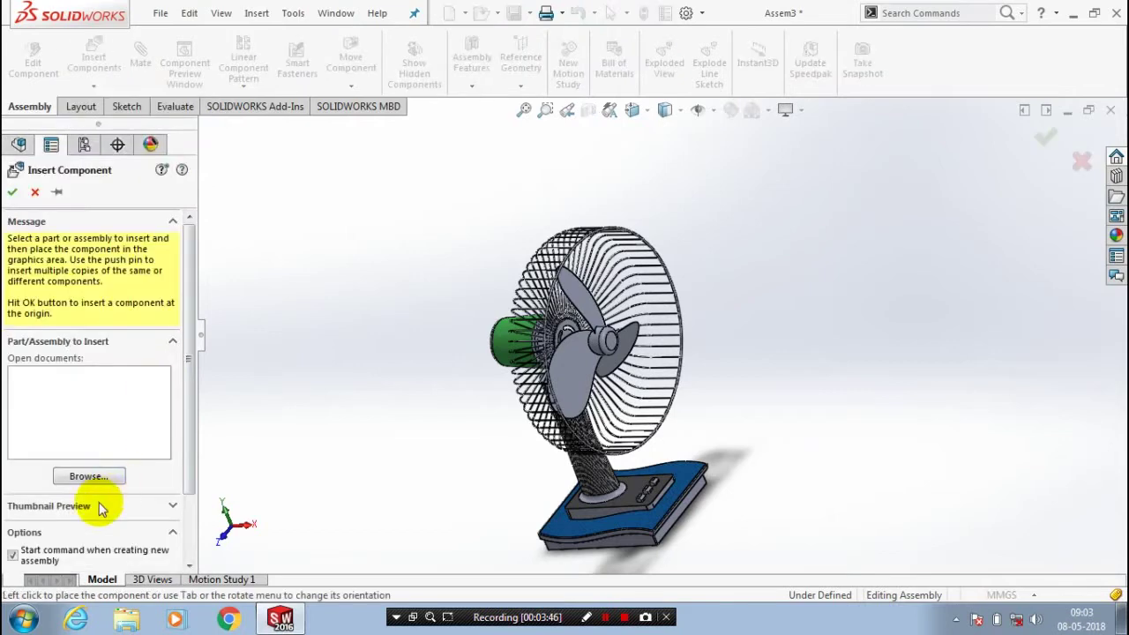
Insert the 'casing ring' part from the table fan folder and place it beside the fan.
click(93, 477)
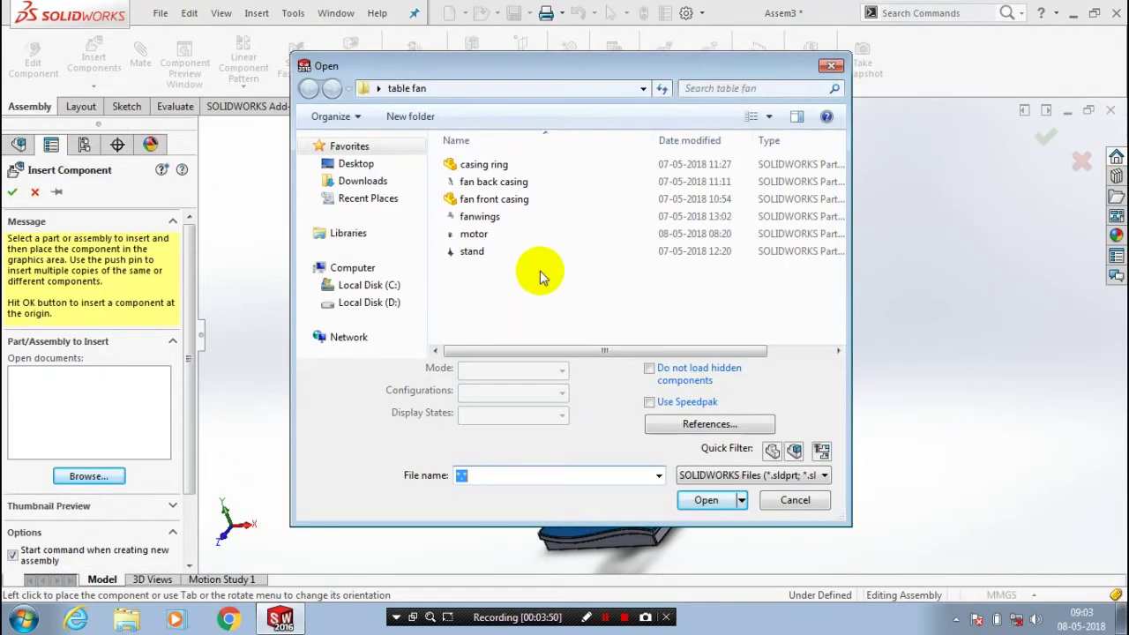
double_click(545, 167)
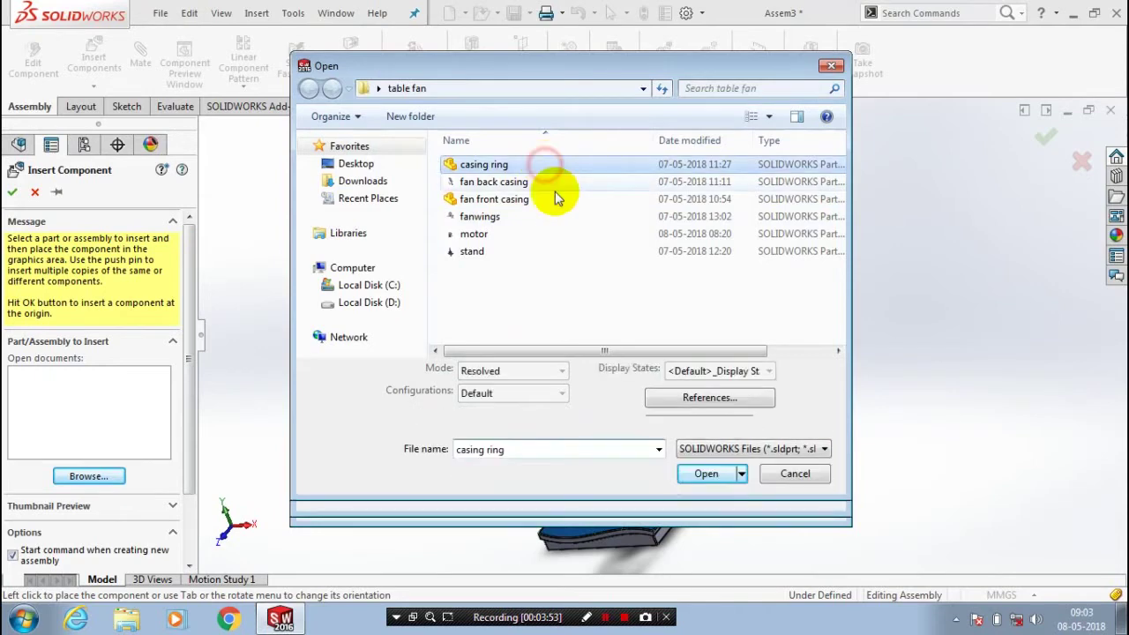
click(706, 474)
click(812, 311)
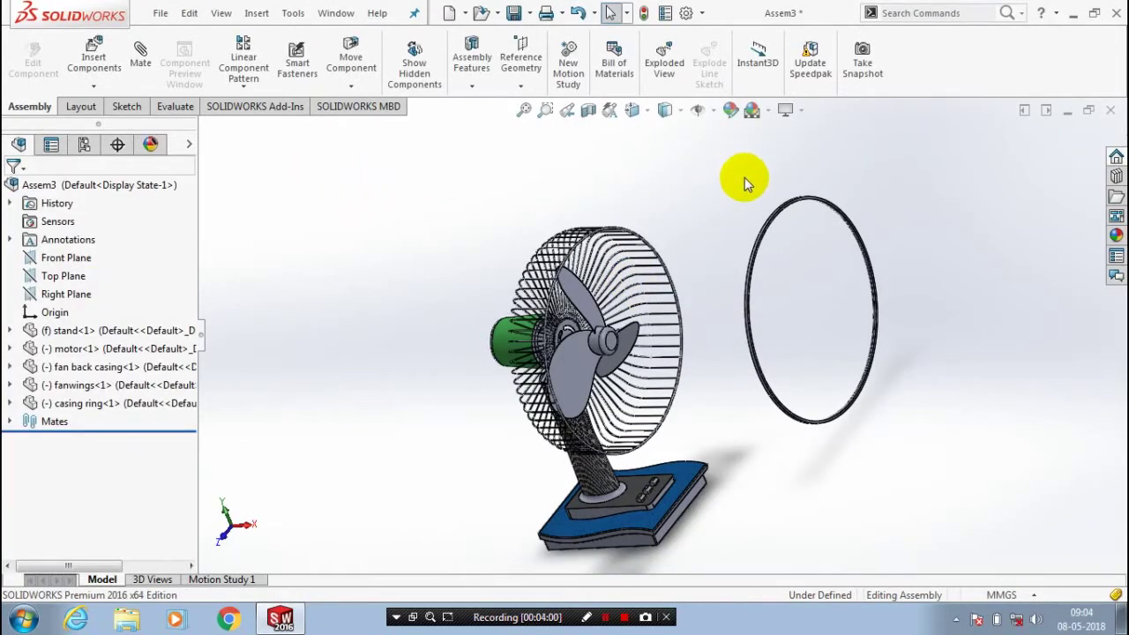
Turn on View Temporary Axes from the Hide/Show Items options.
click(715, 113)
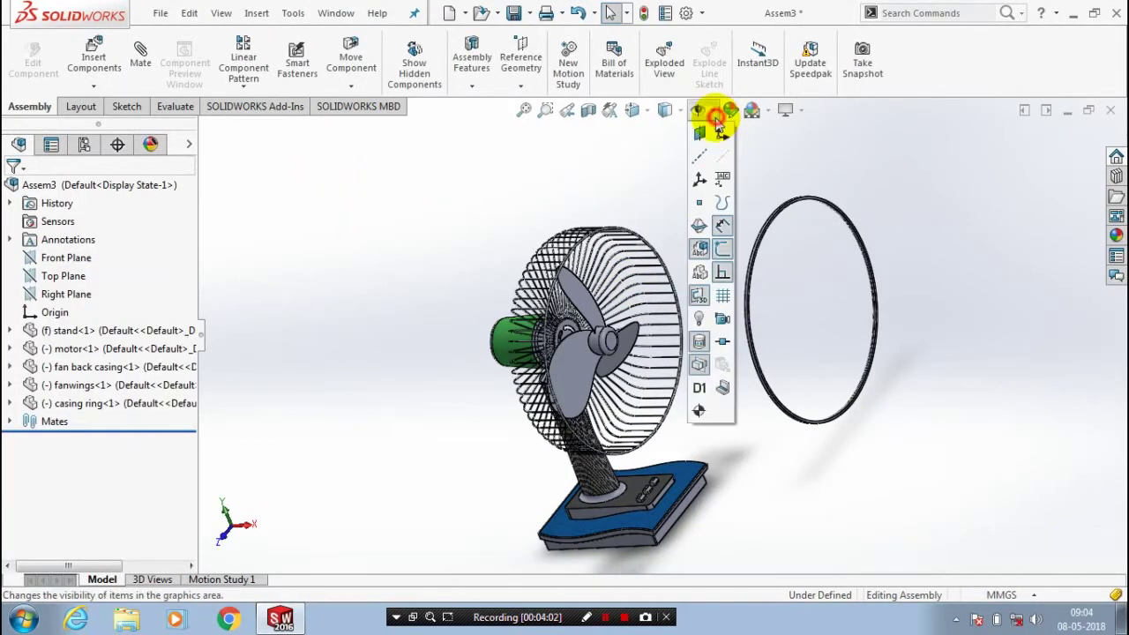
click(723, 157)
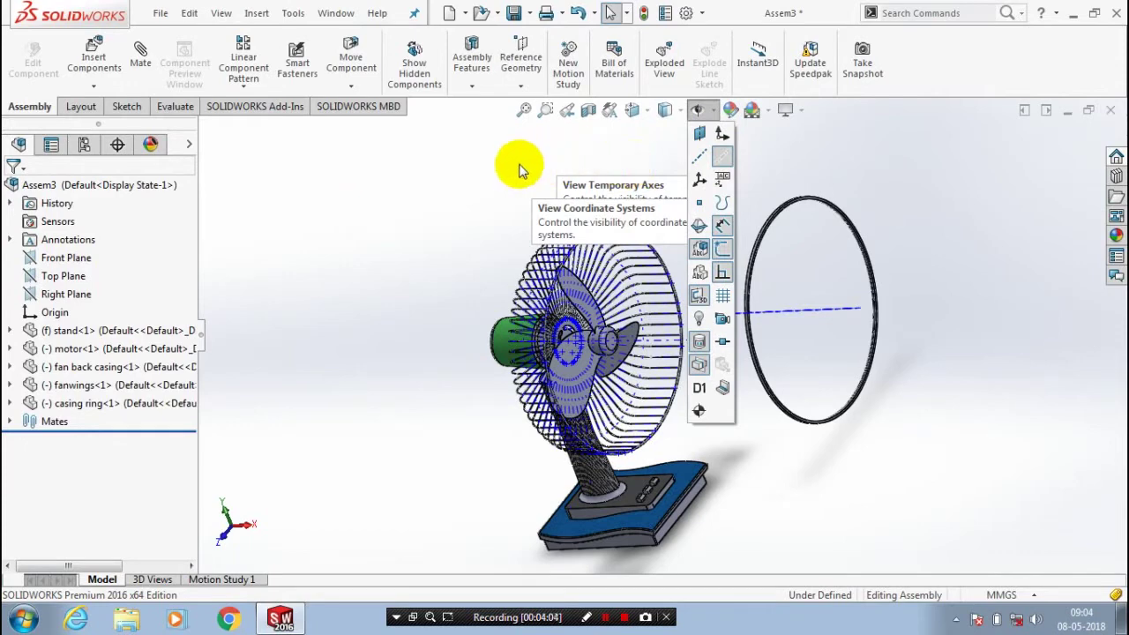
click(459, 169)
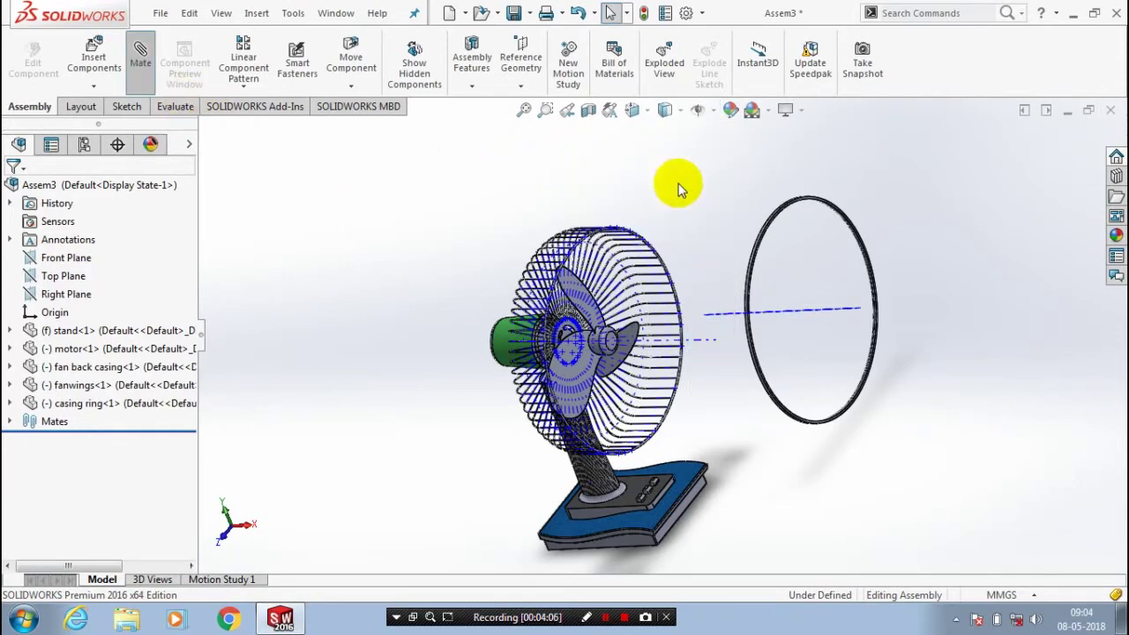
Mate the casing ring's temporary axis coincident with the motor's axis.
click(732, 362)
scroll(683, 340, down, 3)
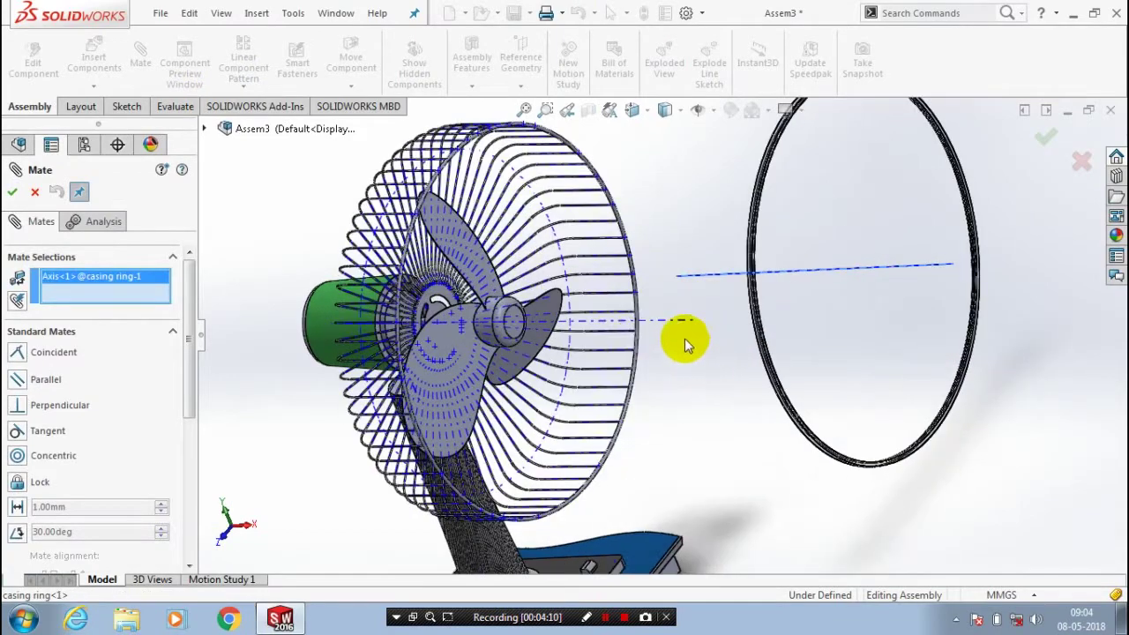
scroll(457, 340, down, 2)
scroll(458, 338, down, 1)
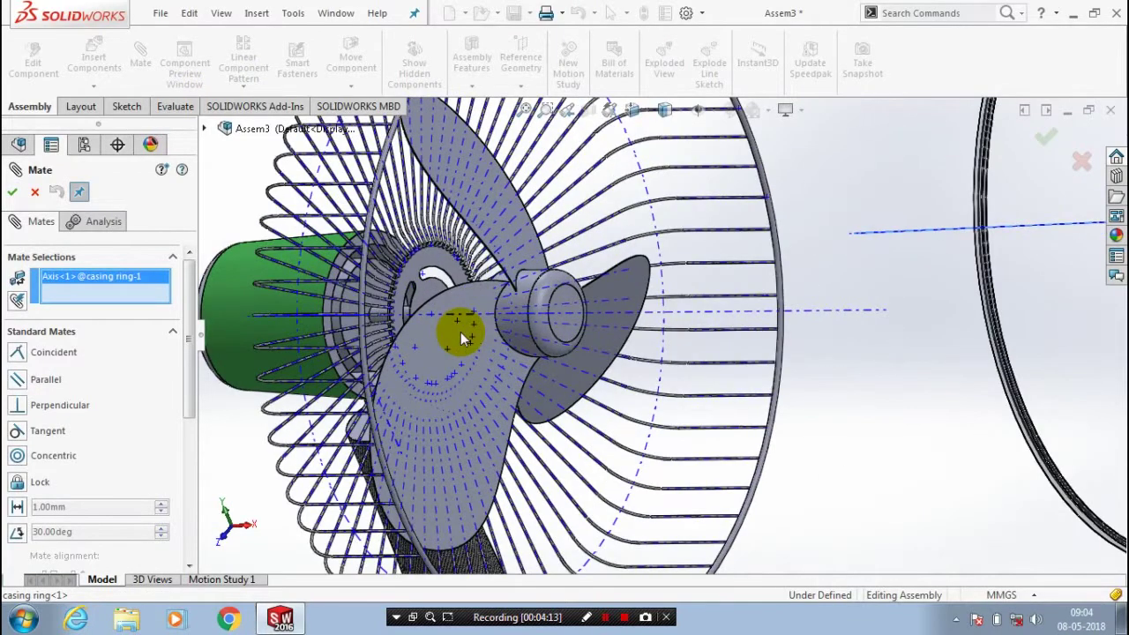
scroll(464, 338, down, 2)
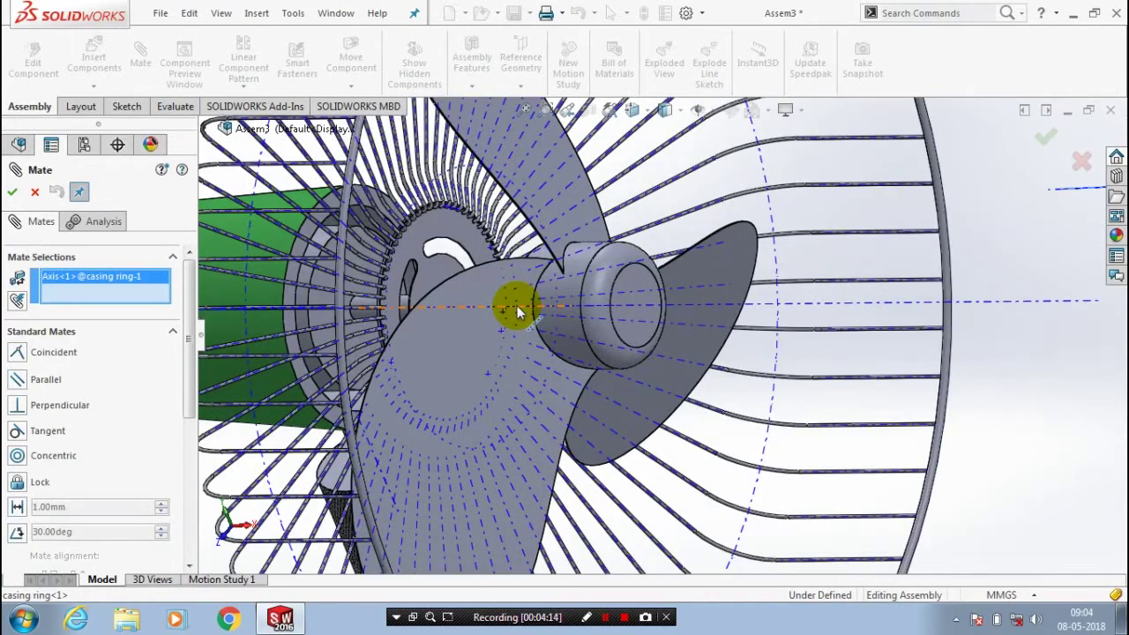
click(519, 311)
scroll(517, 309, up, 5)
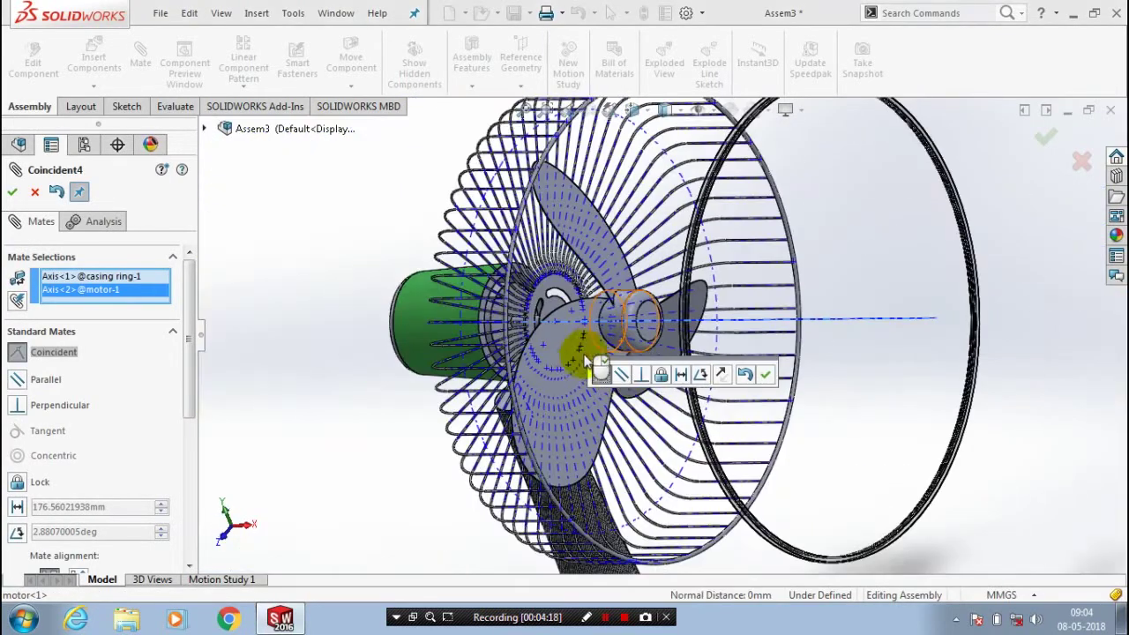
click(766, 376)
scroll(773, 406, up, 4)
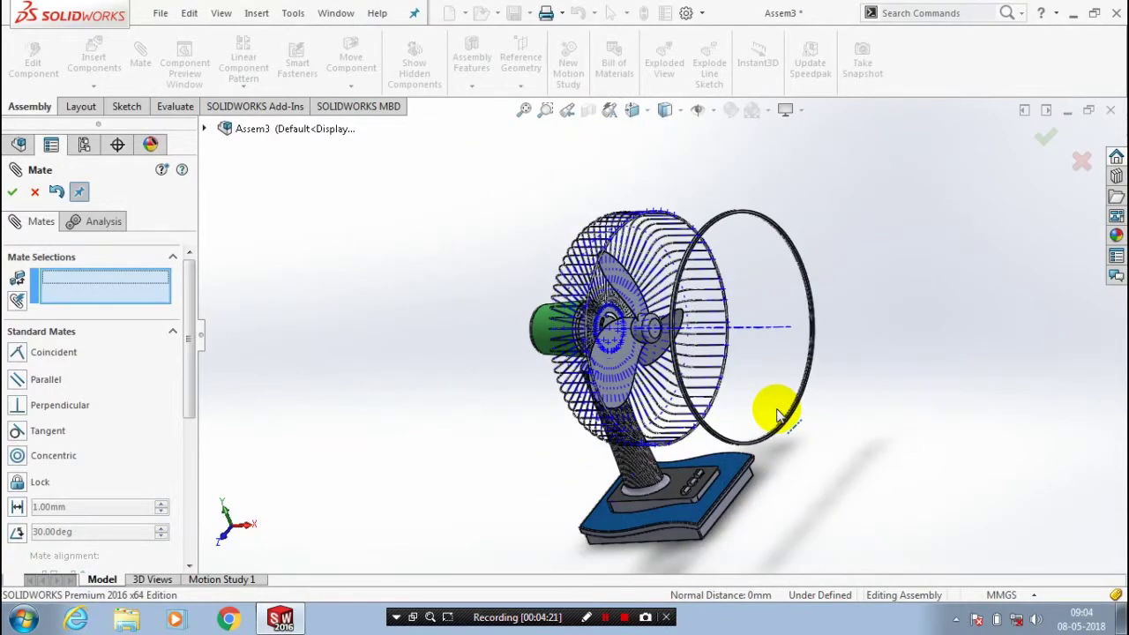
click(34, 191)
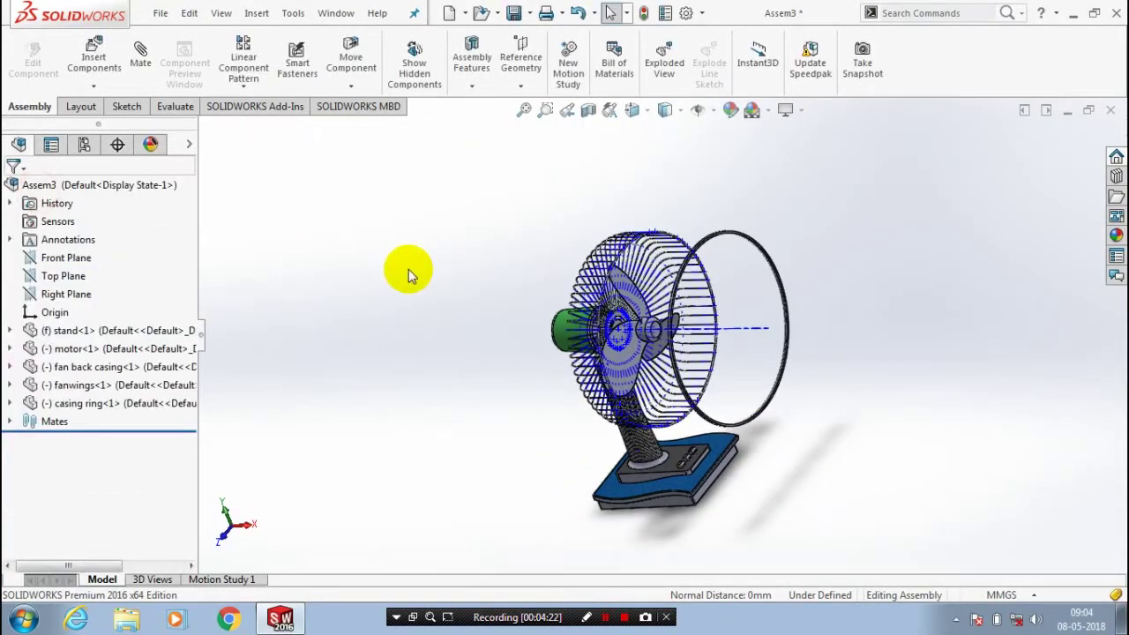
Hide the temporary axes and select the Front Plane under fan back casing in the tree.
click(711, 110)
click(726, 157)
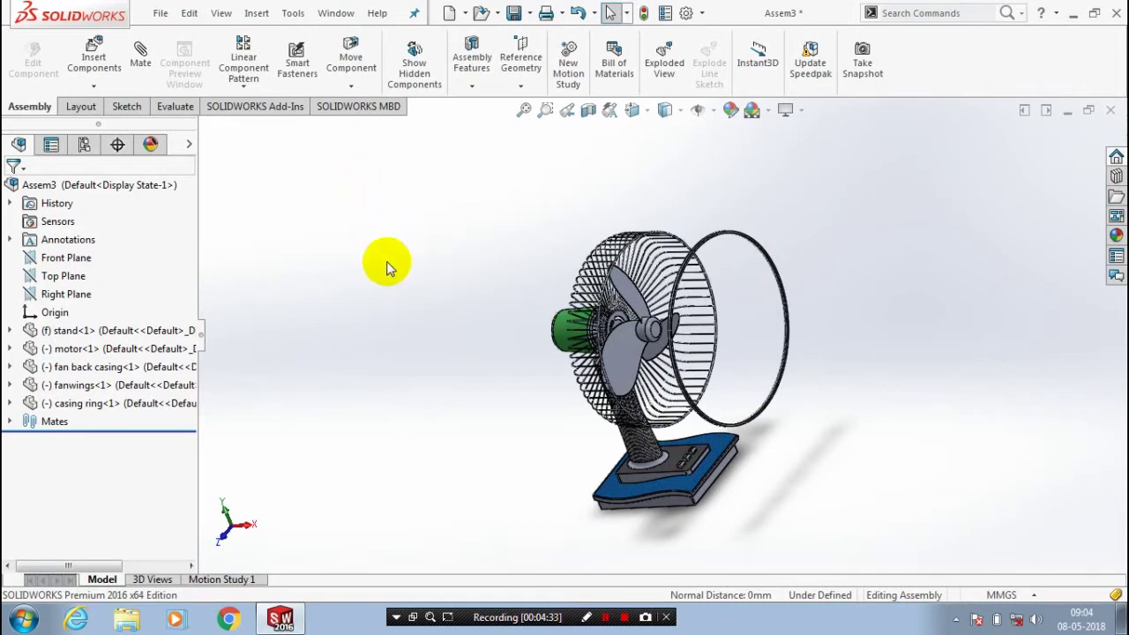
key(z)
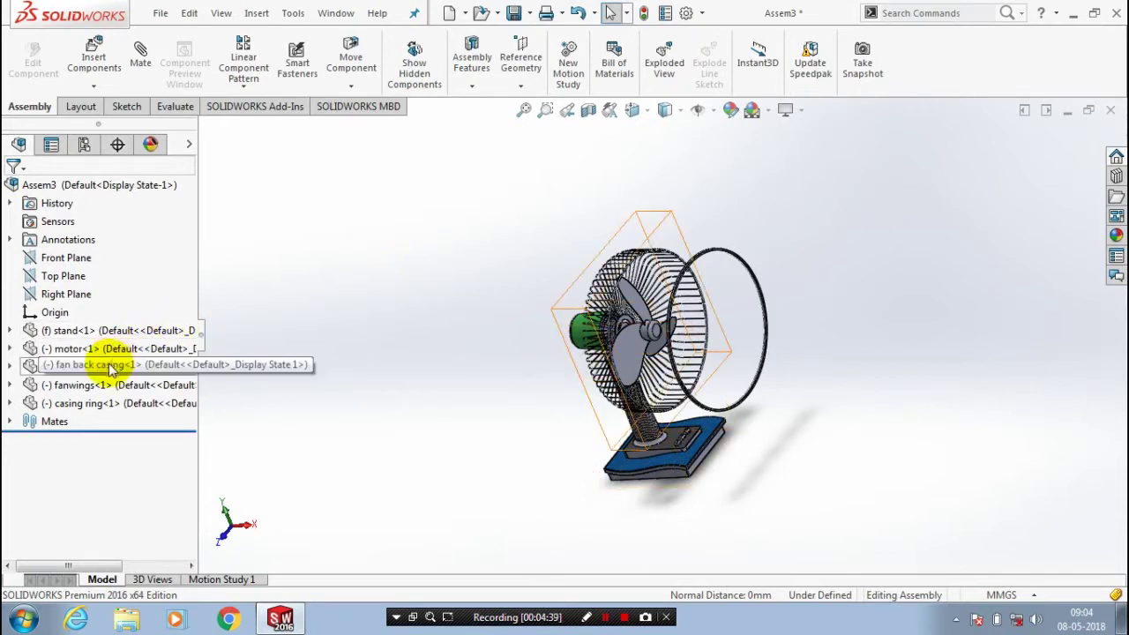
click(10, 368)
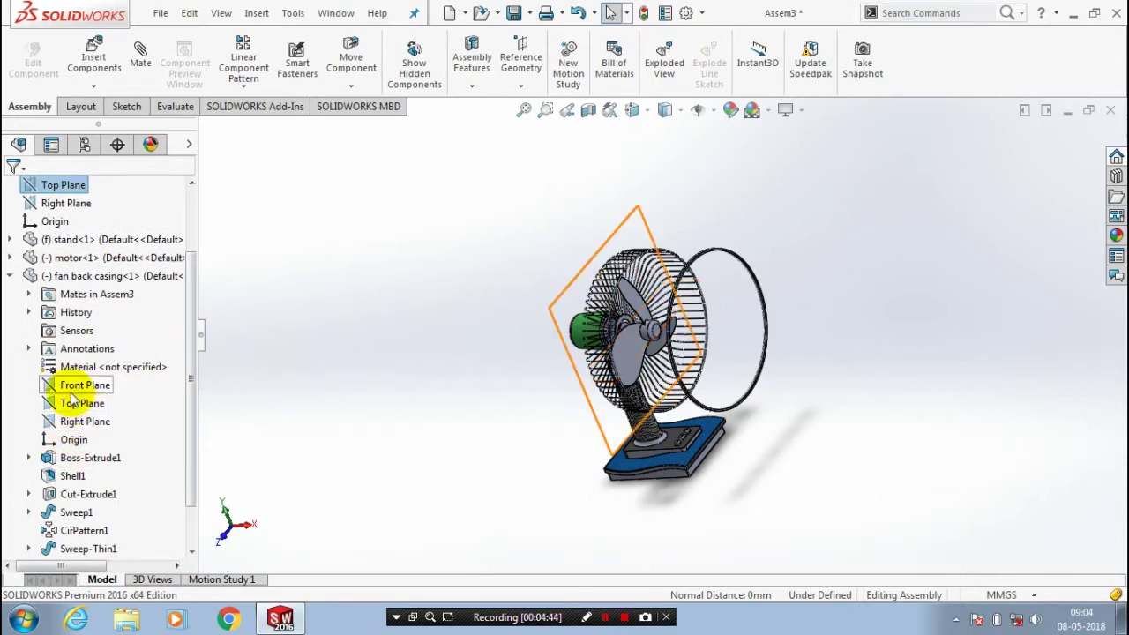
click(75, 394)
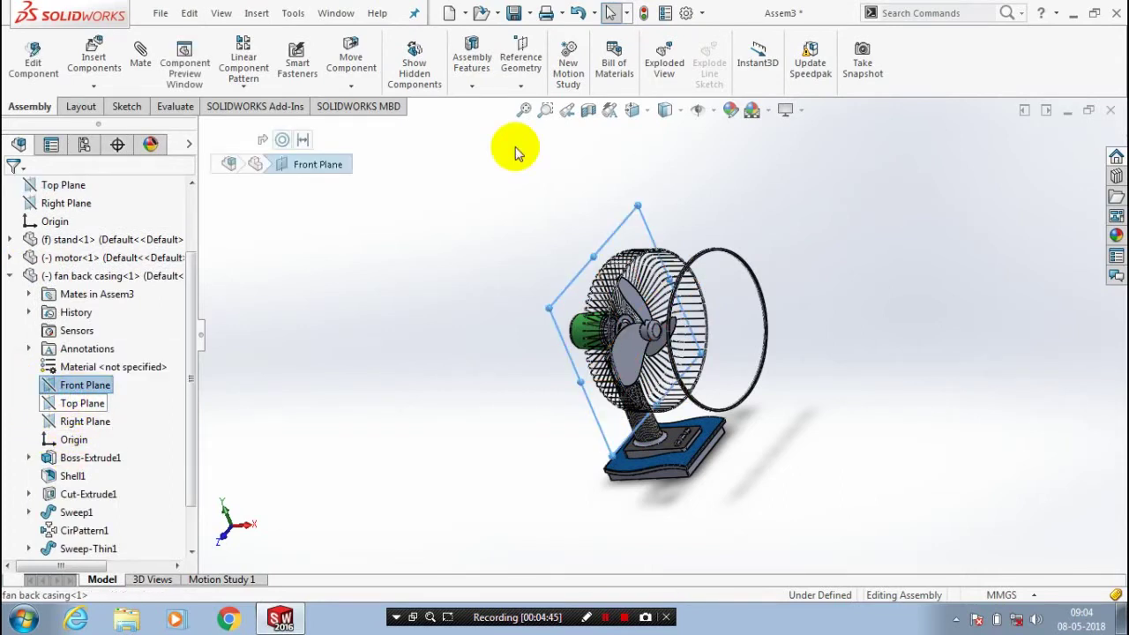
Add a reference plane 120.00mm from the back casing's Front Plane and confirm it.
click(521, 85)
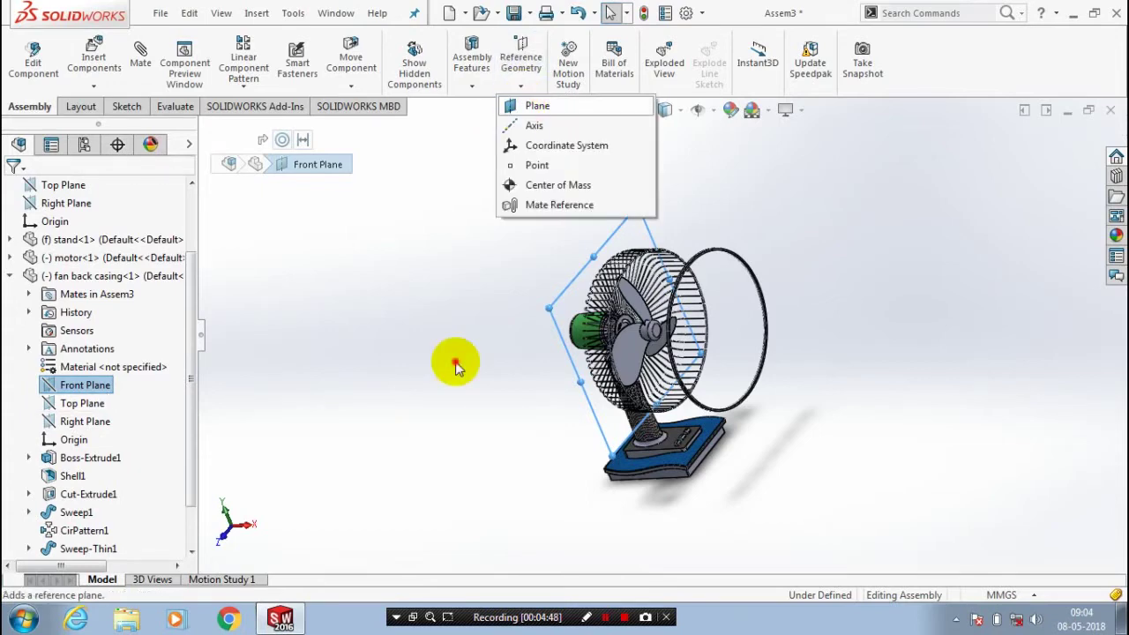
middle_drag(456, 367, 513, 341)
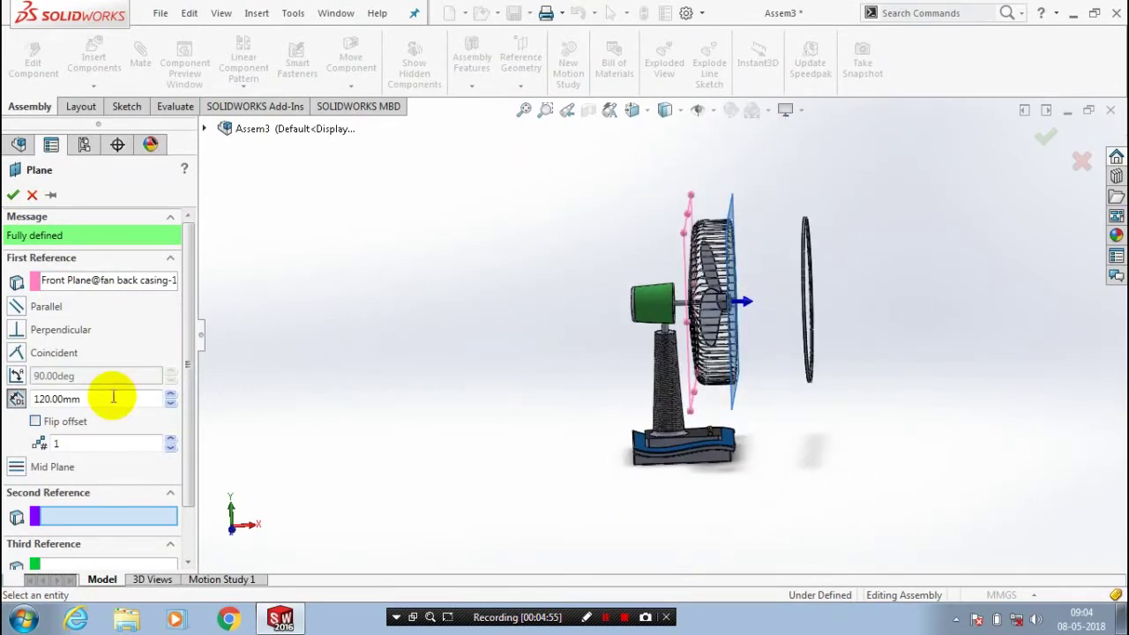
drag(113, 398, 18, 415)
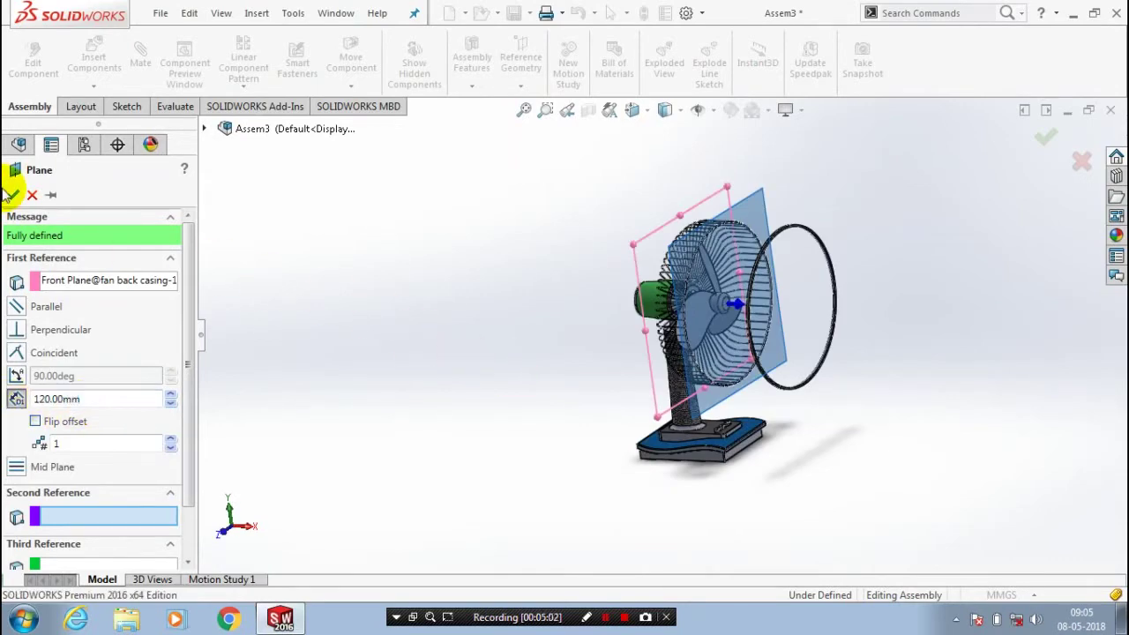
right_click(248, 256)
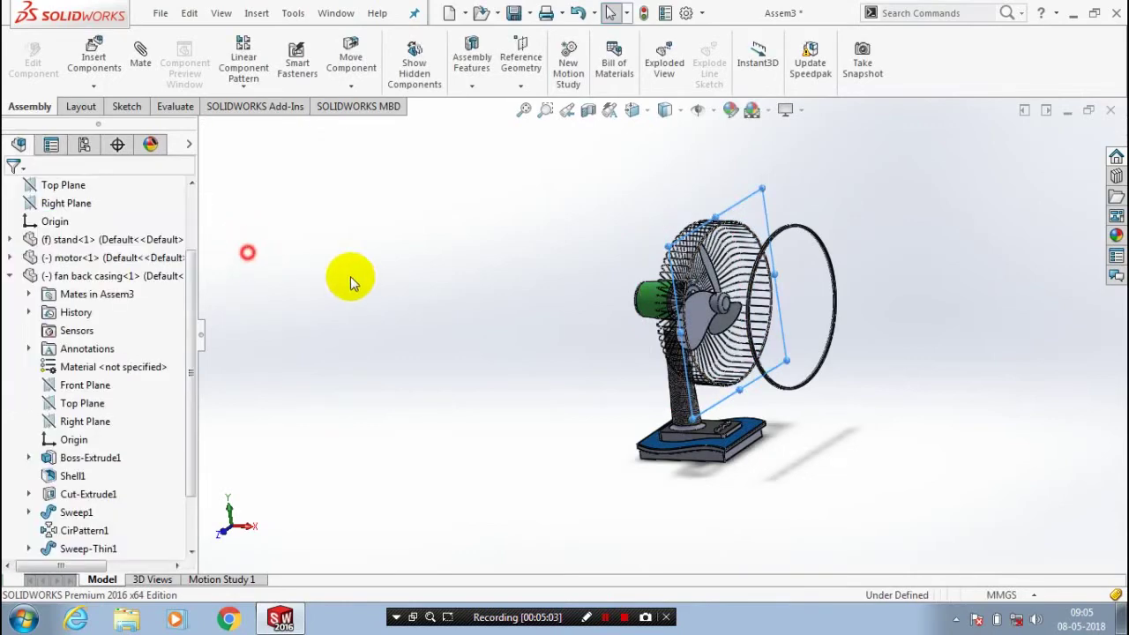
Mate PLANE1 coincident with the casing ring's Right Plane.
click(150, 76)
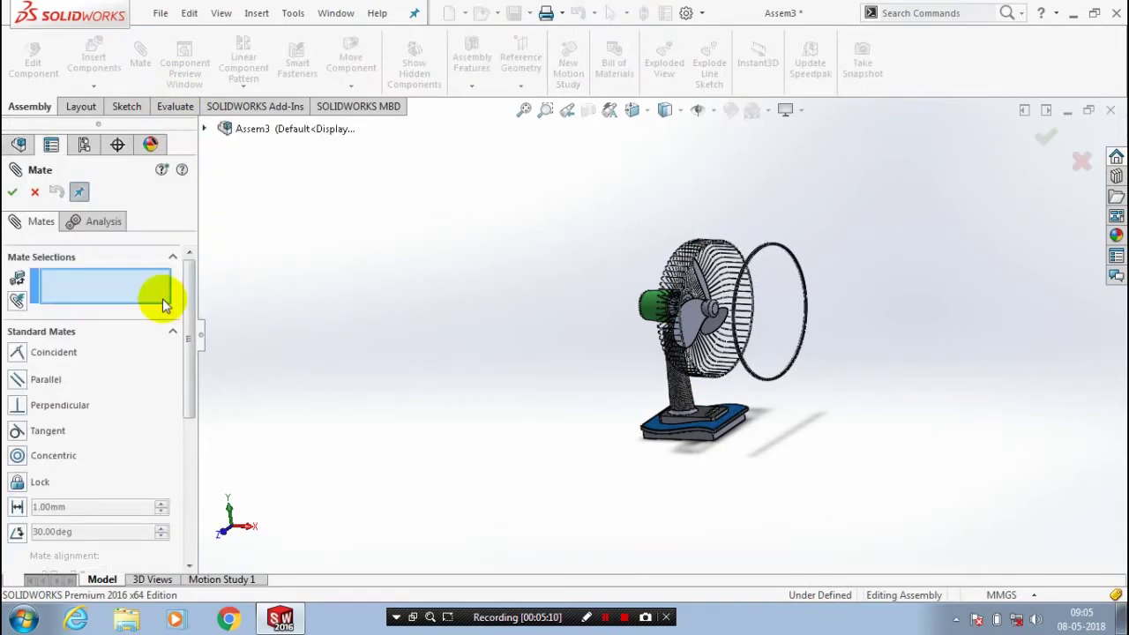
click(203, 129)
scroll(265, 309, down, 2)
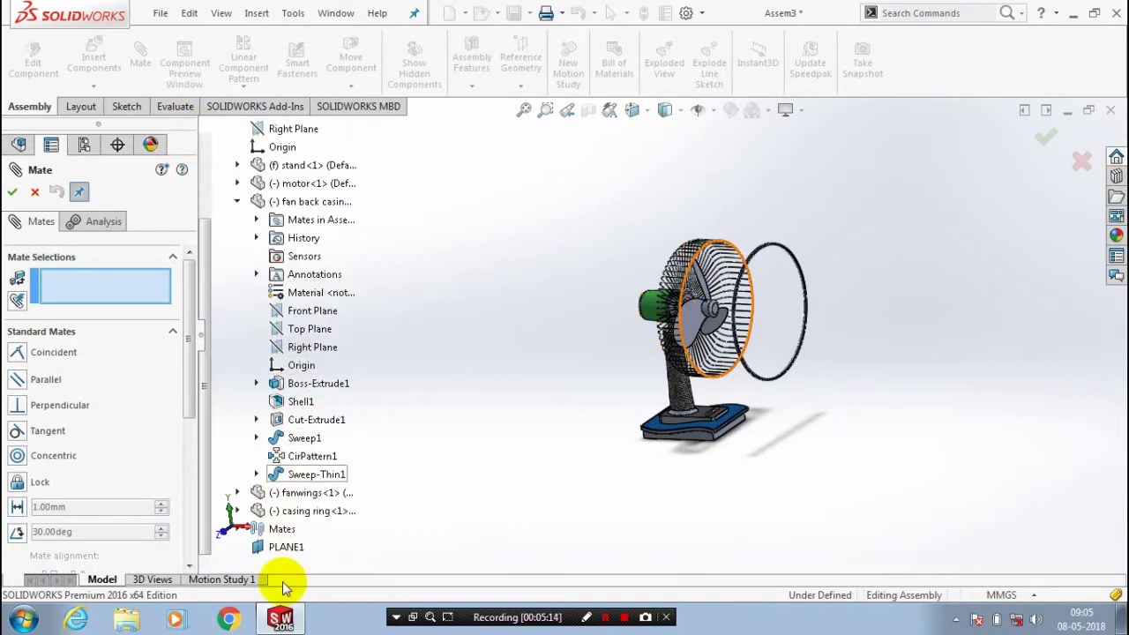
click(286, 547)
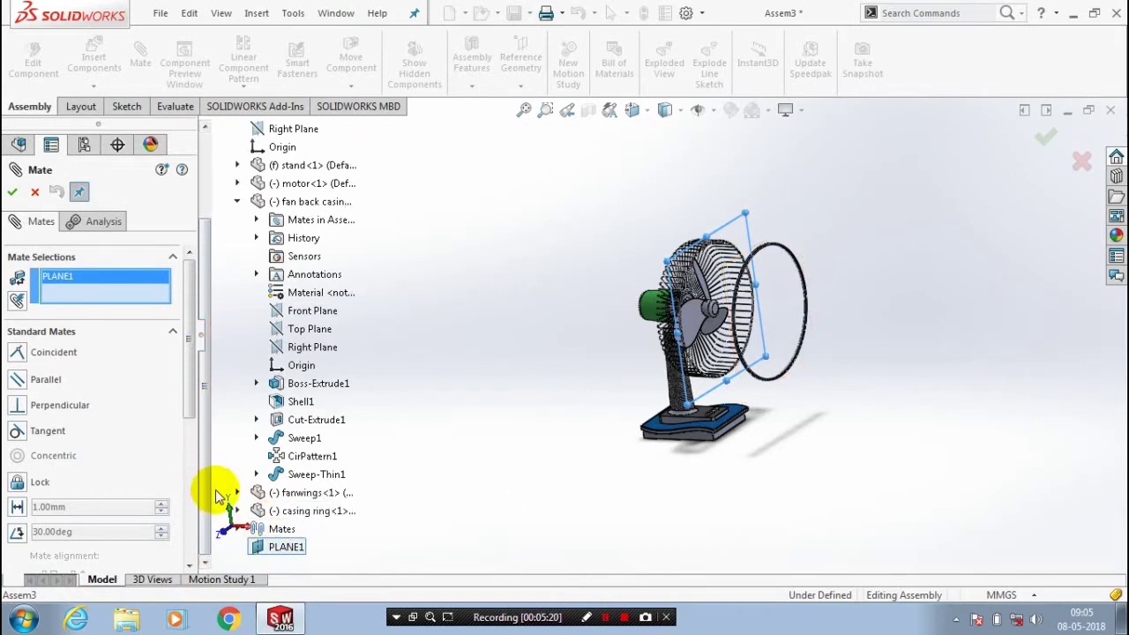
click(235, 512)
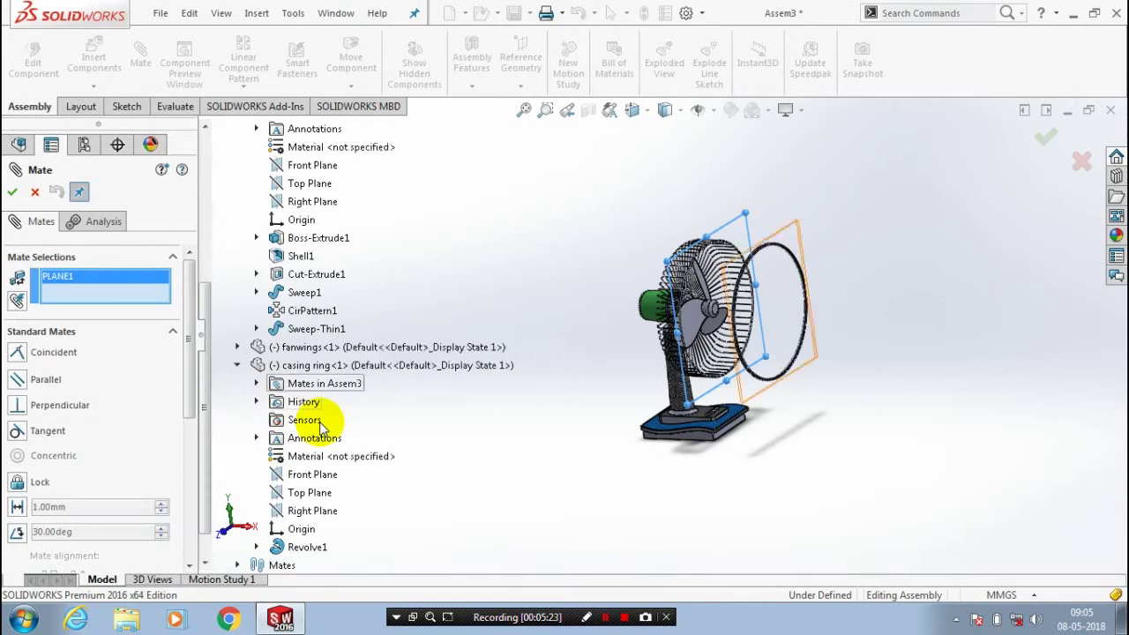
click(318, 519)
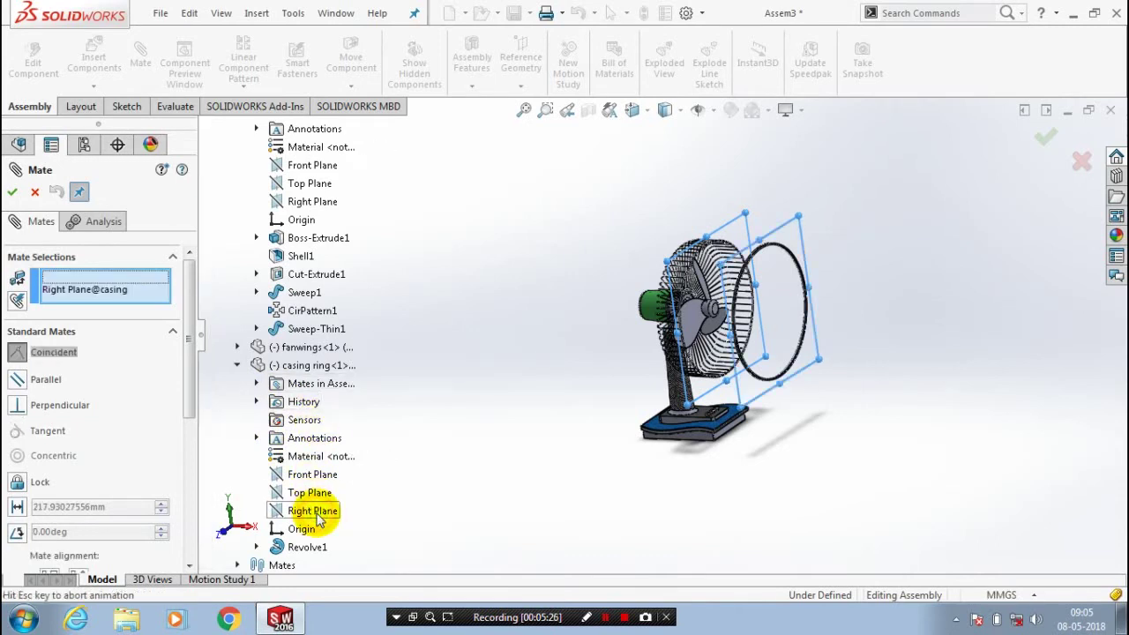
click(12, 191)
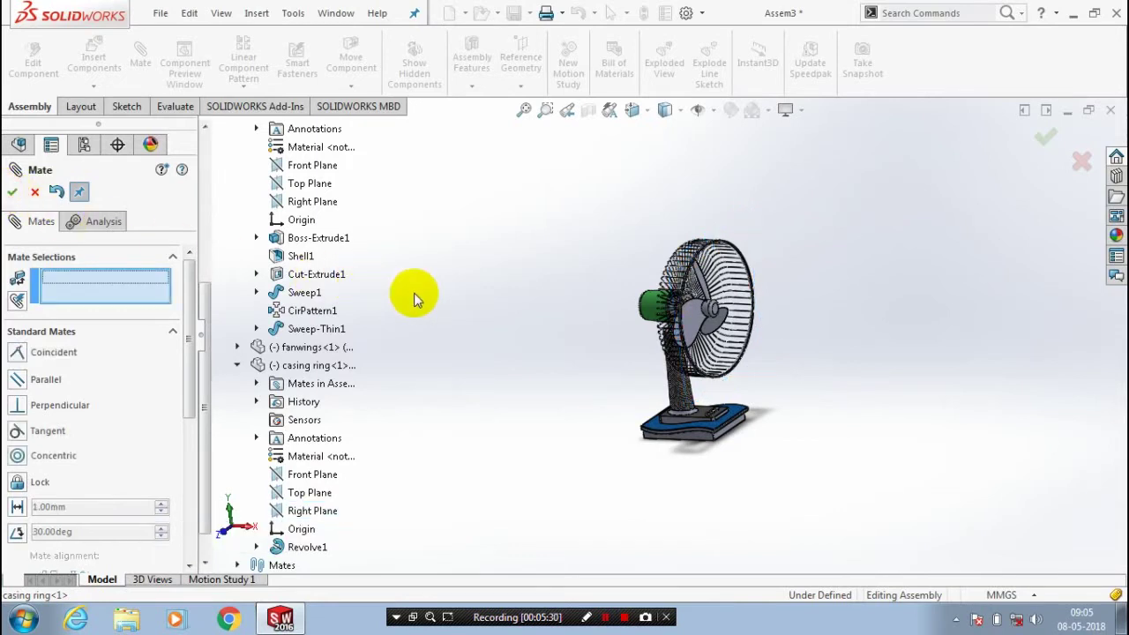
click(57, 192)
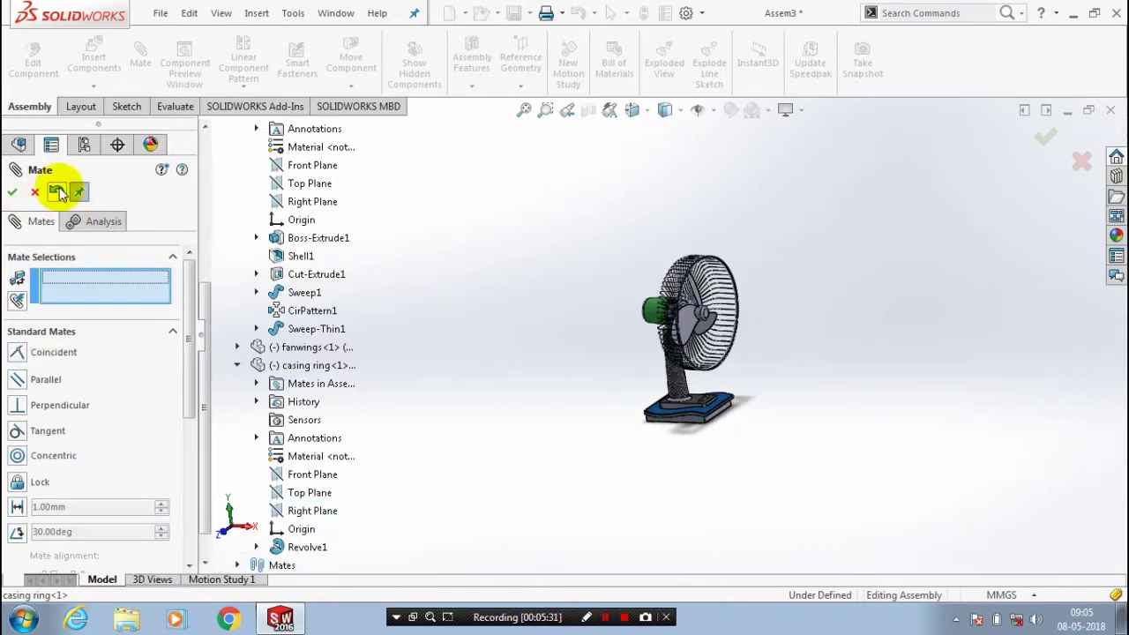
click(36, 195)
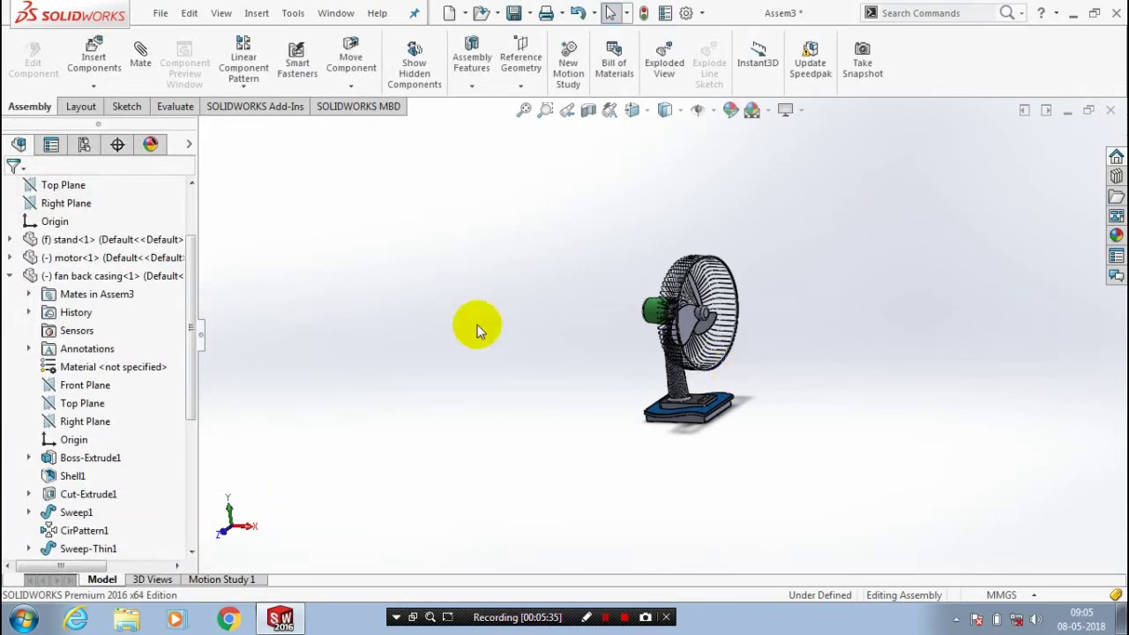
Insert the 'fan front casing' part beside the fan and drag it to face the fan.
click(94, 86)
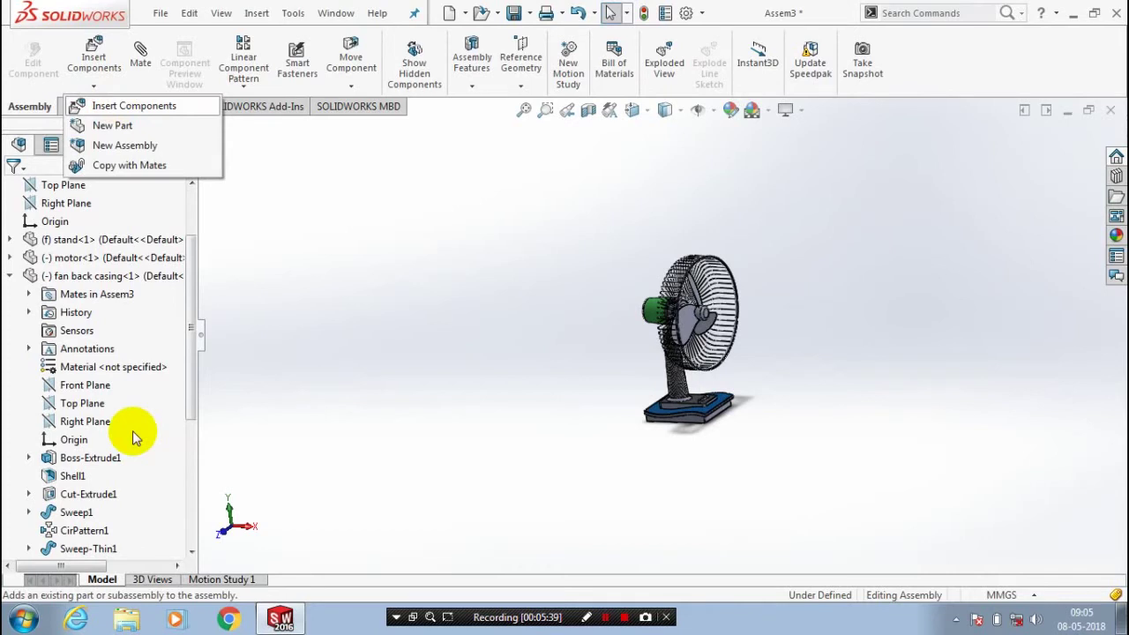
click(88, 476)
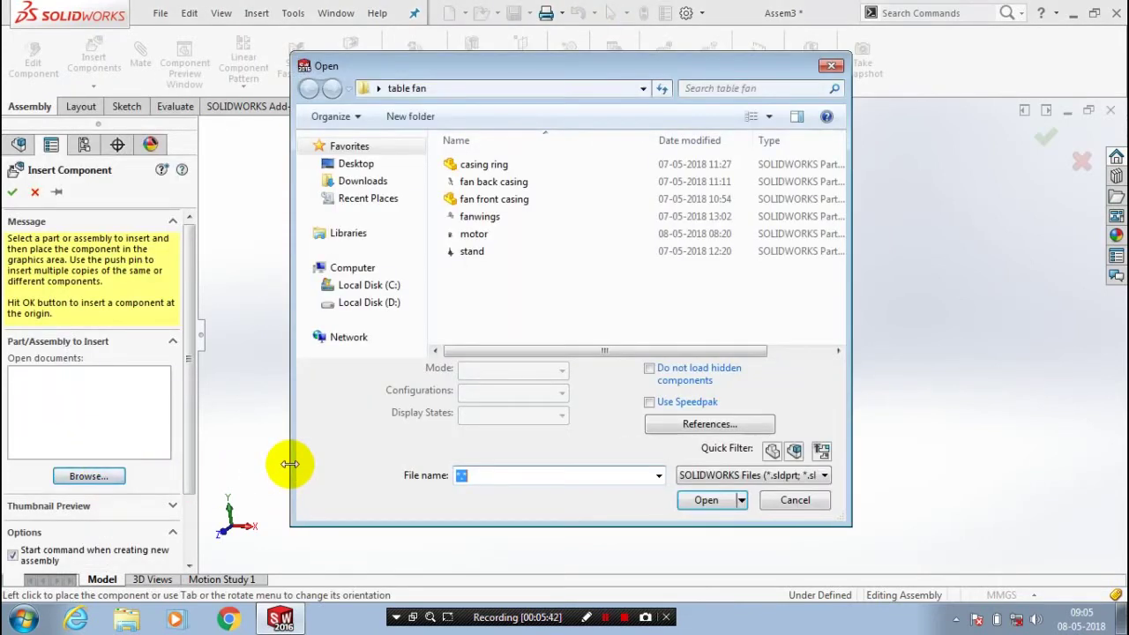
click(537, 199)
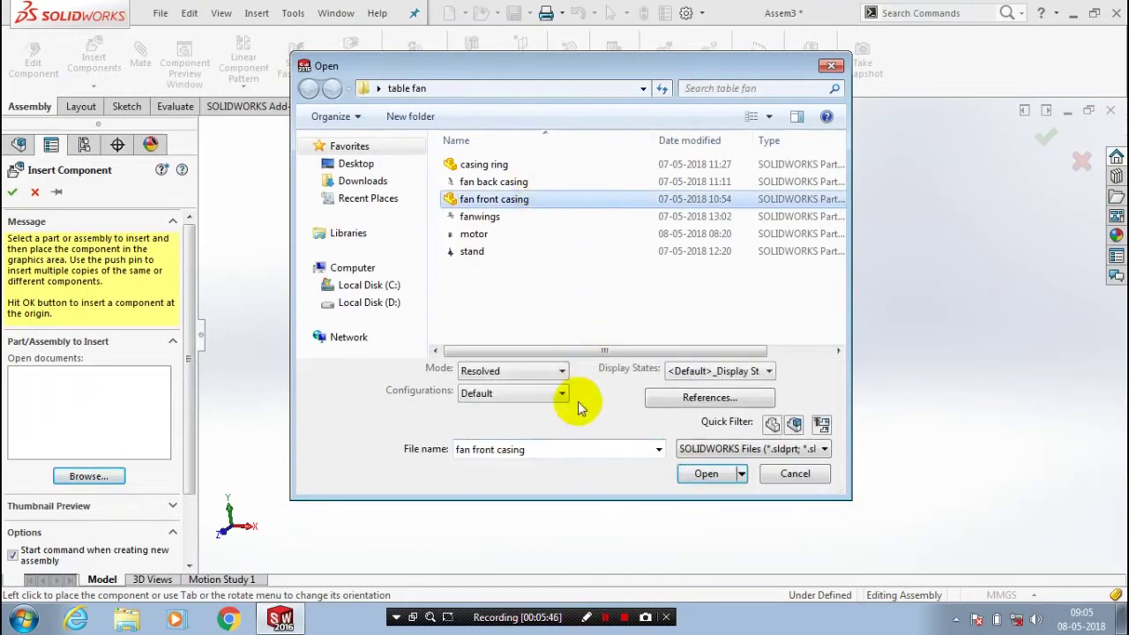
click(717, 477)
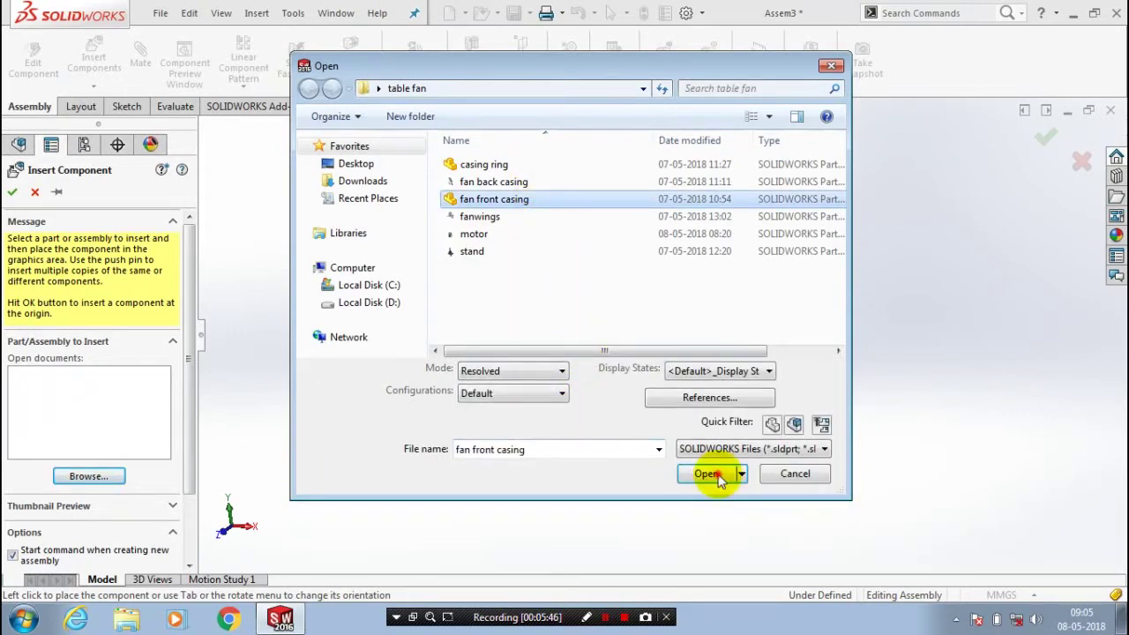
click(710, 474)
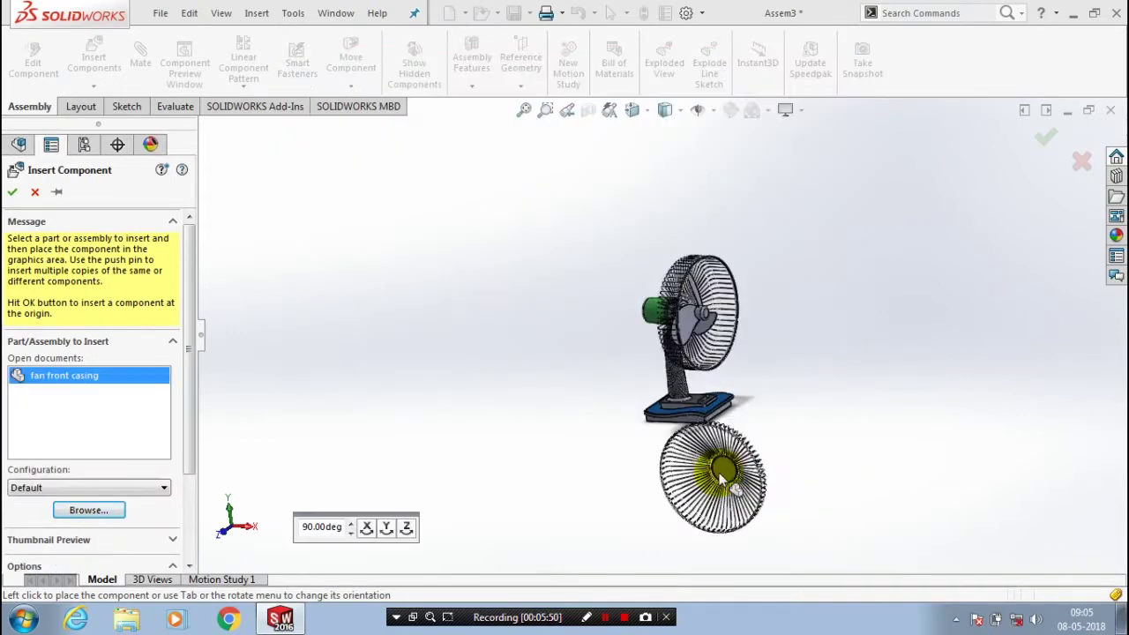
click(722, 479)
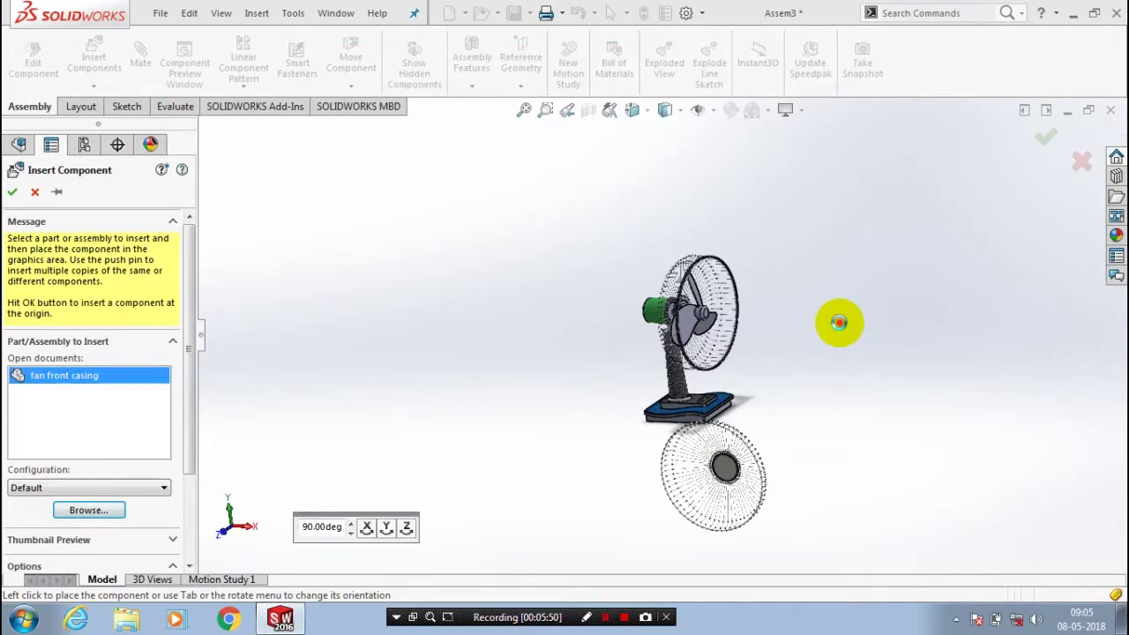
click(839, 323)
scroll(882, 318, down, 5)
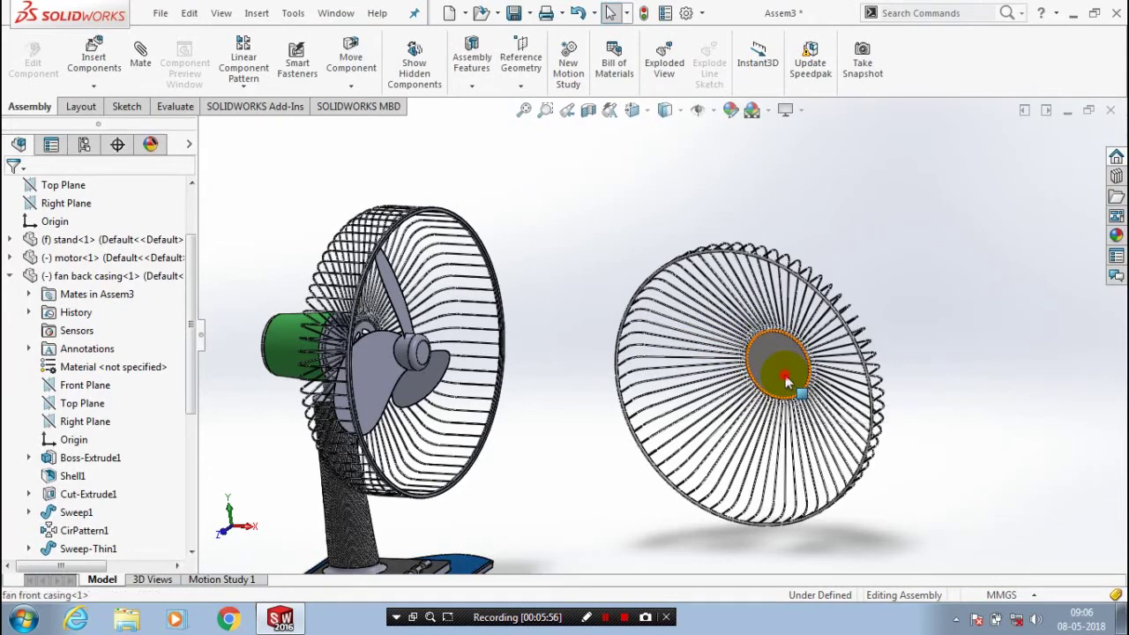
right_drag(788, 381, 741, 328)
Rotate the fan front casing side-on, parallel with the fan's front grille.
click(346, 90)
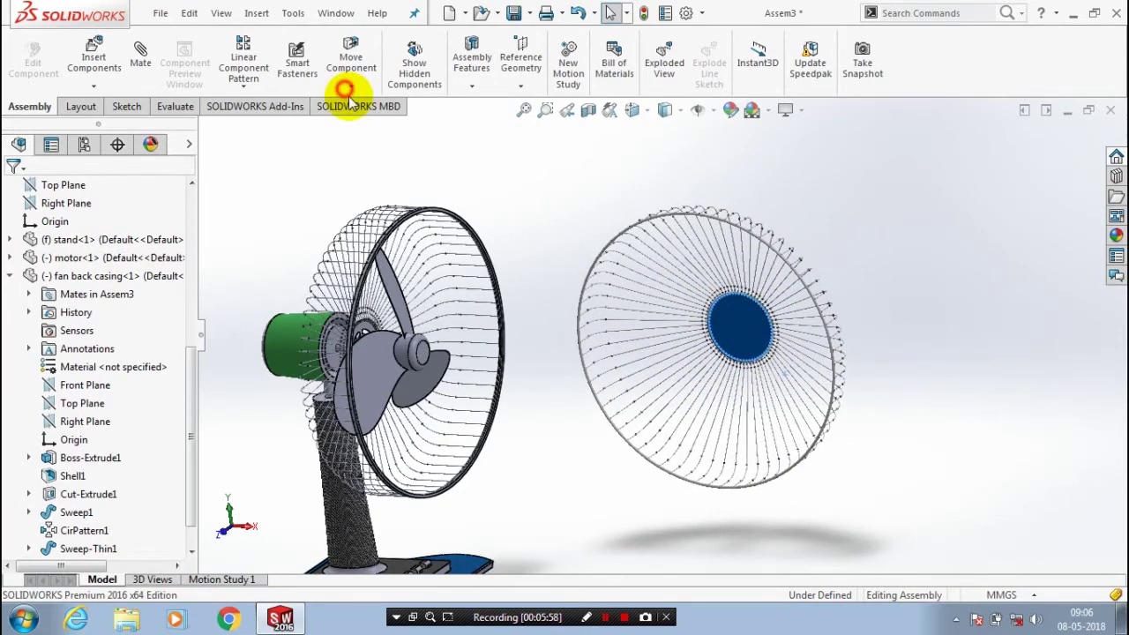
click(371, 127)
click(634, 308)
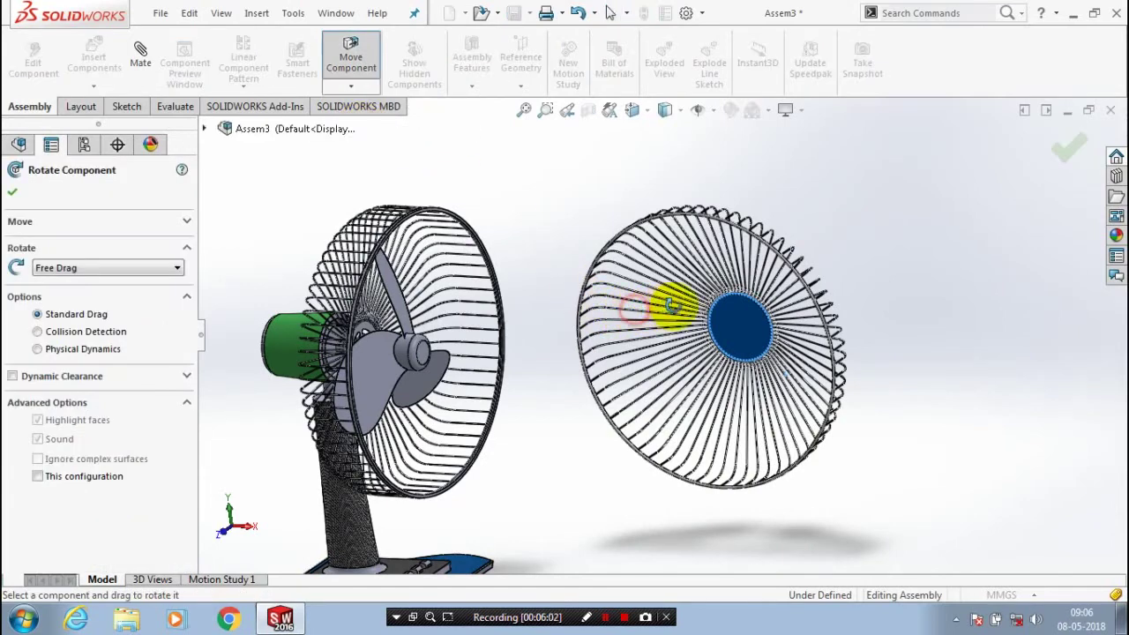
drag(671, 305, 549, 232)
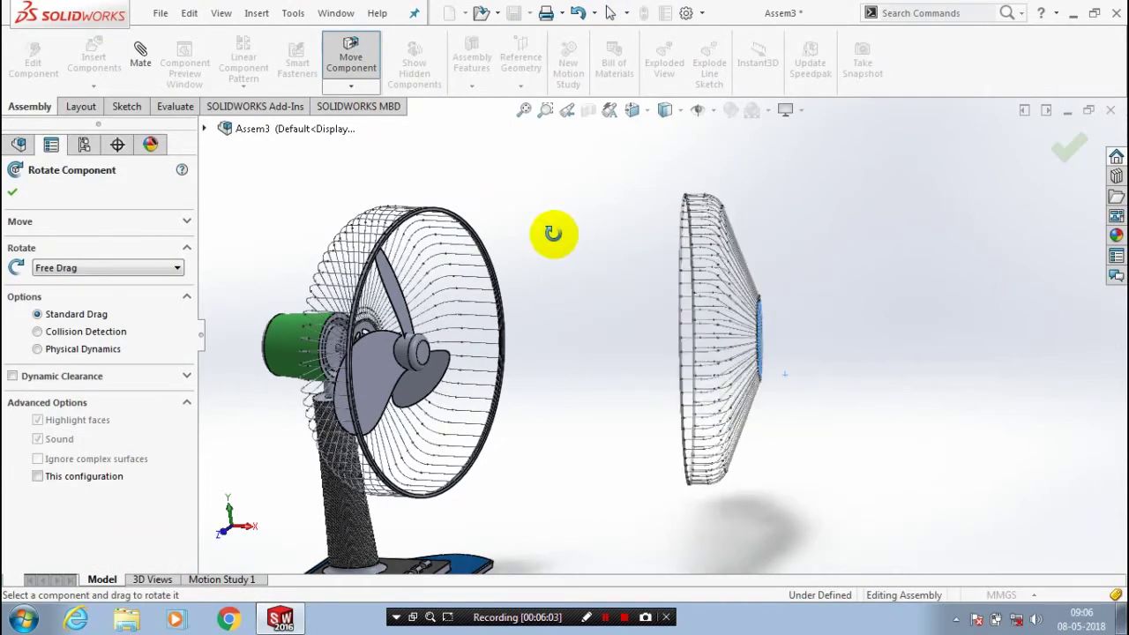
click(14, 193)
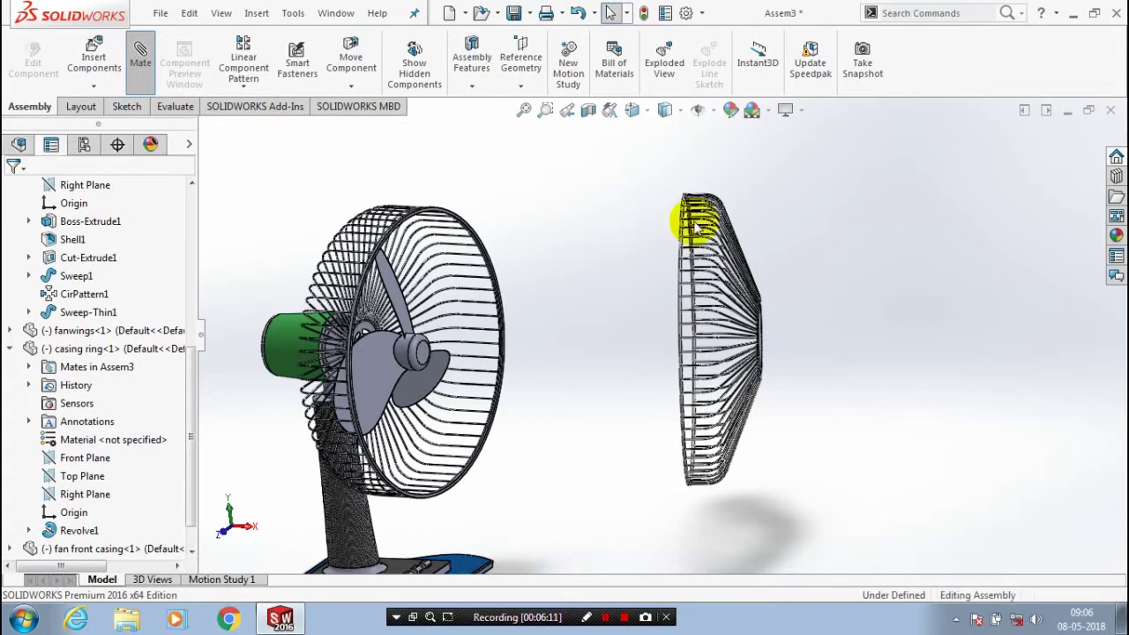
Mate the front casing's inner rim face concentric with the fan wings hub face.
scroll(759, 335, down, 5)
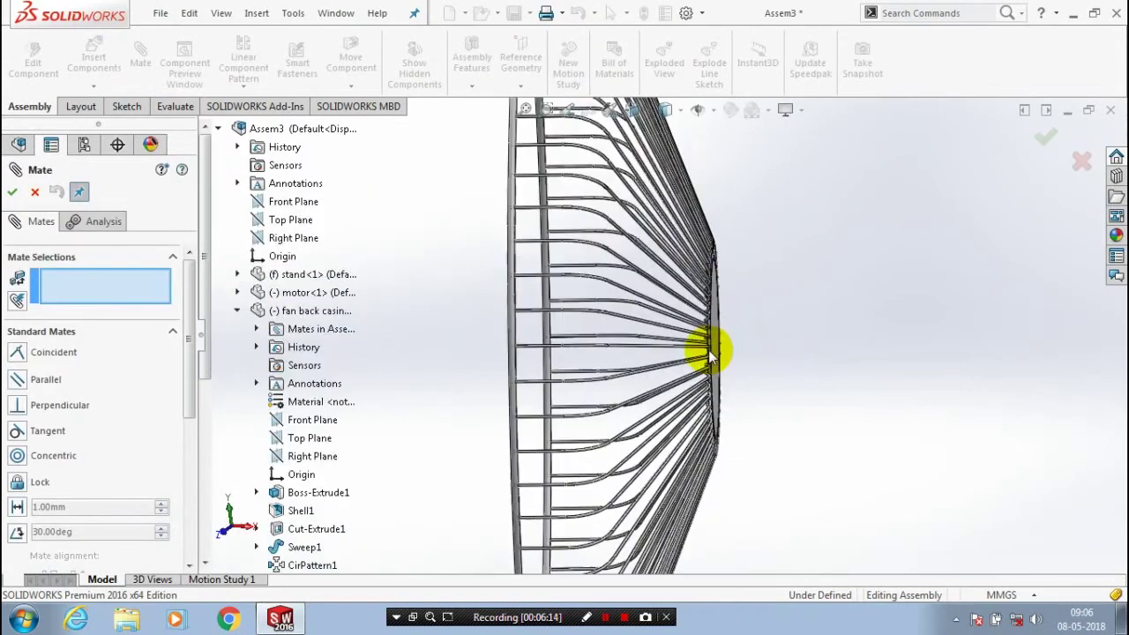
scroll(697, 351, down, 5)
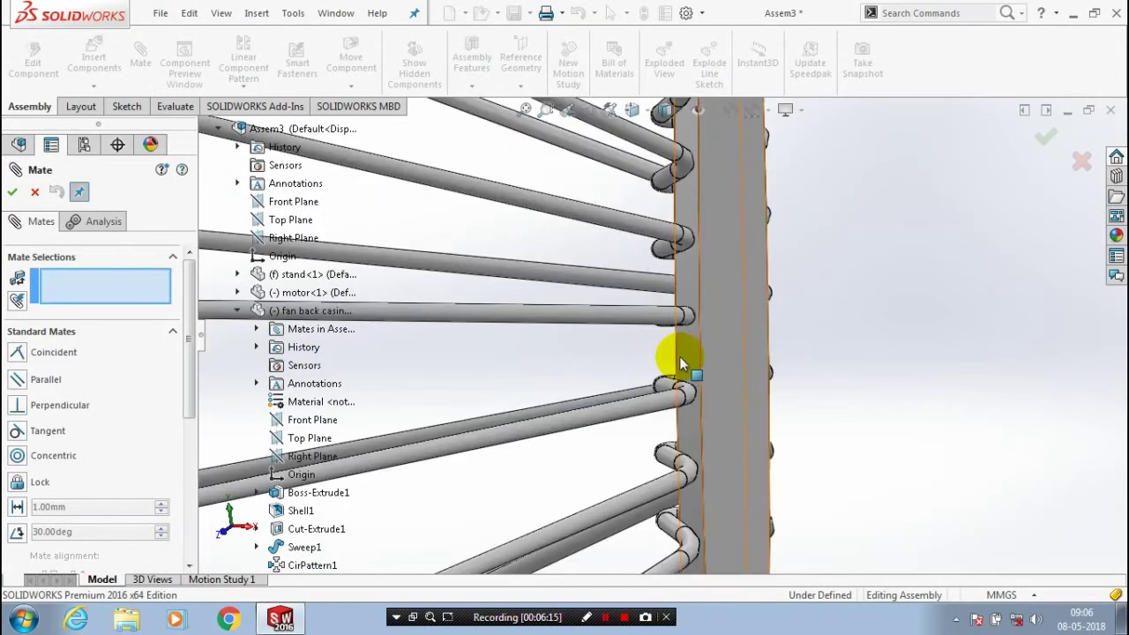
click(688, 360)
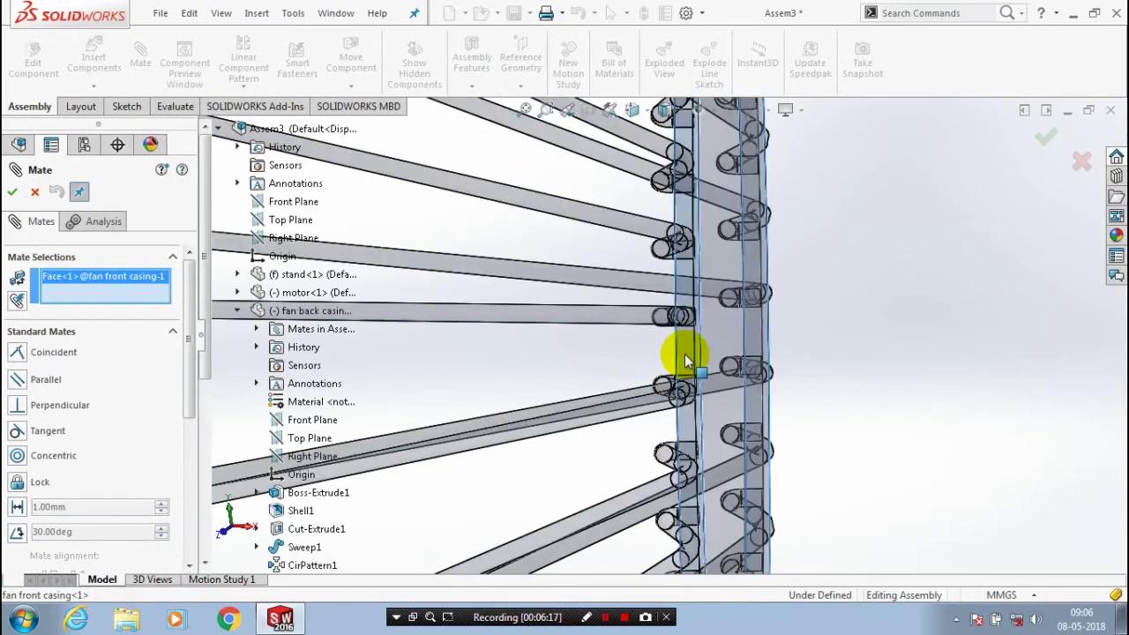
scroll(687, 359, up, 6)
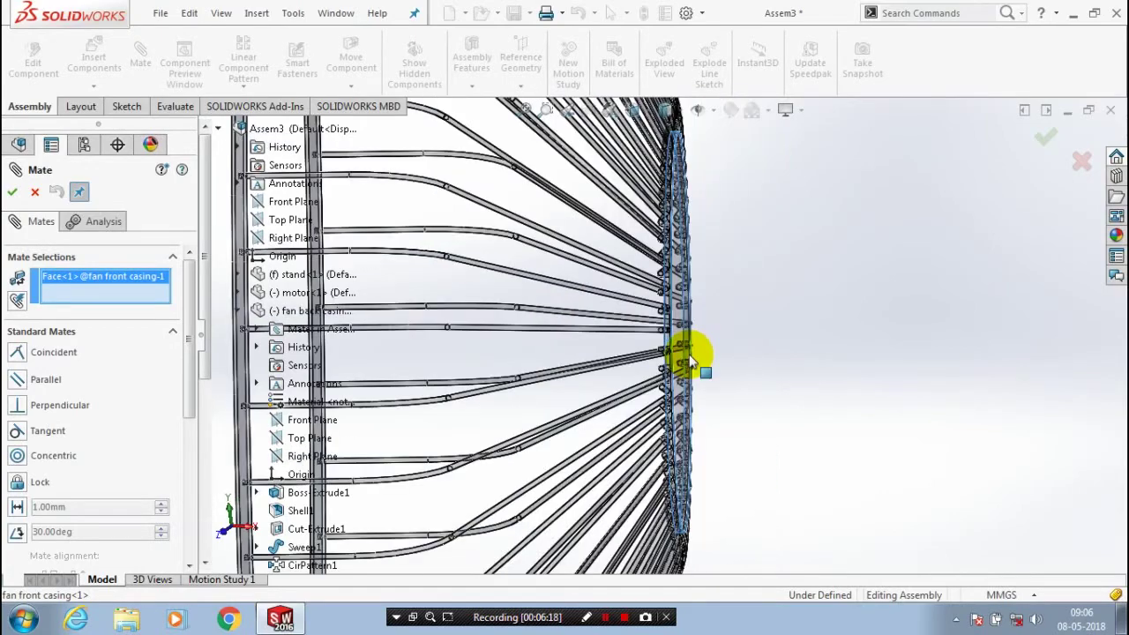
scroll(689, 354, up, 6)
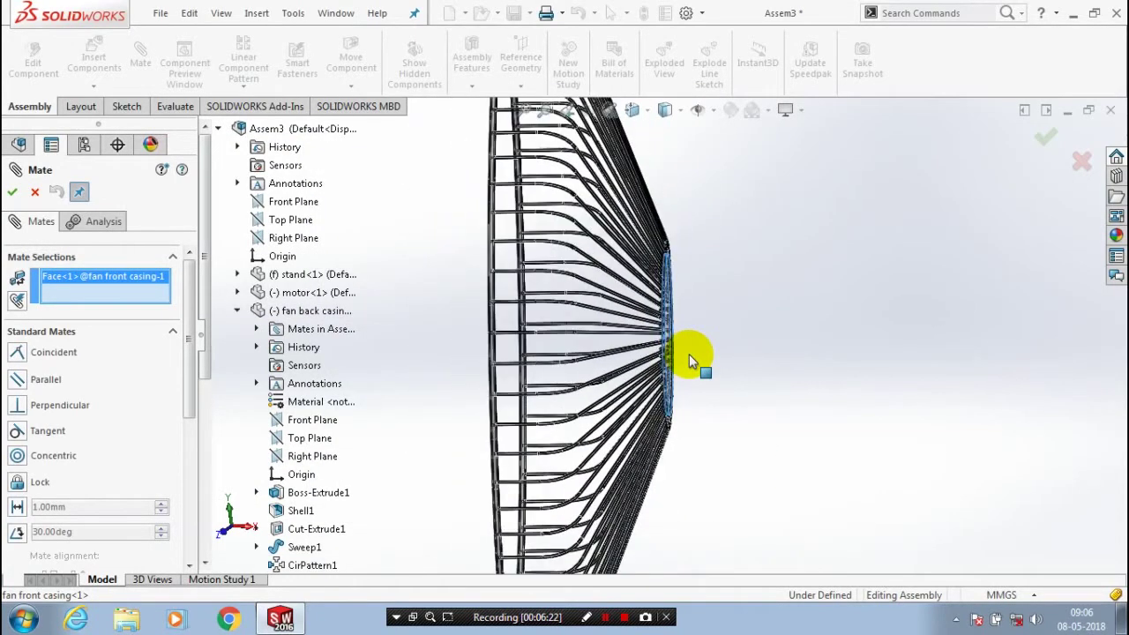
scroll(518, 353, down, 6)
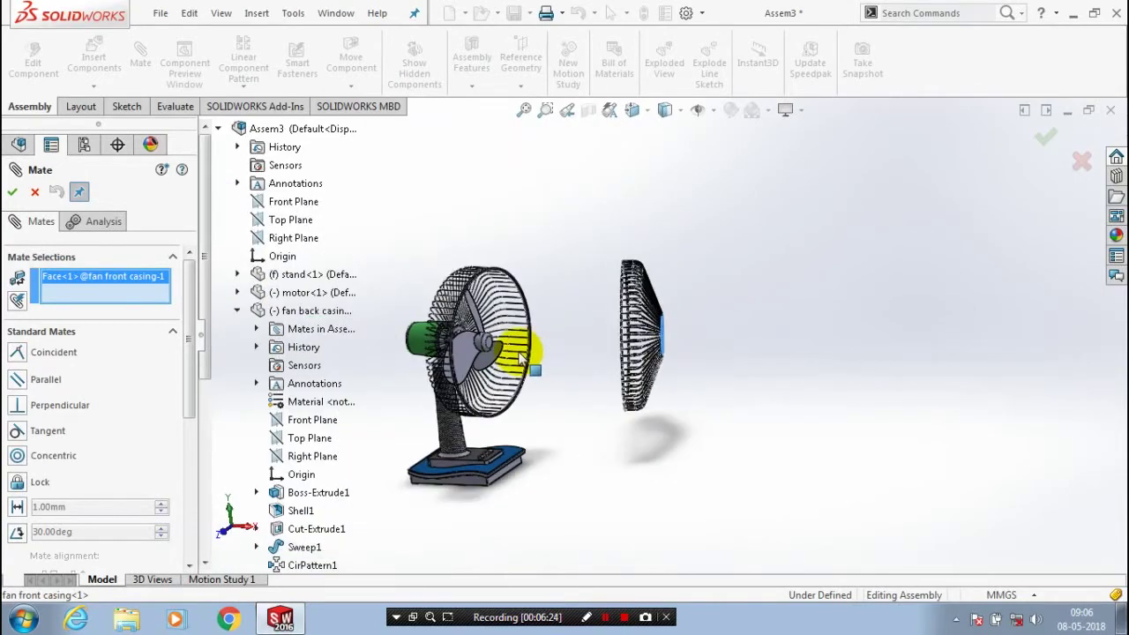
scroll(520, 350, down, 2)
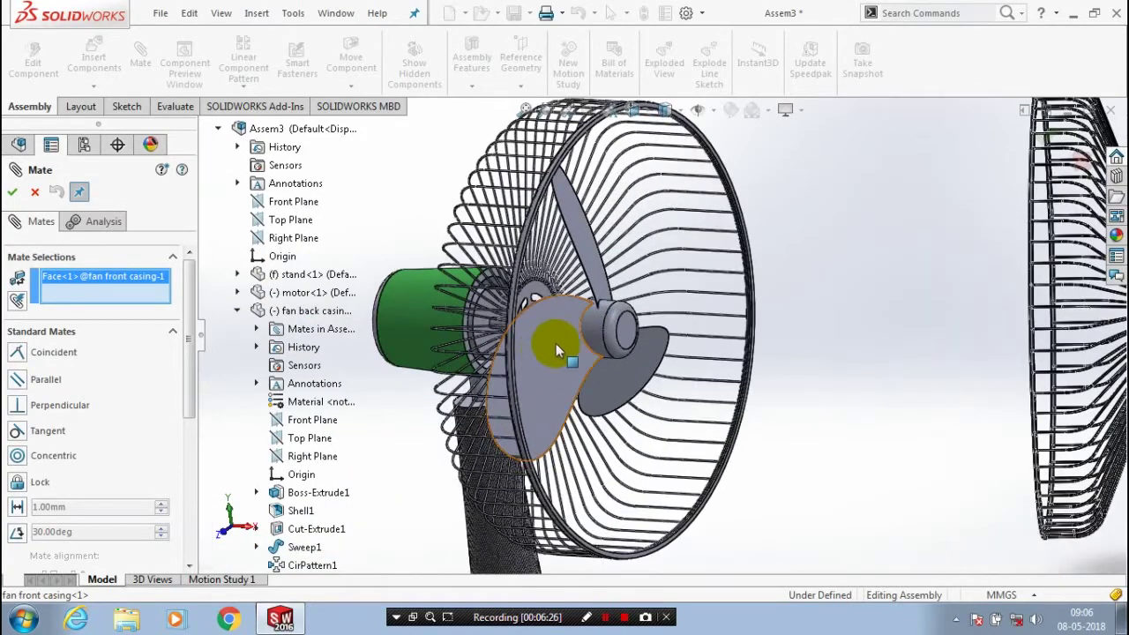
click(598, 325)
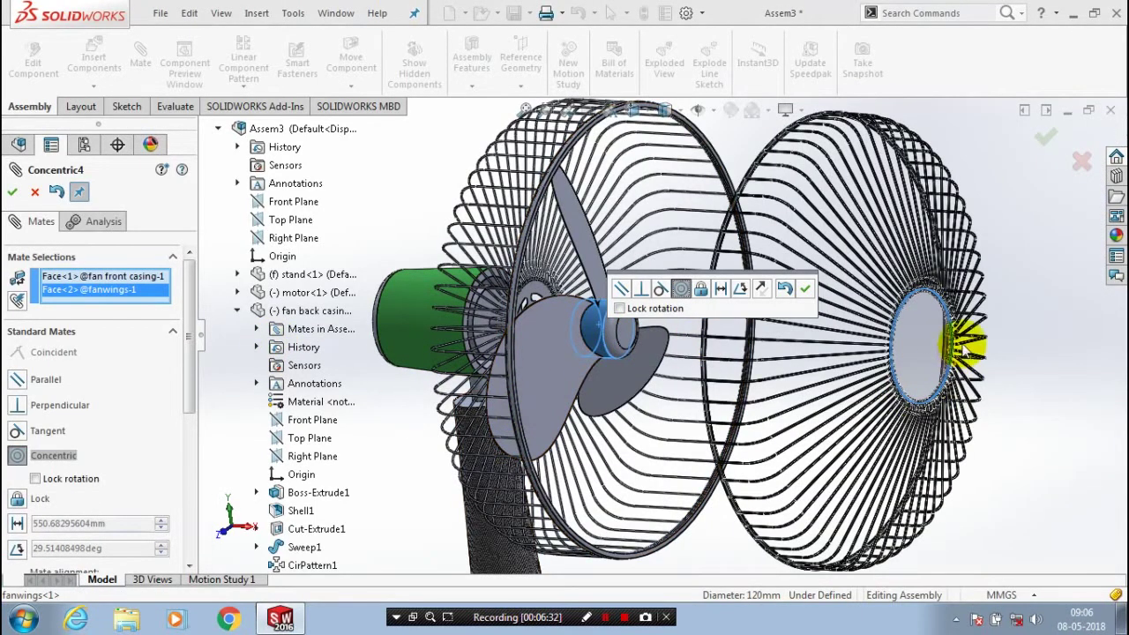
click(806, 291)
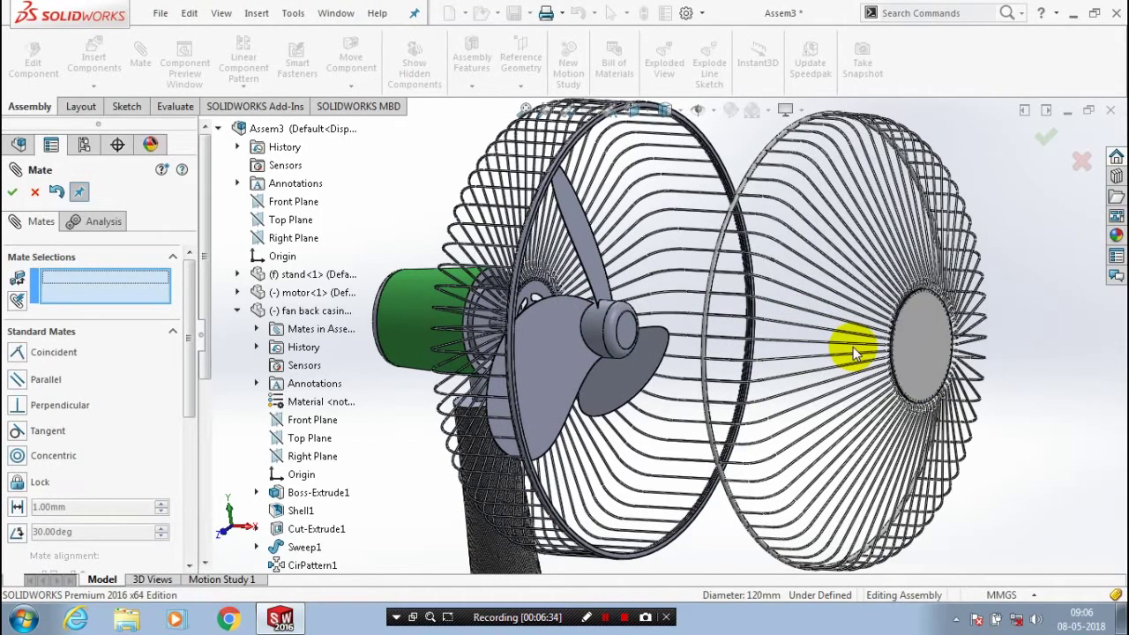
Orbit around the assembly to check the front casing's alignment, then close Mate.
scroll(853, 346, up, 5)
middle_drag(858, 360, 764, 360)
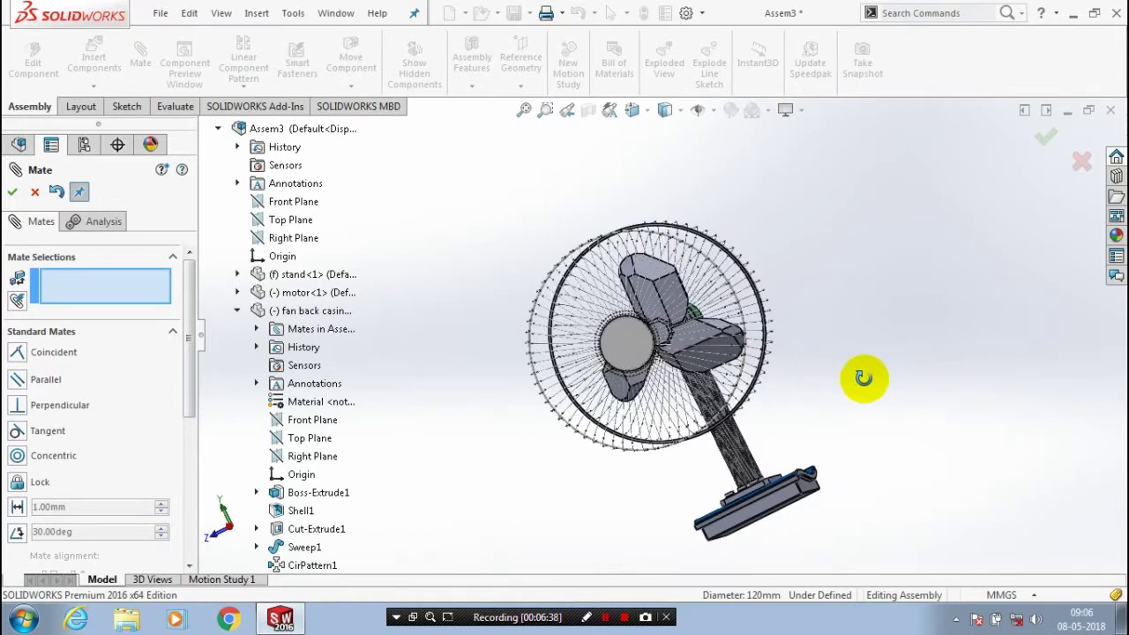
middle_drag(862, 378, 724, 340)
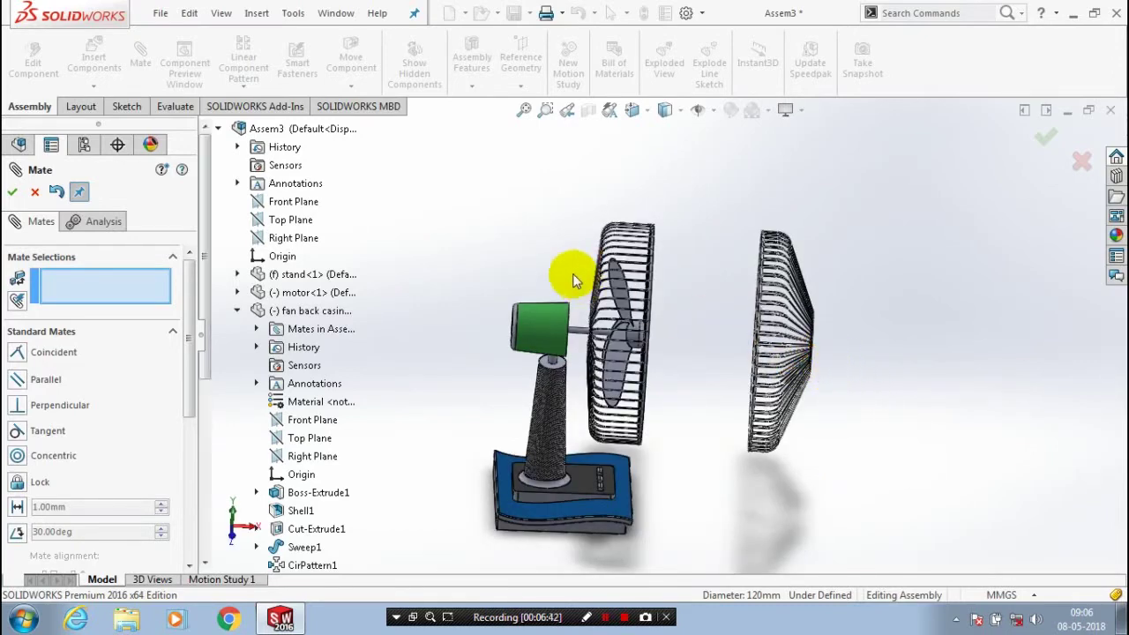
middle_drag(802, 431, 867, 375)
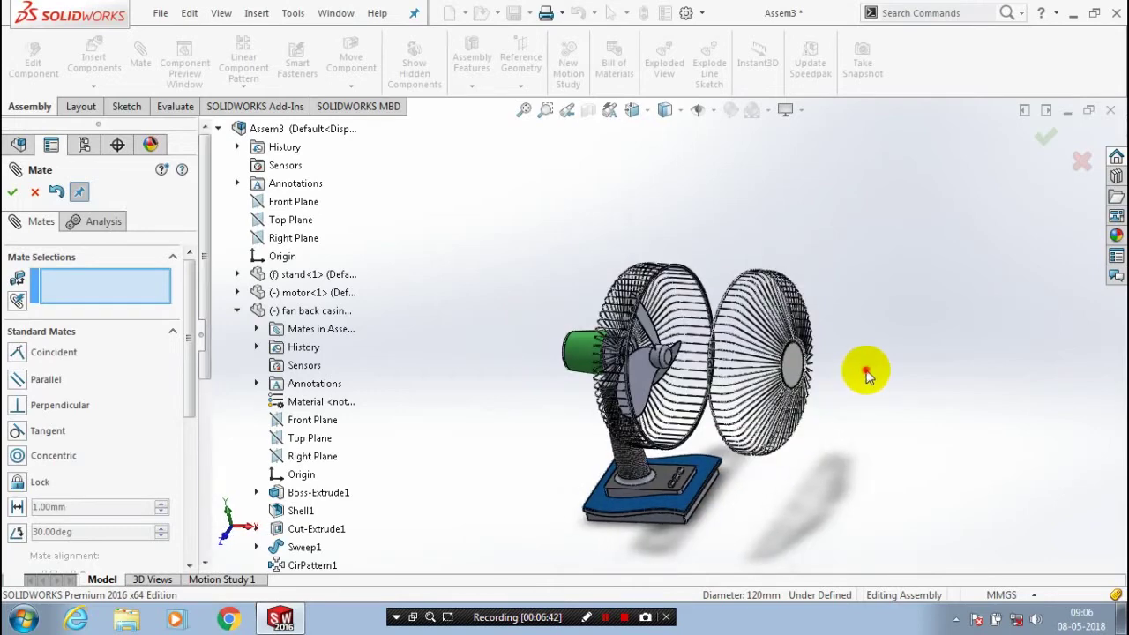
click(30, 193)
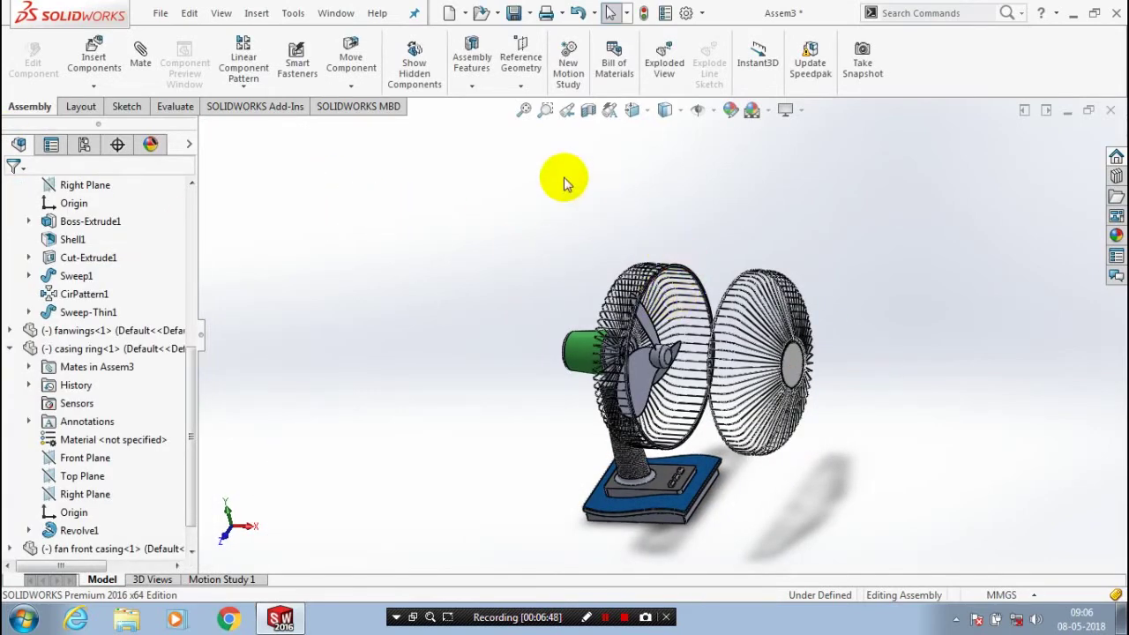
Create PLANE2 offset 120 mm from the front casing face, flipped toward the fan.
click(801, 375)
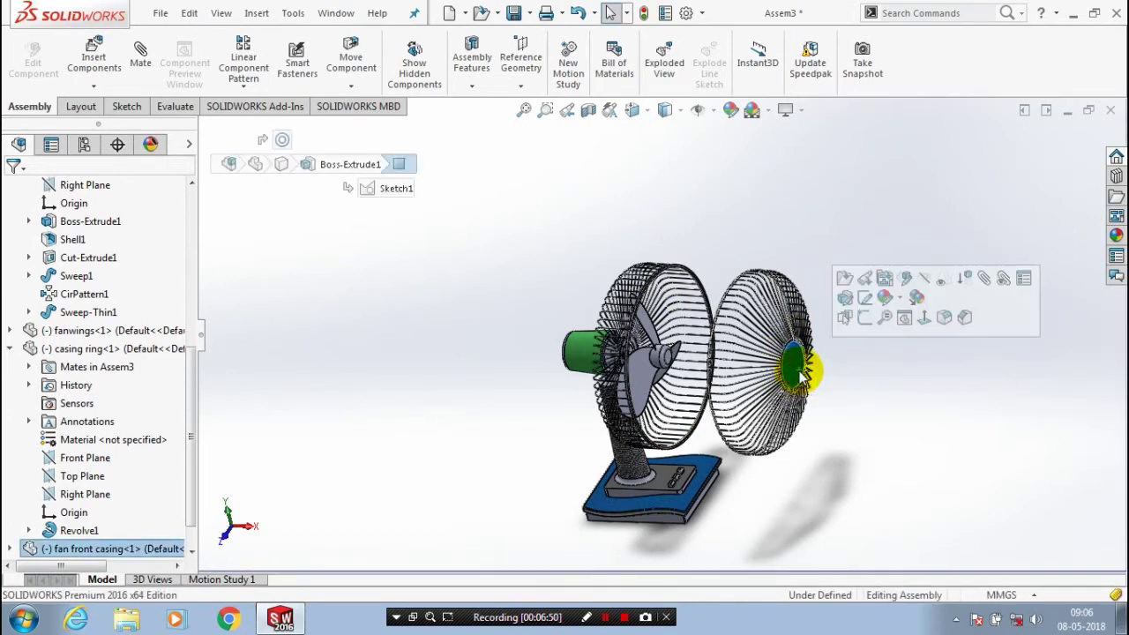
click(520, 86)
click(521, 106)
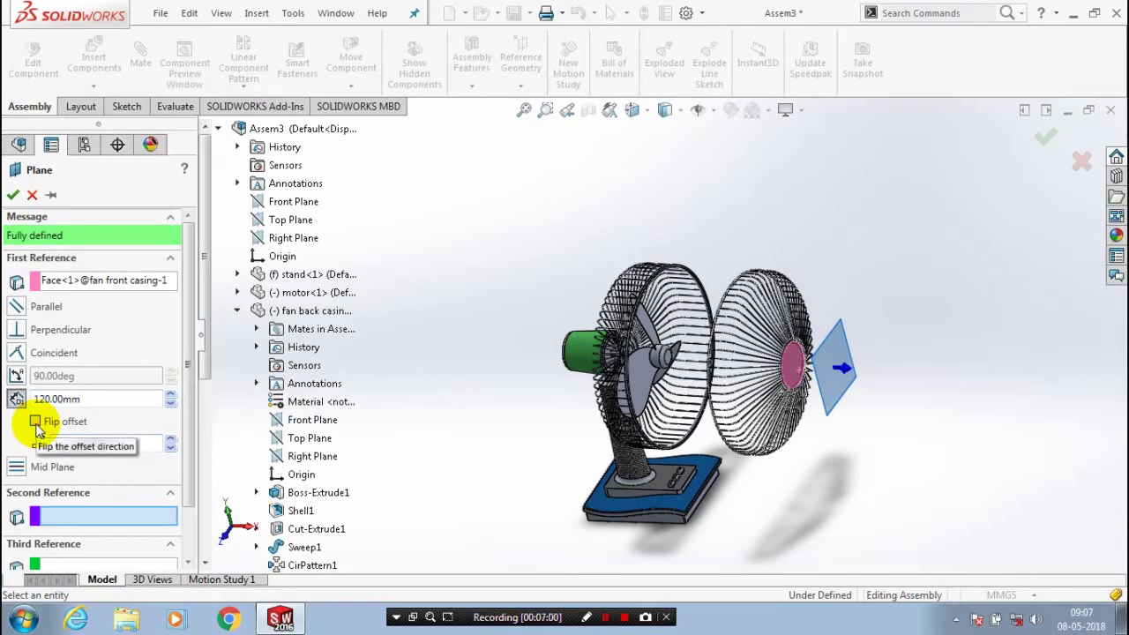
click(36, 422)
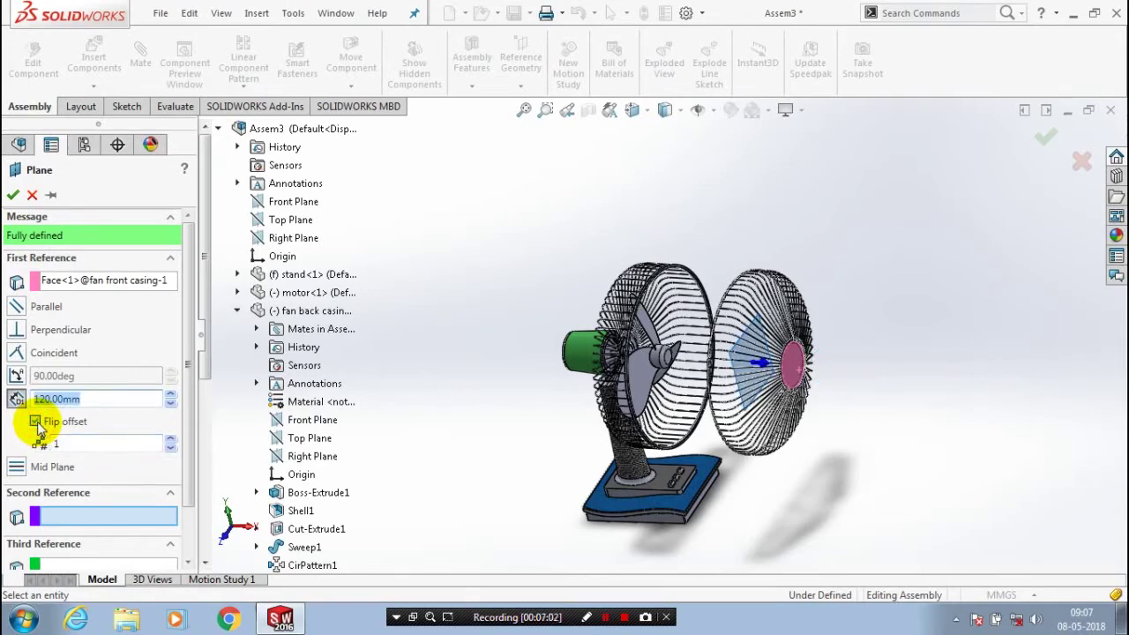
click(12, 196)
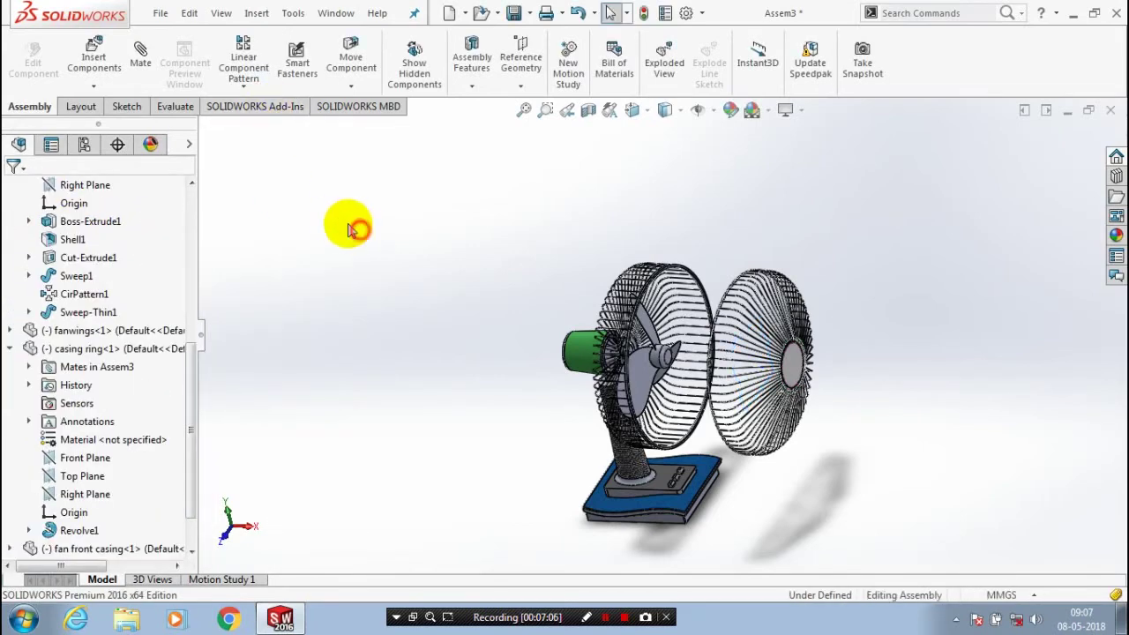
Mate PLANE2 coincident with the casing ring's Right Plane to close the front guard.
click(143, 64)
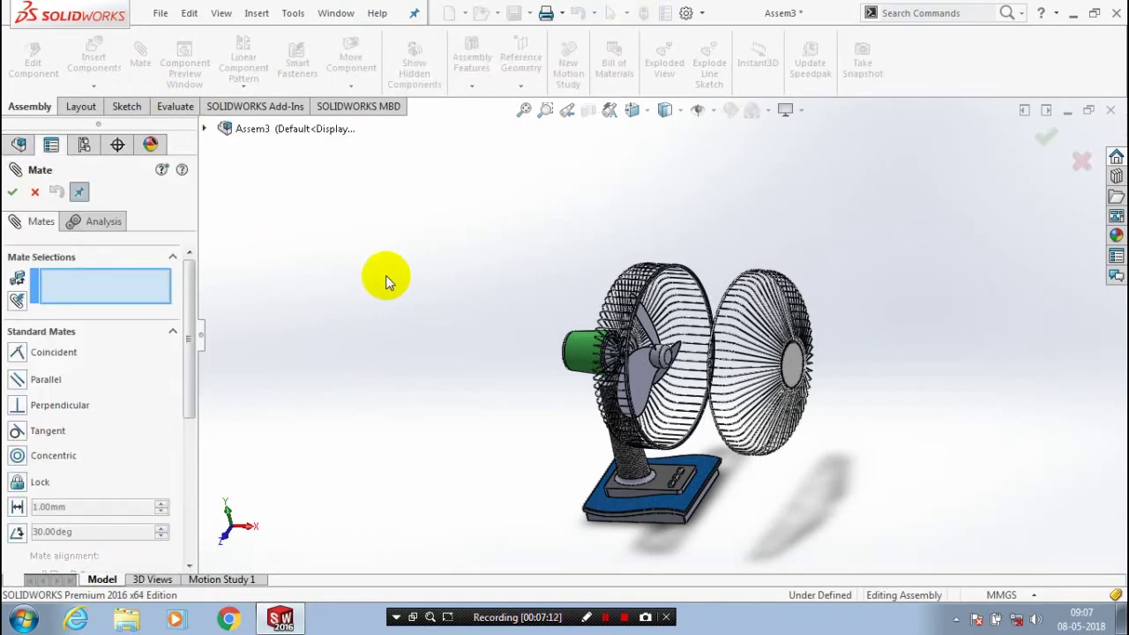
click(204, 129)
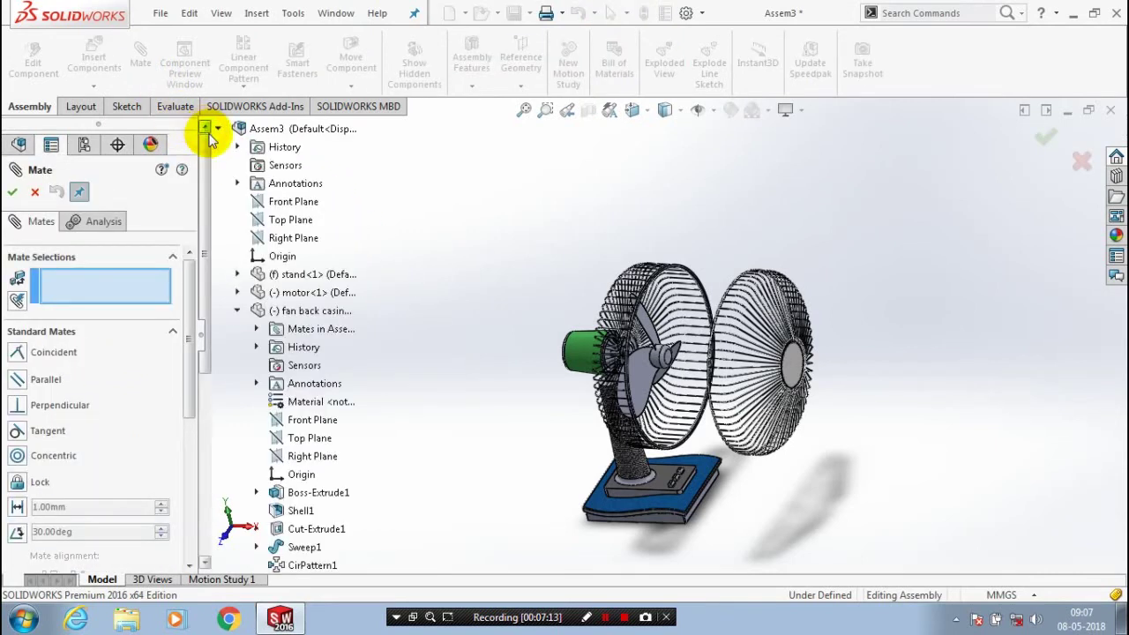
scroll(283, 530, down, 6)
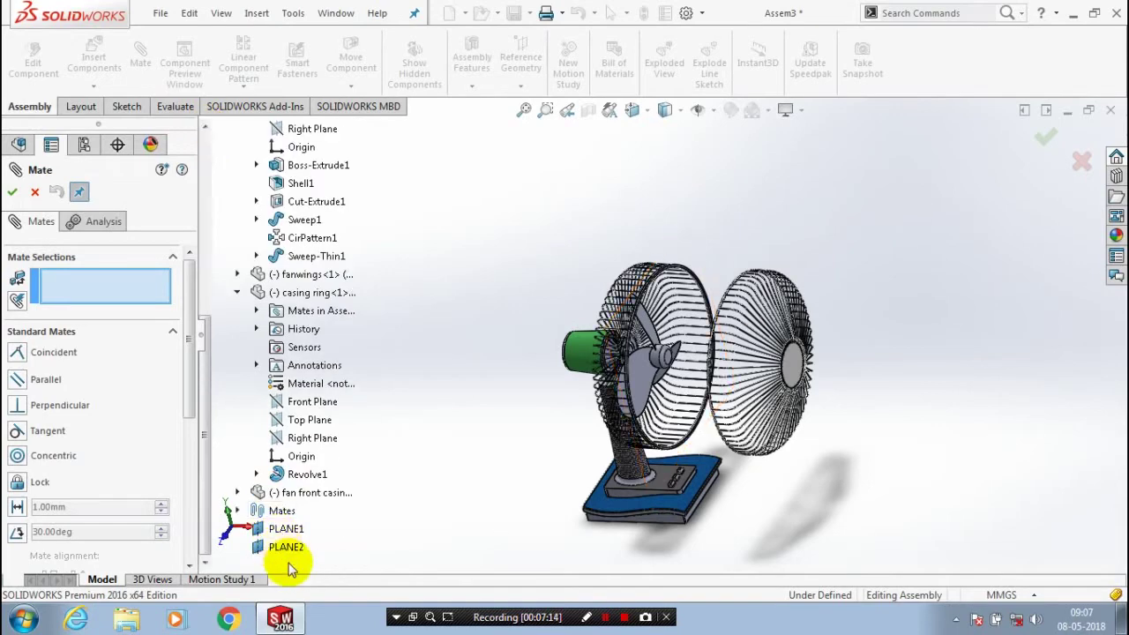
click(286, 548)
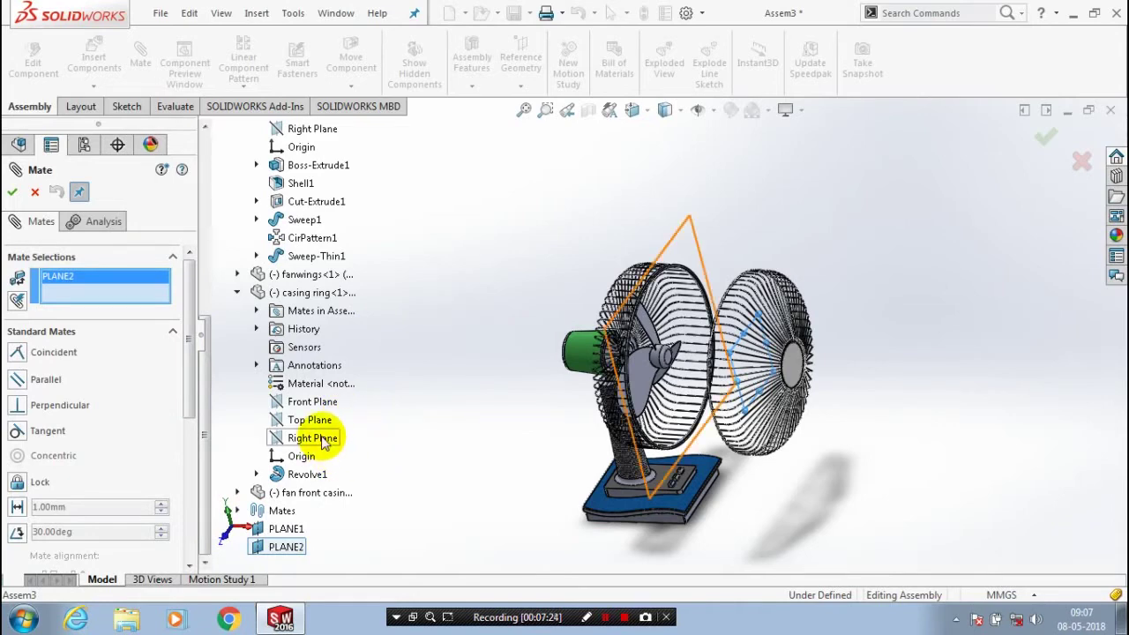
click(322, 438)
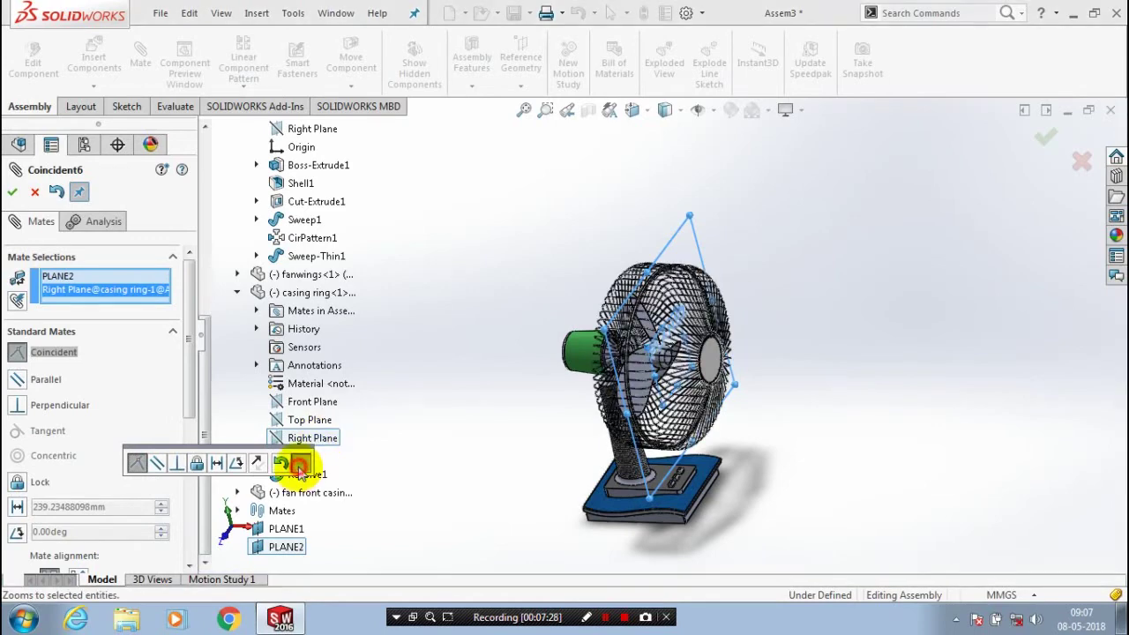
click(301, 463)
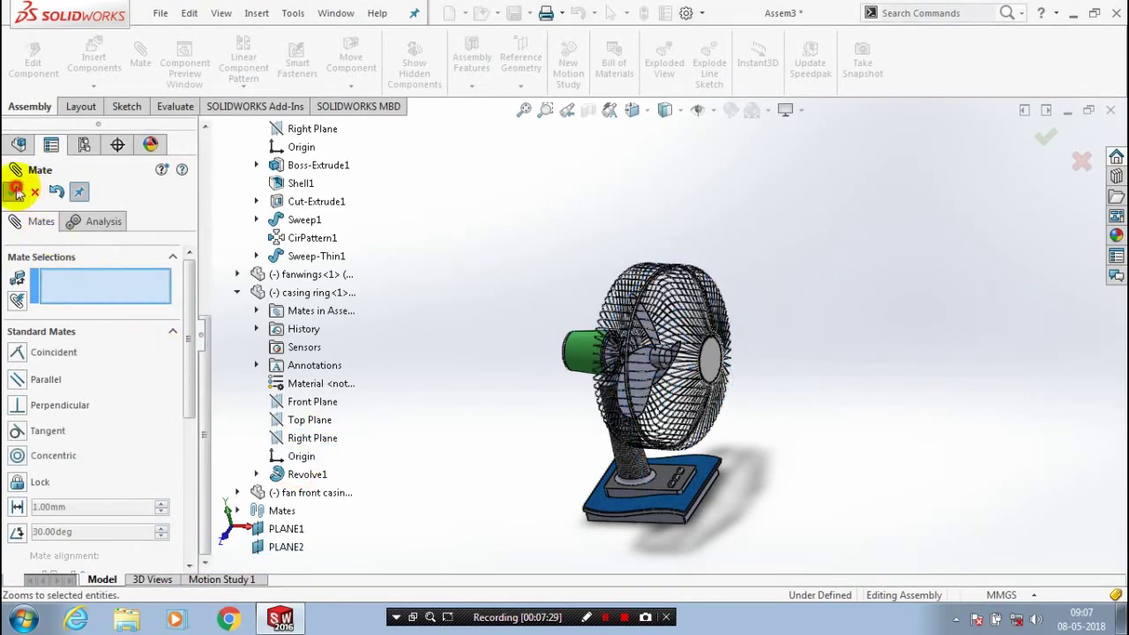
click(17, 193)
middle_drag(750, 446, 722, 481)
scroll(764, 476, down, 3)
key(ctrl+4)
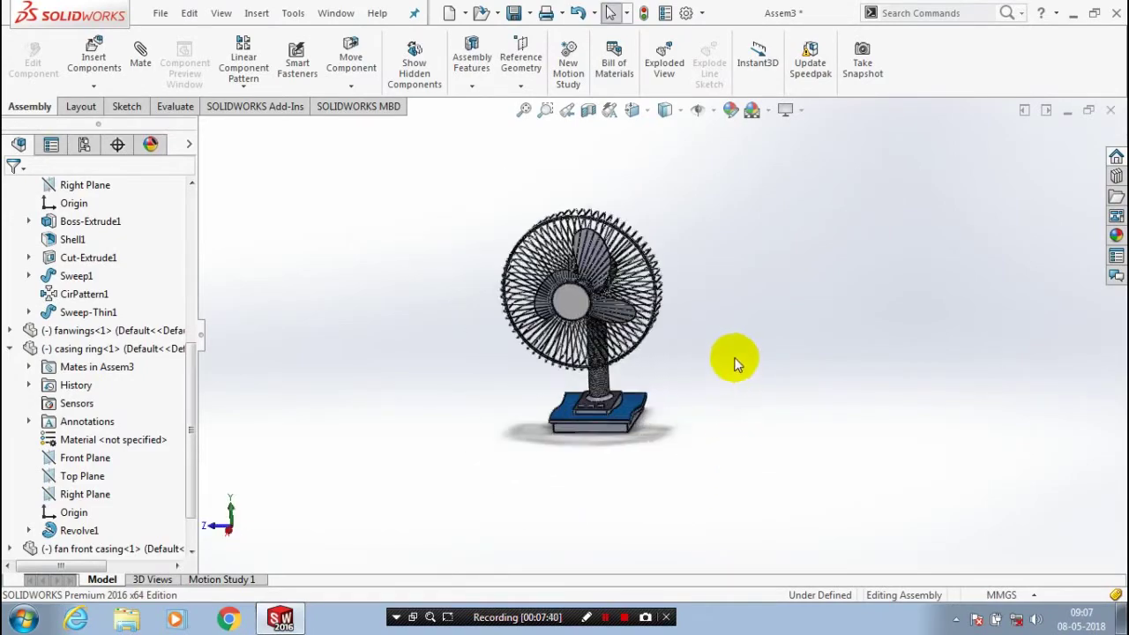
scroll(731, 361, down, 2)
middle_drag(615, 433, 650, 335)
scroll(650, 333, down, 3)
scroll(627, 306, up, 3)
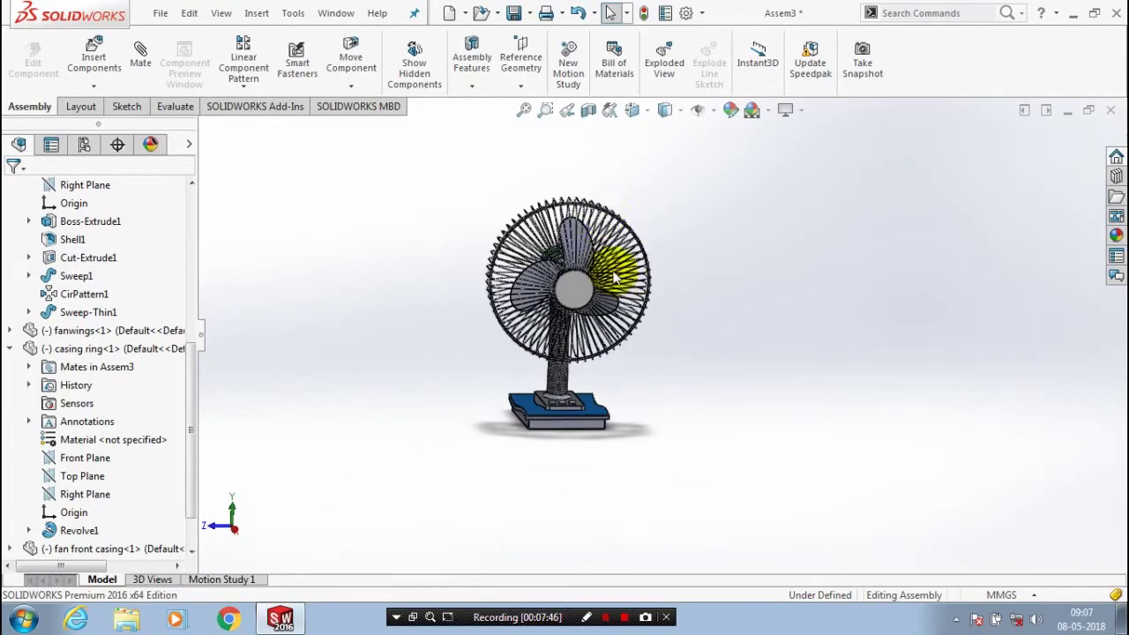
key(ctrl+4)
middle_drag(739, 465, 668, 517)
scroll(723, 501, up, 3)
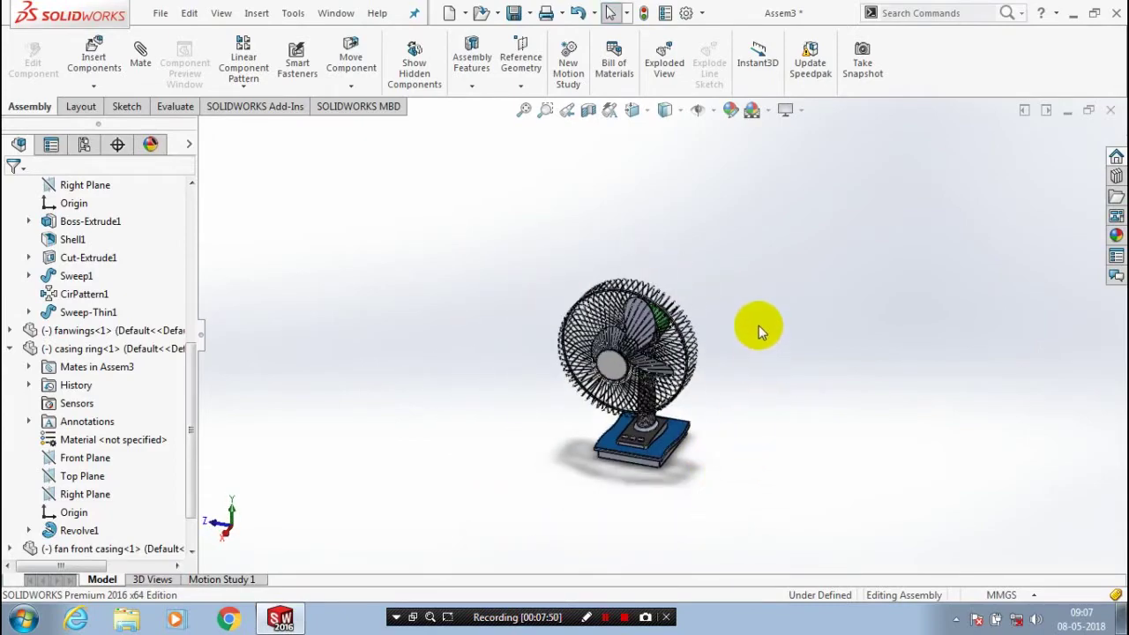
scroll(756, 327, down, 3)
scroll(676, 593, up, 2)
scroll(571, 528, down, 2)
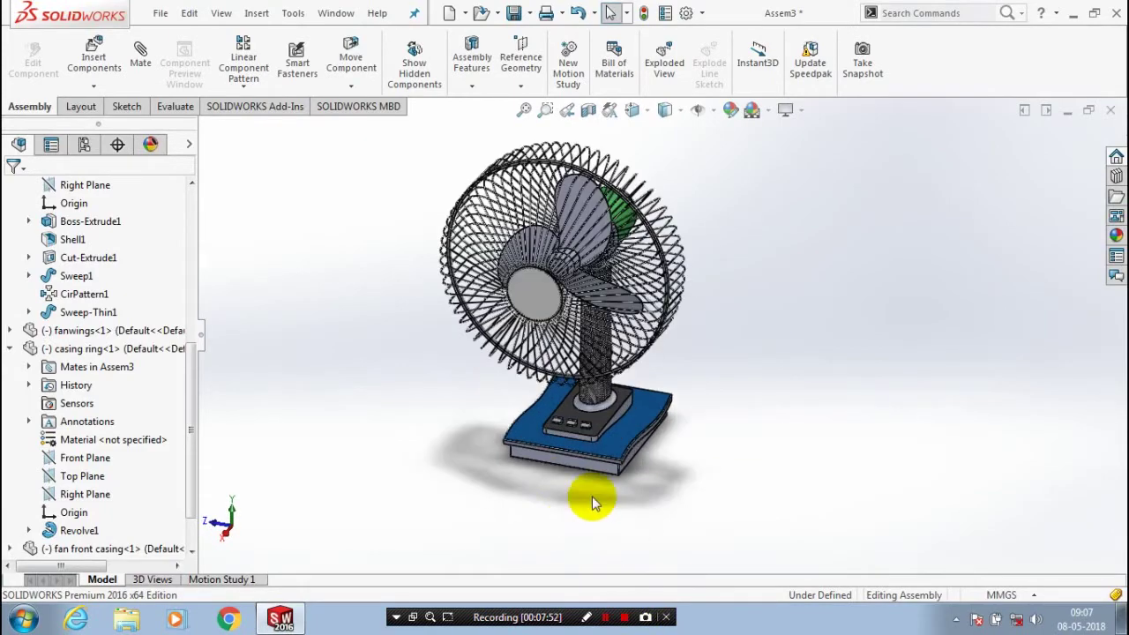
scroll(595, 499, up, 1)
scroll(642, 404, down, 3)
scroll(743, 203, down, 2)
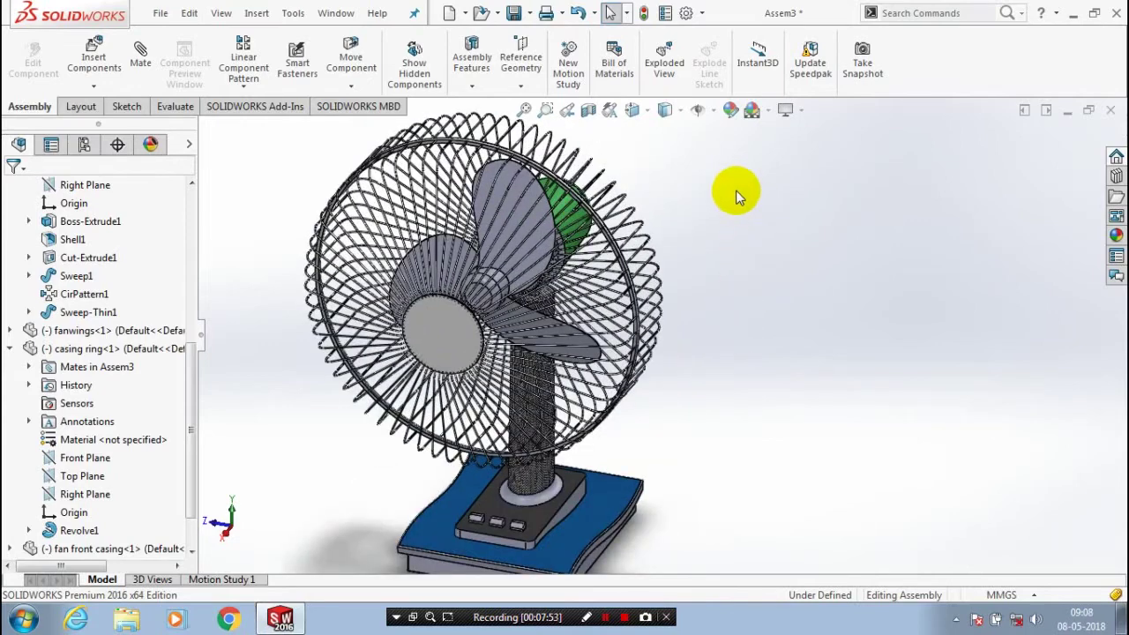
middle_drag(736, 190, 405, 509)
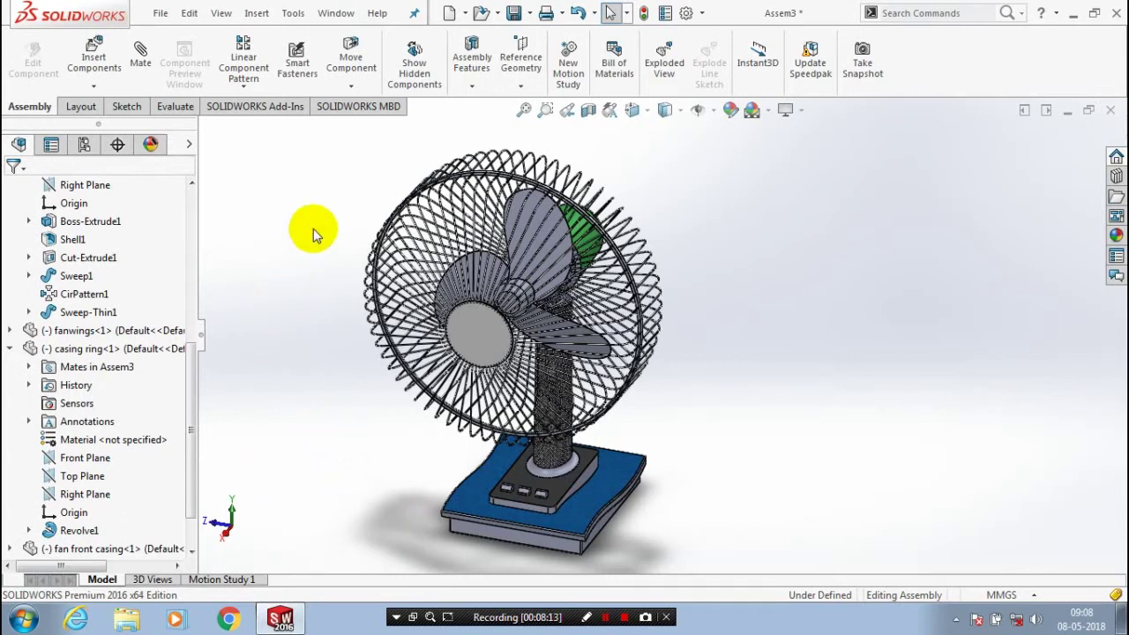
Swivel the fan head around the stand post with Rotate Component, then orbit to face it forward.
click(351, 86)
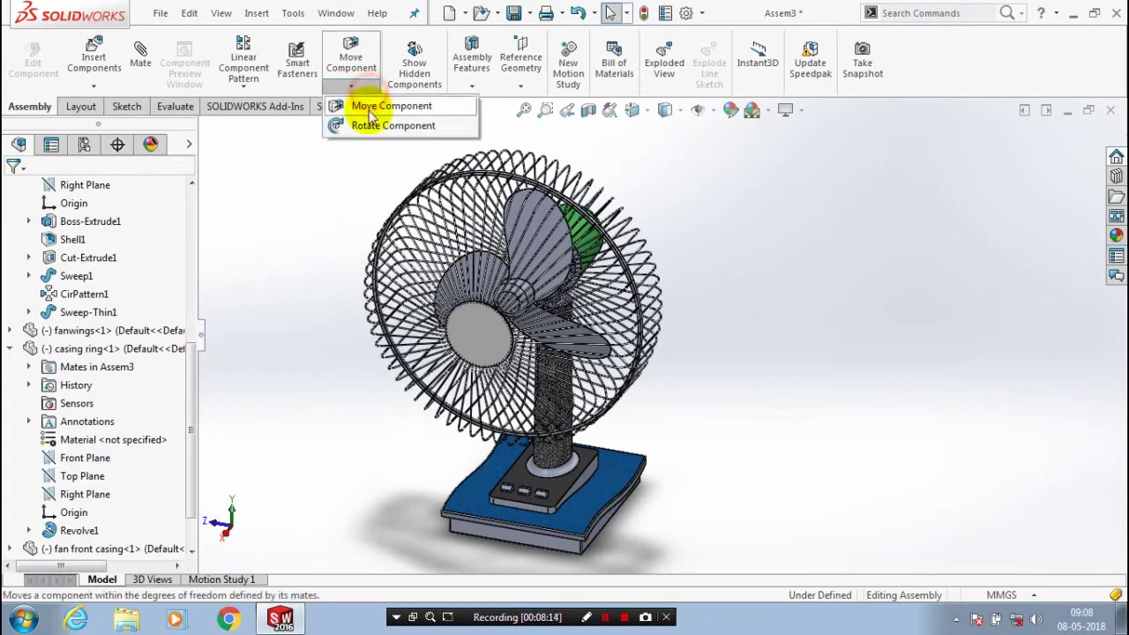
click(369, 126)
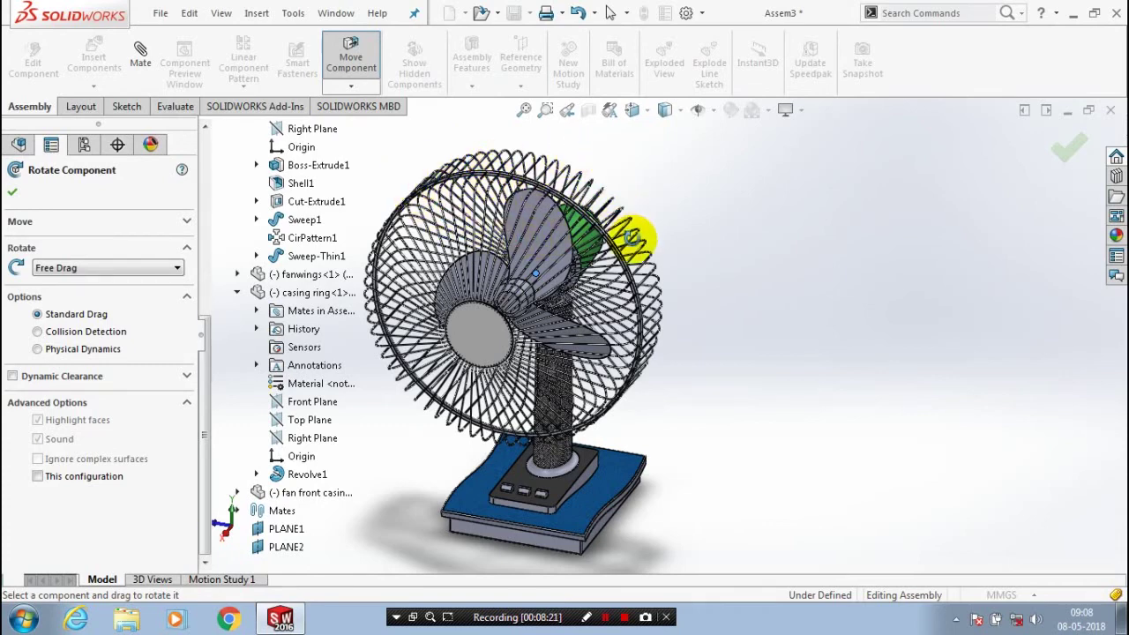
mouse_move(632, 237)
mouse_down()
mouse_move(660, 223)
mouse_move(607, 248)
mouse_move(583, 240)
mouse_move(668, 239)
mouse_move(634, 251)
mouse_move(628, 239)
mouse_move(616, 243)
mouse_move(668, 245)
mouse_move(618, 252)
mouse_up()
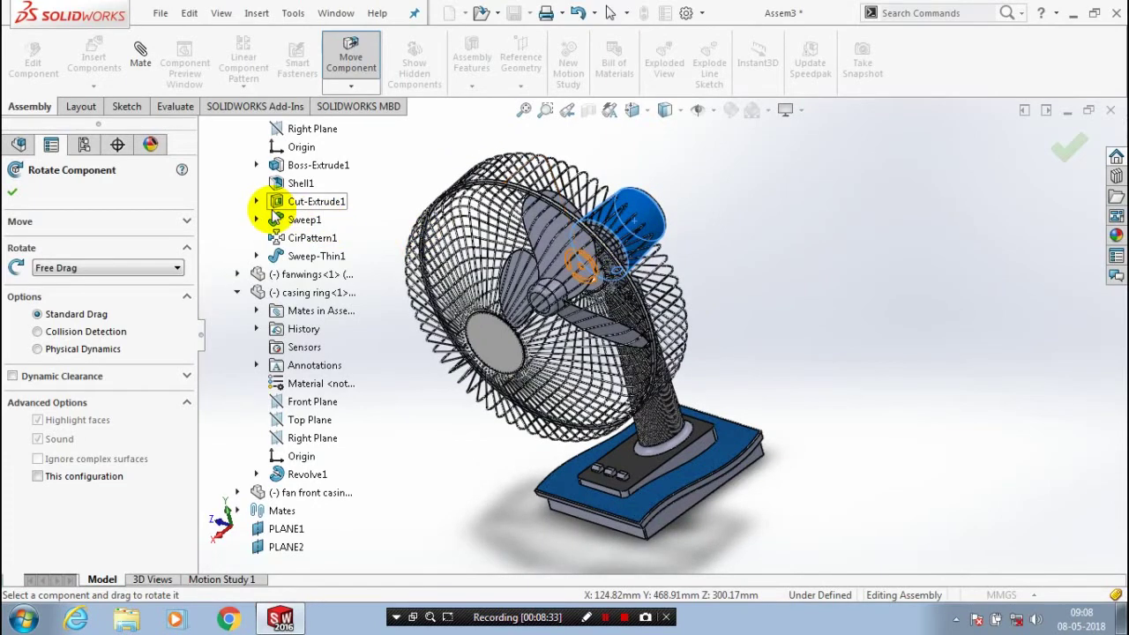
key(Escape)
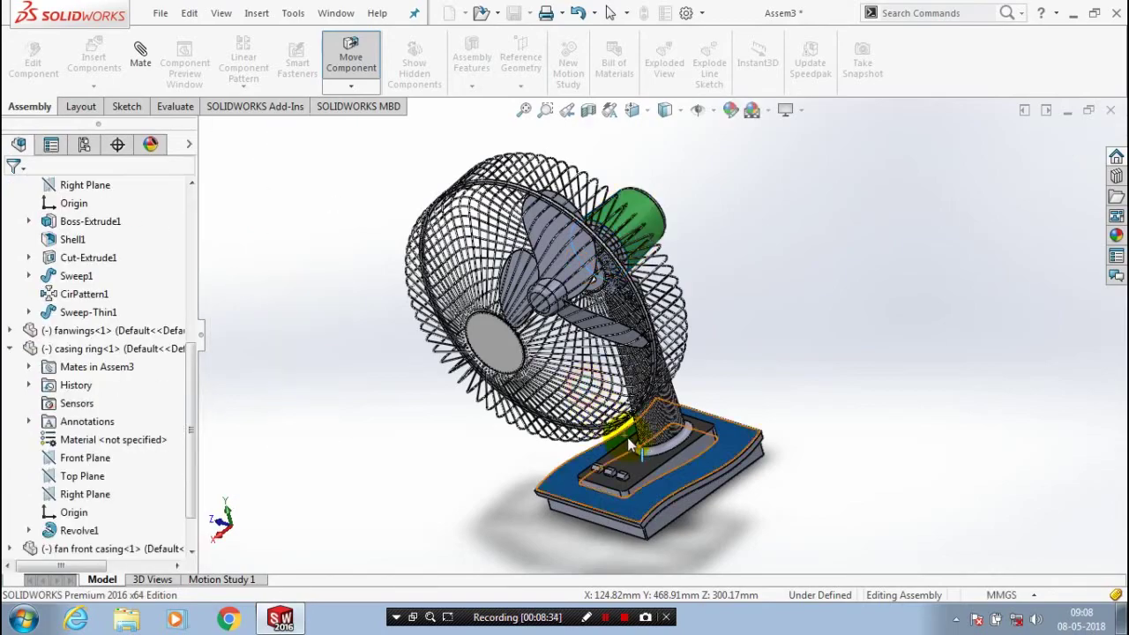
middle_drag(487, 433, 610, 462)
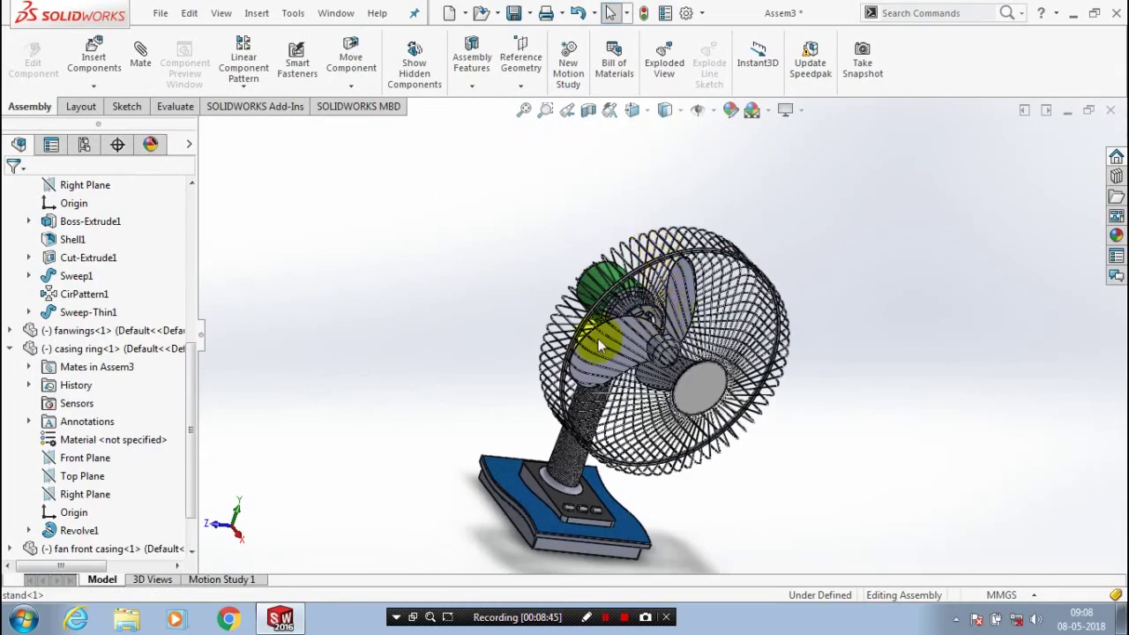
middle_drag(599, 345, 657, 450)
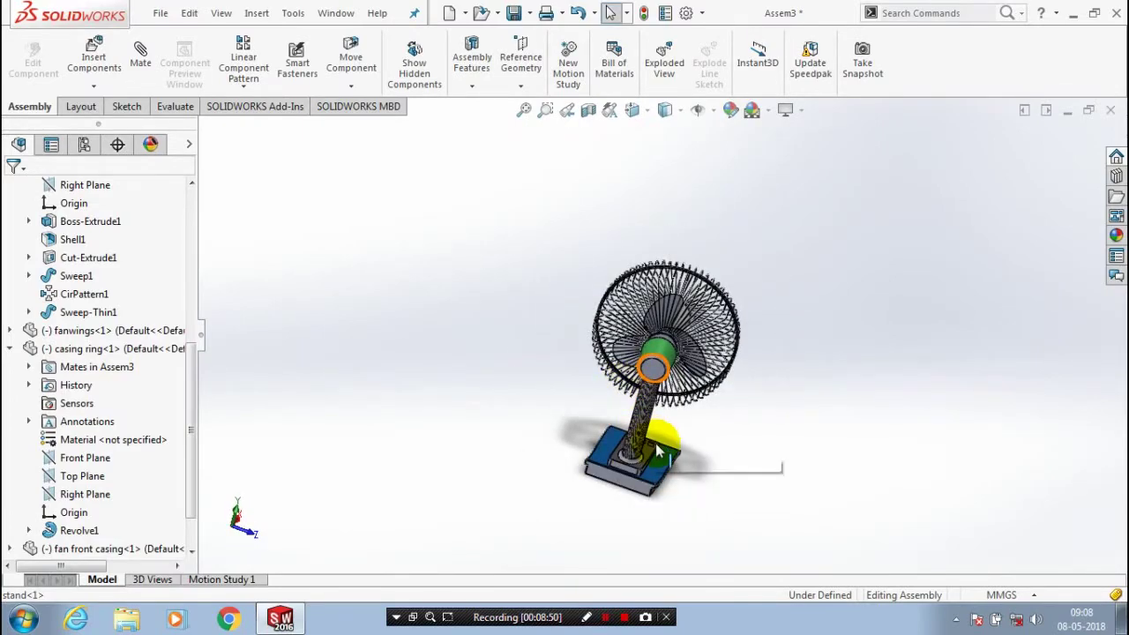
scroll(661, 455, down, 5)
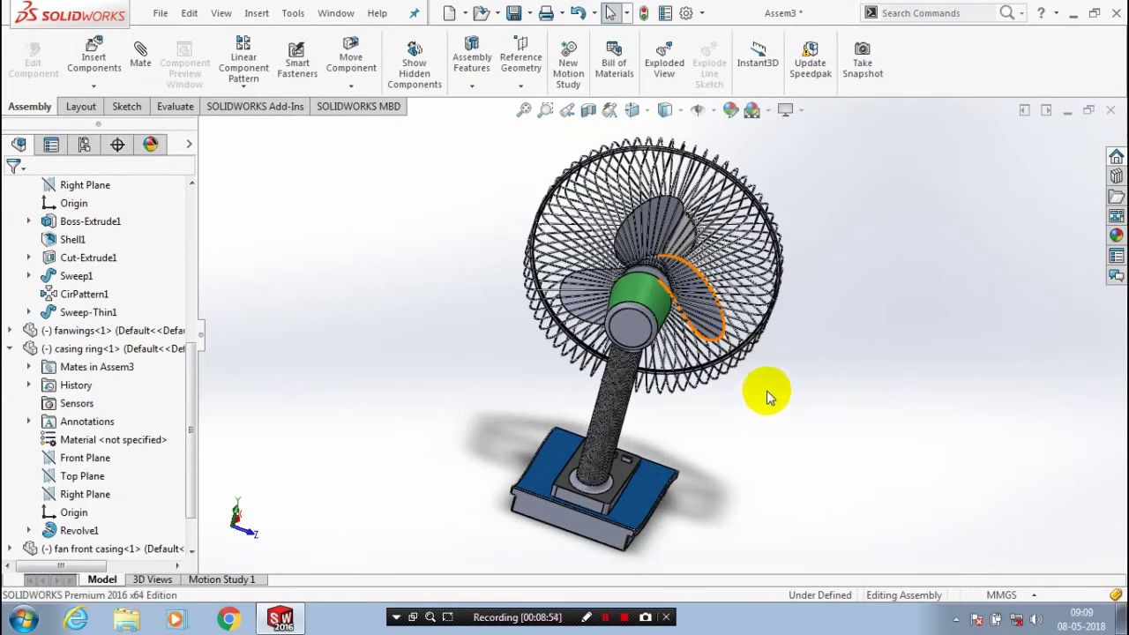
scroll(810, 375, up, 3)
middle_drag(806, 374, 805, 332)
scroll(805, 333, down, 2)
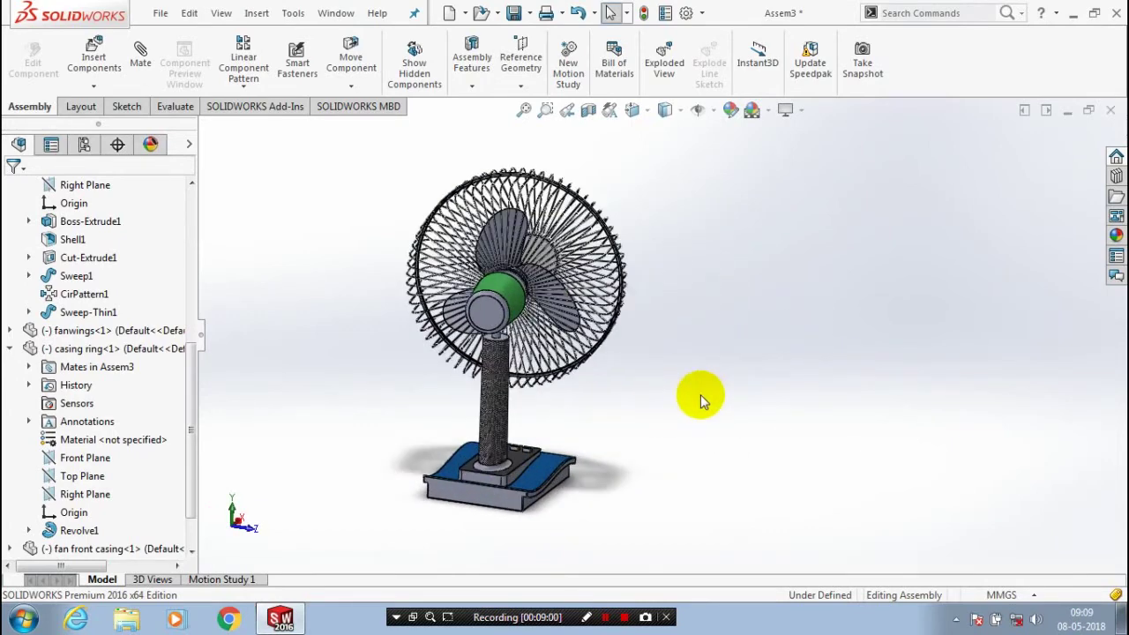
scroll(701, 394, down, 1)
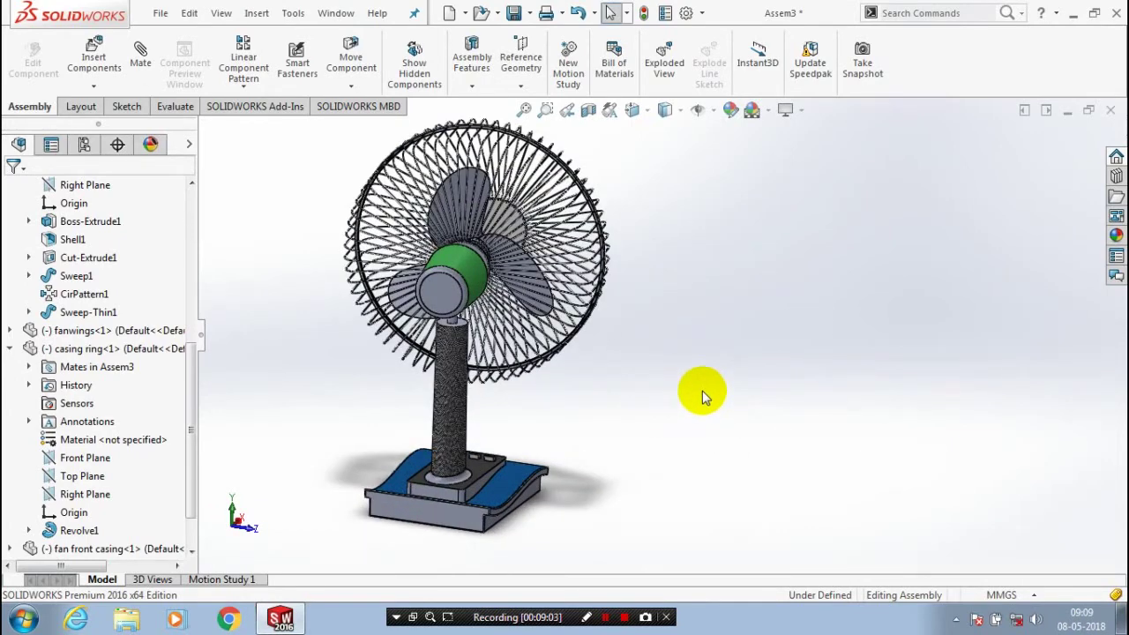
middle_drag(731, 429, 635, 404)
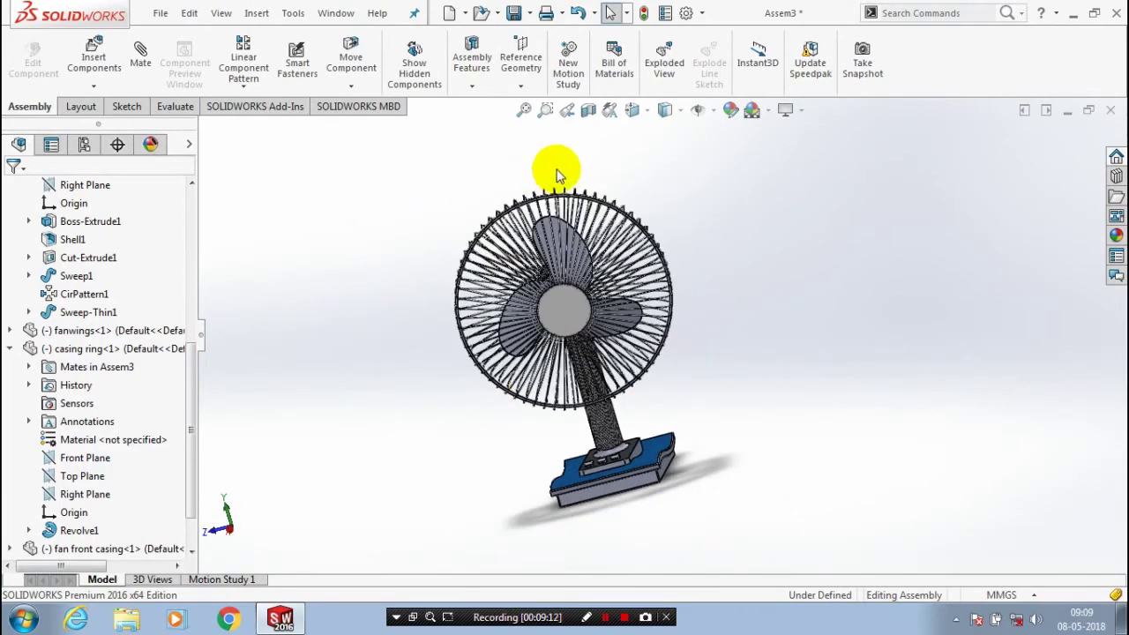
middle_drag(560, 171, 609, 190)
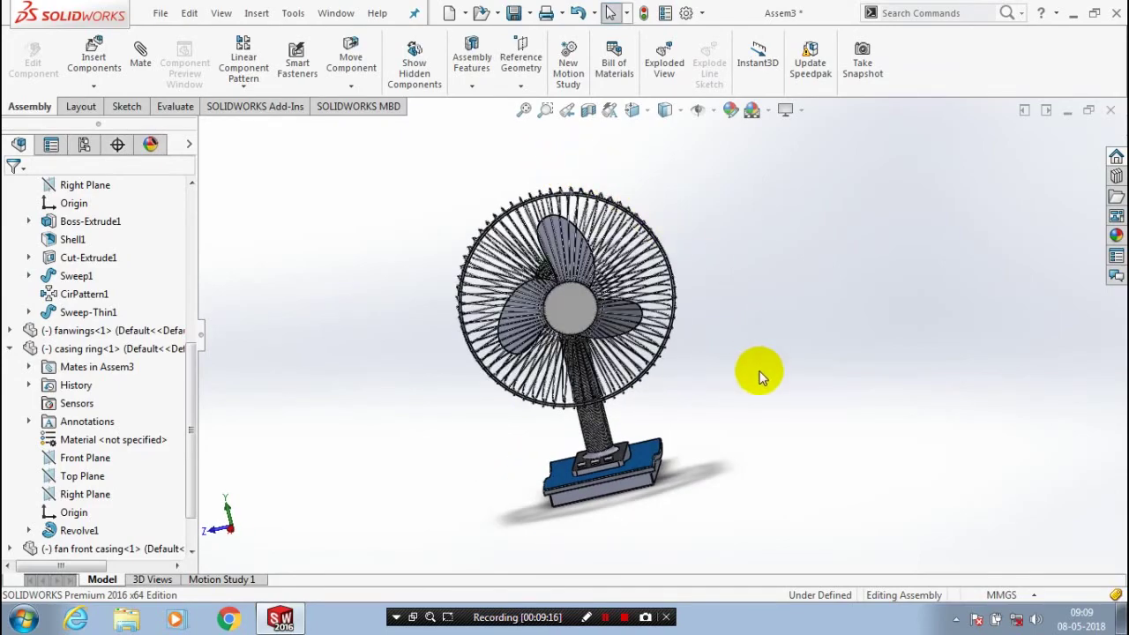
middle_drag(759, 378, 541, 331)
scroll(360, 284, down, 3)
middle_drag(360, 279, 515, 184)
middle_drag(507, 448, 632, 504)
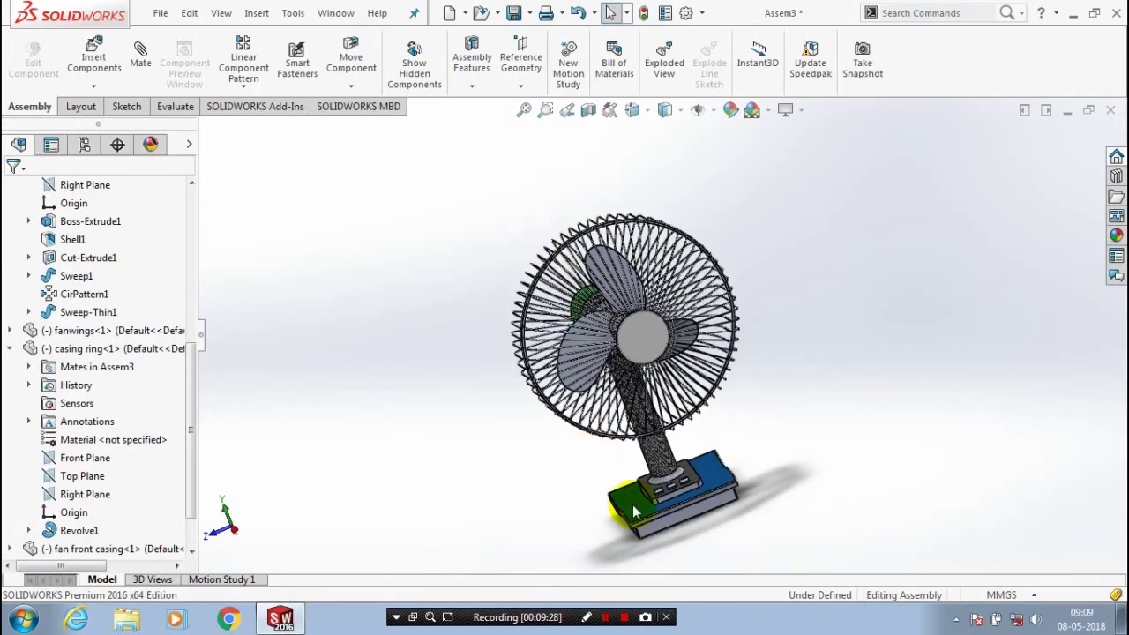